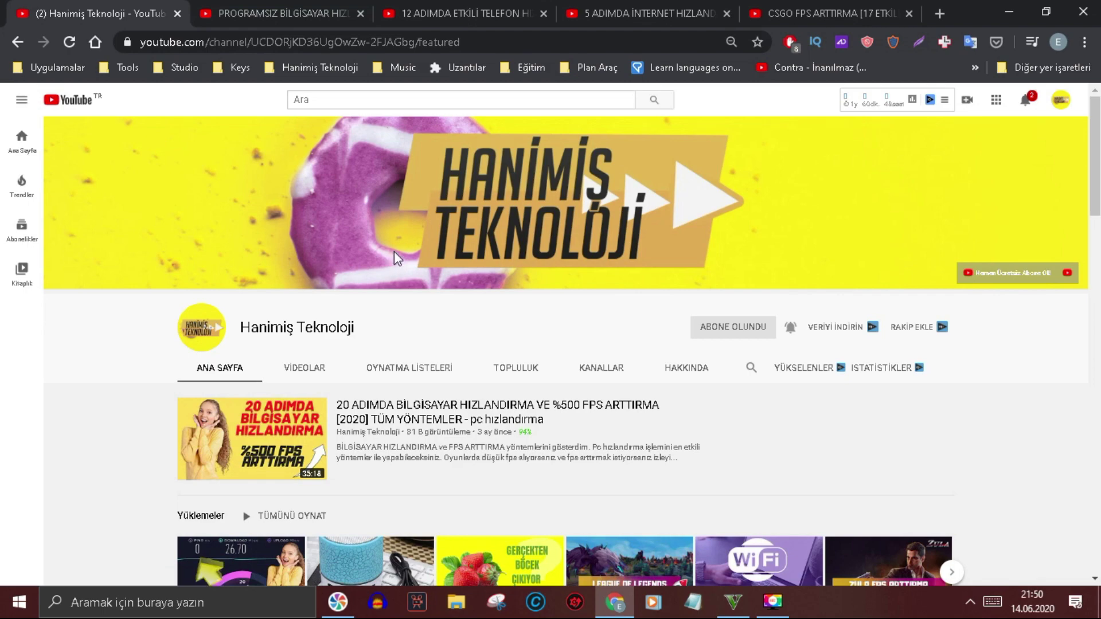
scroll(597, 327, down, 10)
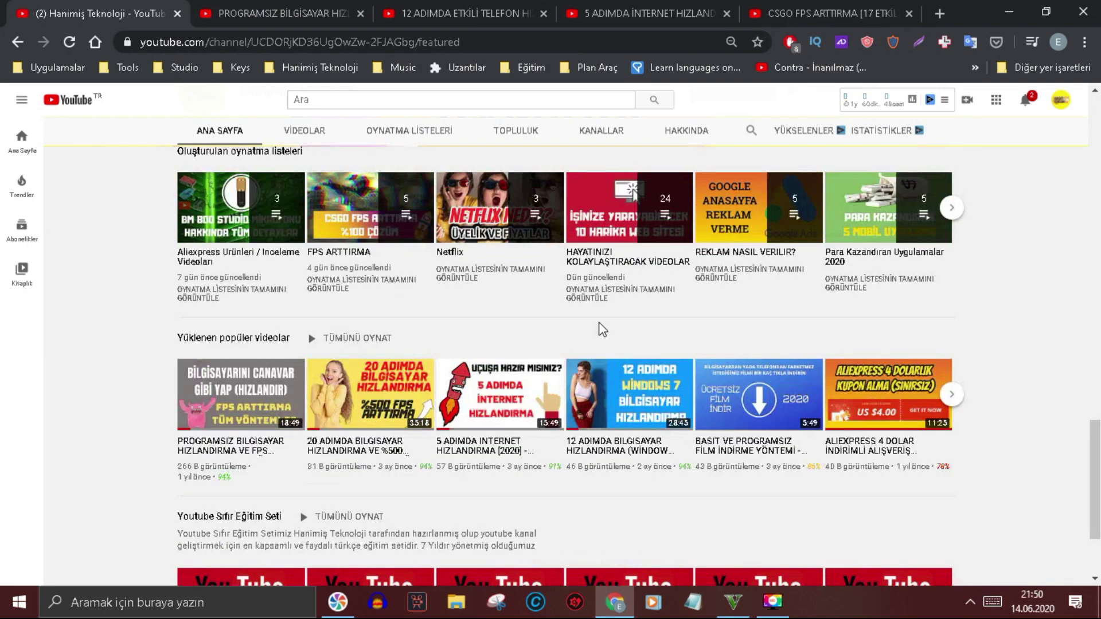
mouse_move(557, 336)
scroll(559, 338, up, 12)
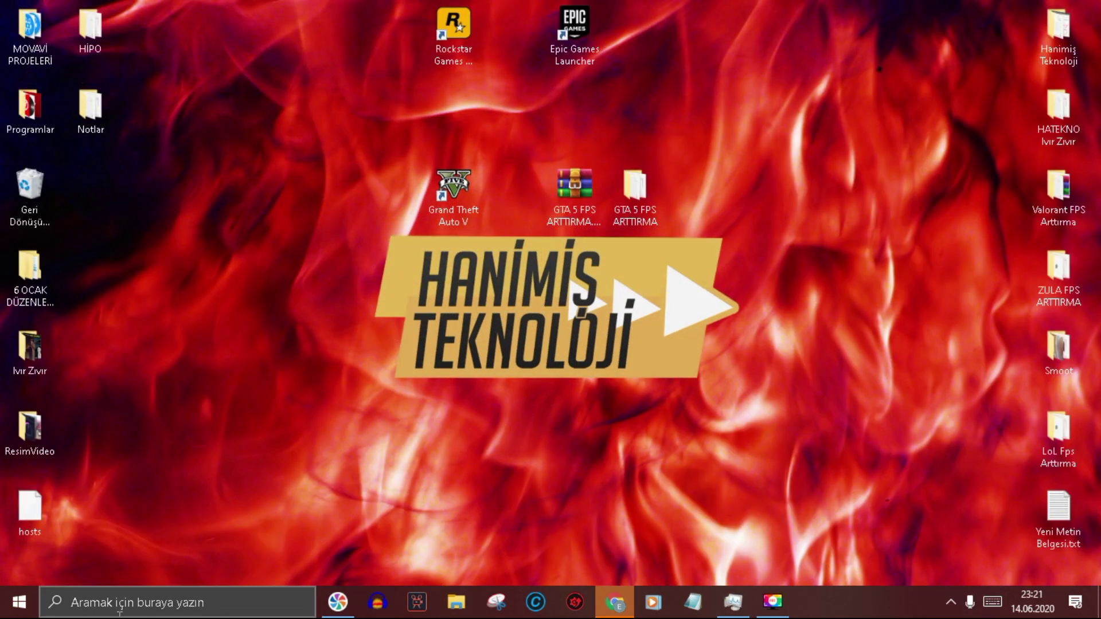
- Search Windows for "geri yükleme" and open the restore point creation settings
click(87, 601)
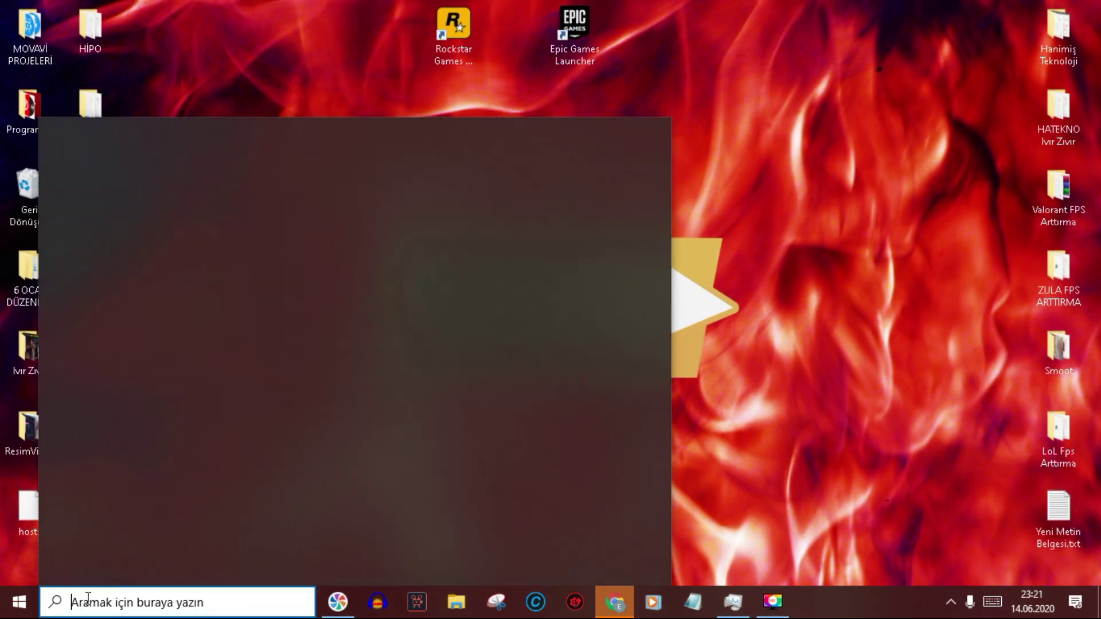
text(s)
key(BackSpace)
text(geri yükleme)
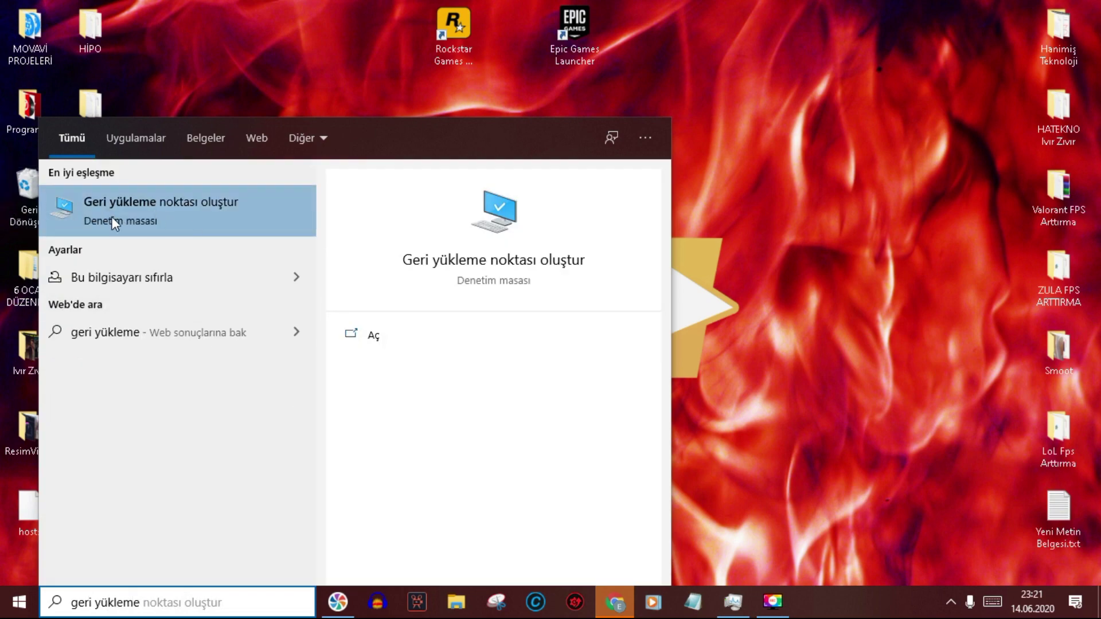
click(175, 221)
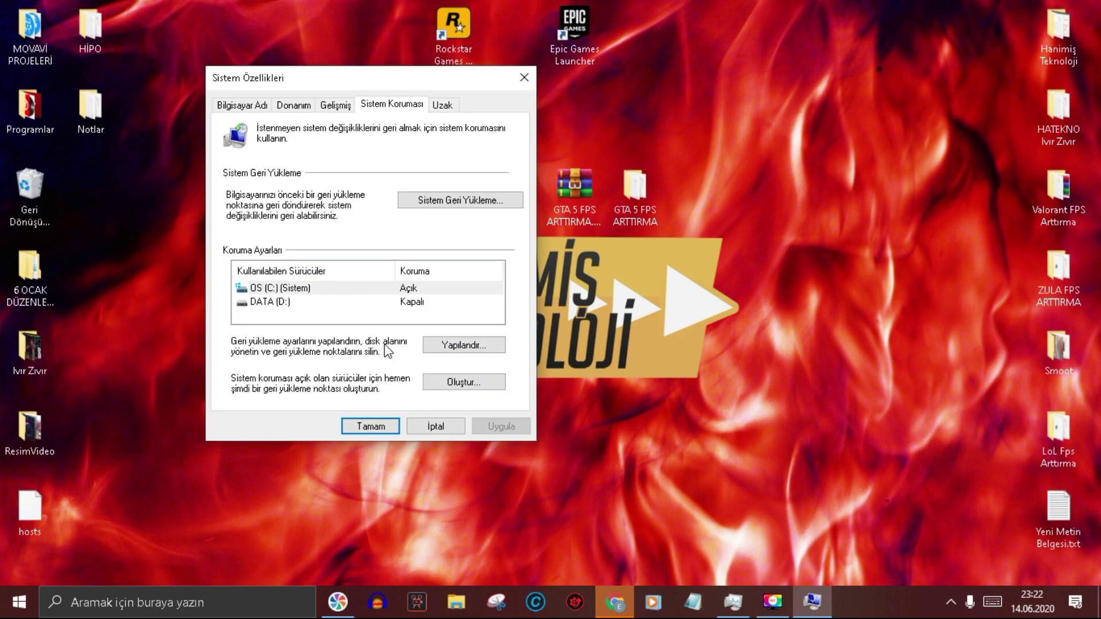
- Set the maximum disk space for system protection on the OS (C:) drive to 5% (18,59 GB) and apply it
click(431, 345)
drag(356, 360, 360, 362)
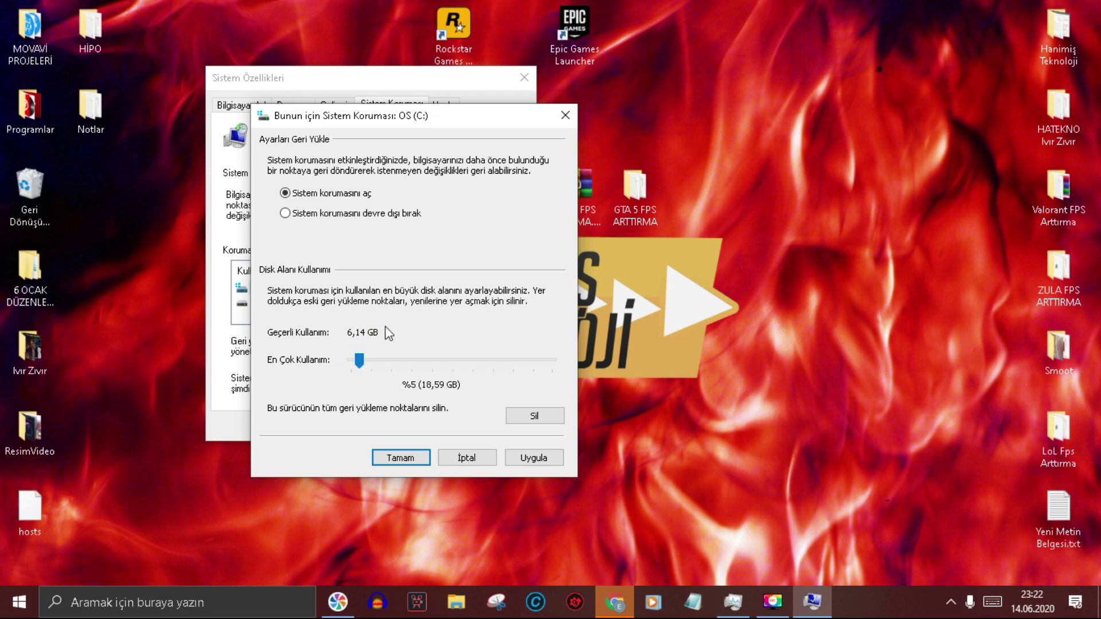
click(538, 459)
click(410, 462)
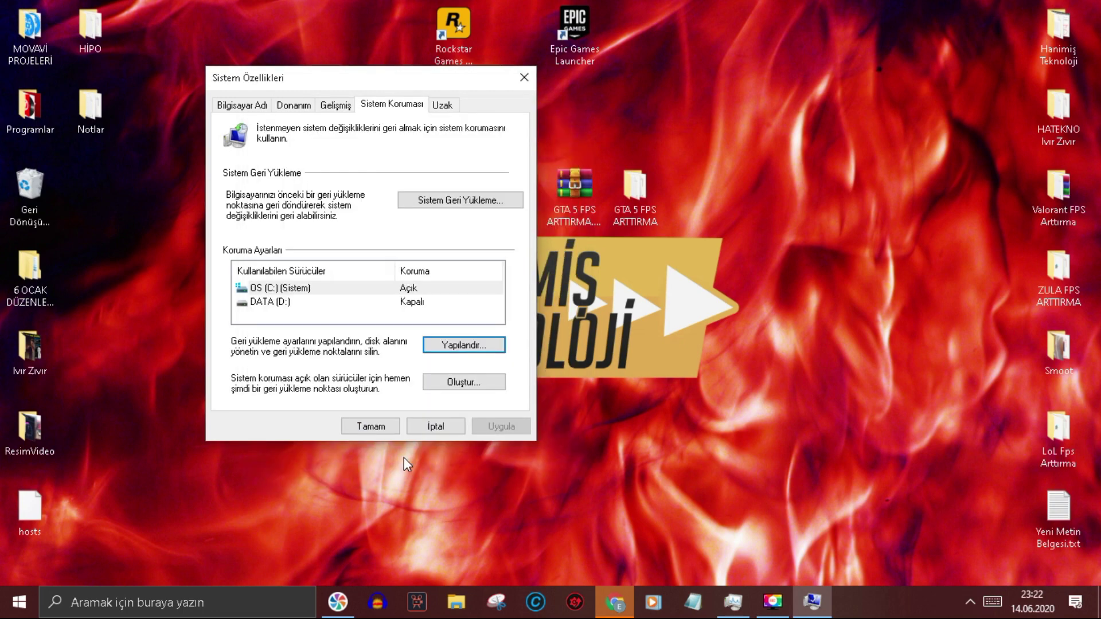
click(457, 350)
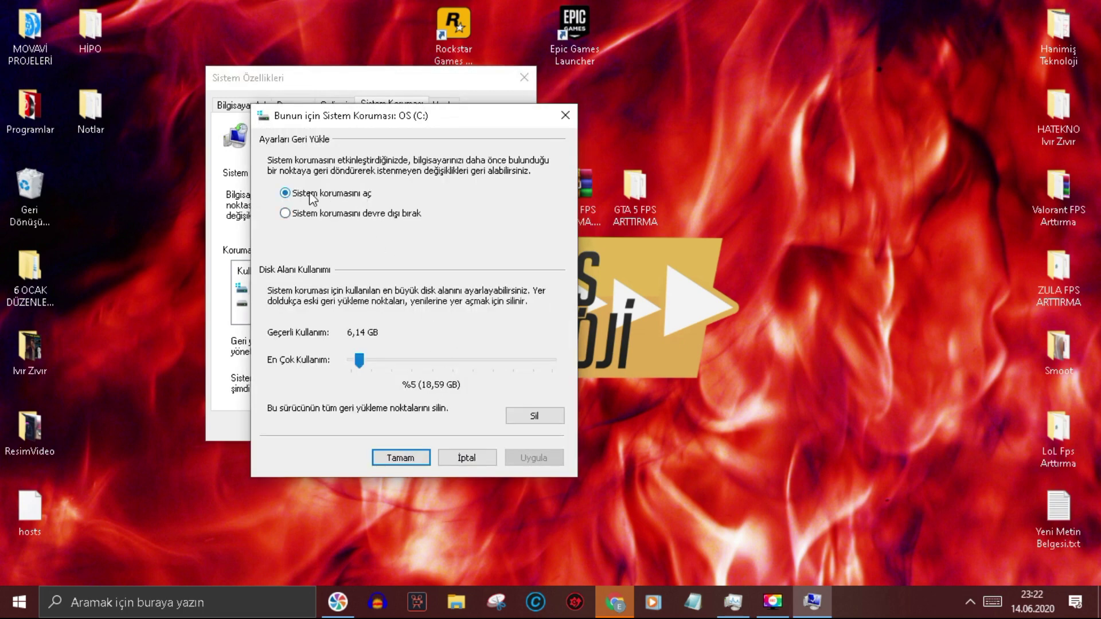
click(565, 115)
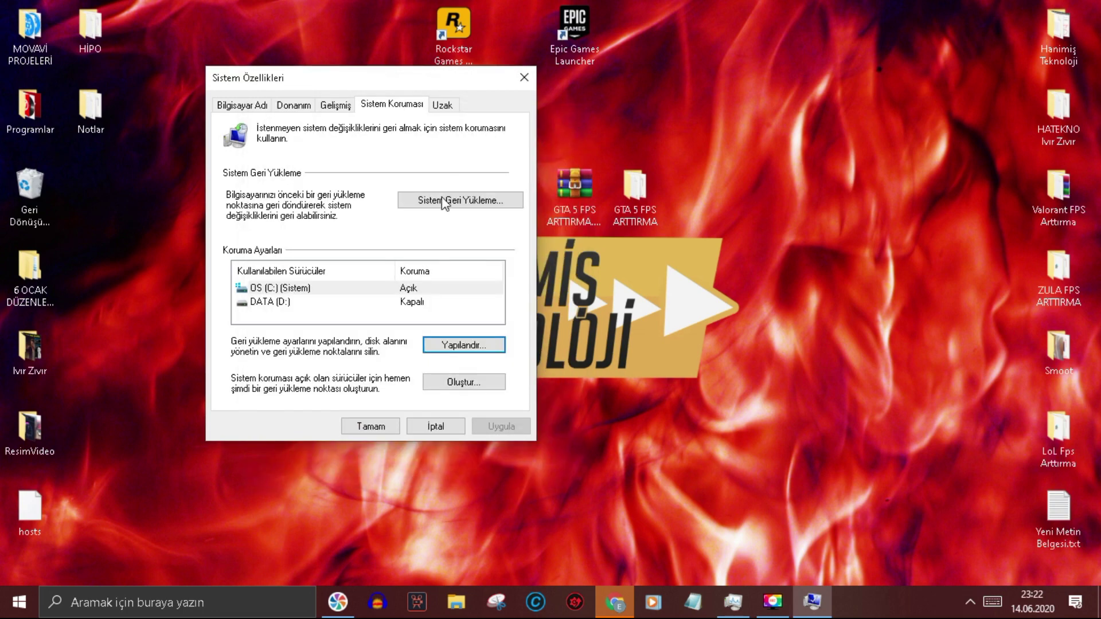
- Create a restore point described as "gta fps arttirma" for the OS (C:) drive
click(282, 289)
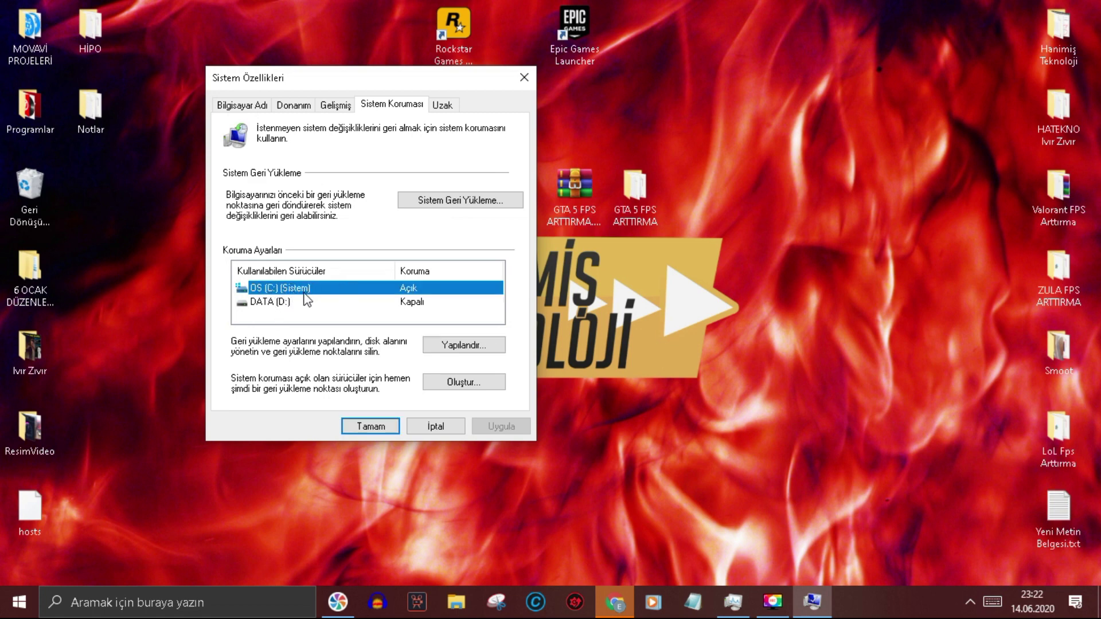
click(473, 386)
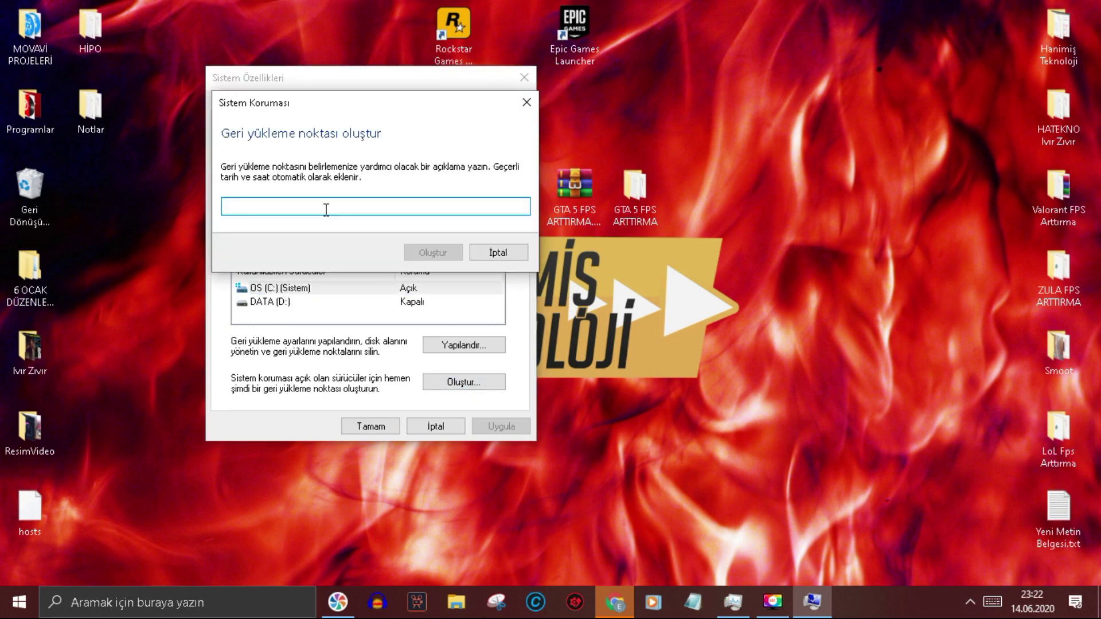
text(gta fps arttirma)
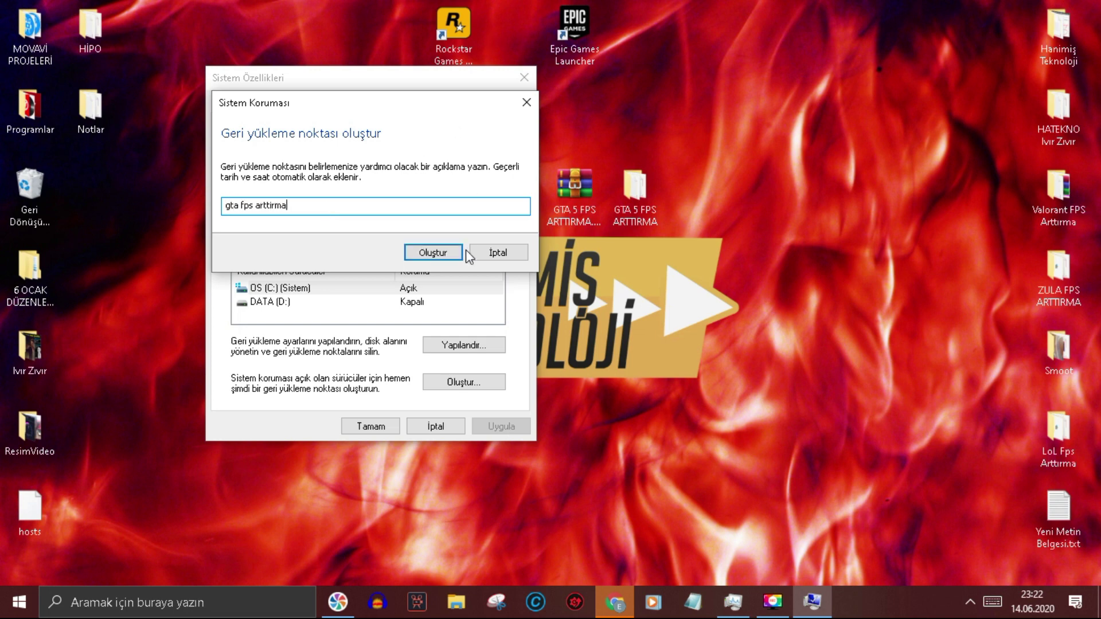
click(453, 253)
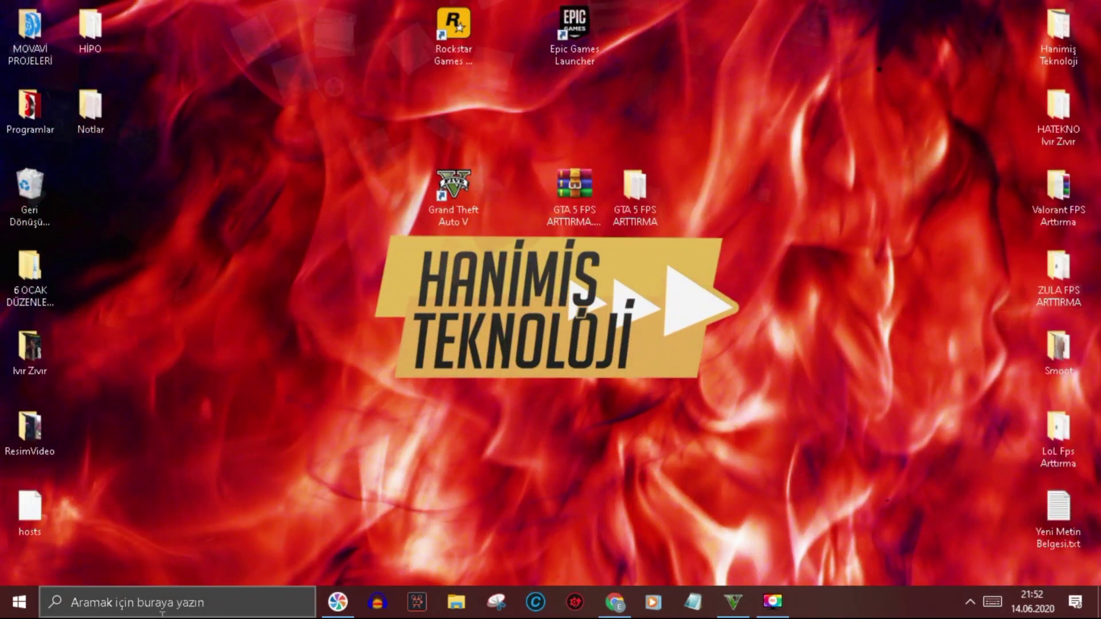
- Open the Windows Temp folder by running "temp" and maximize its window
click(162, 602)
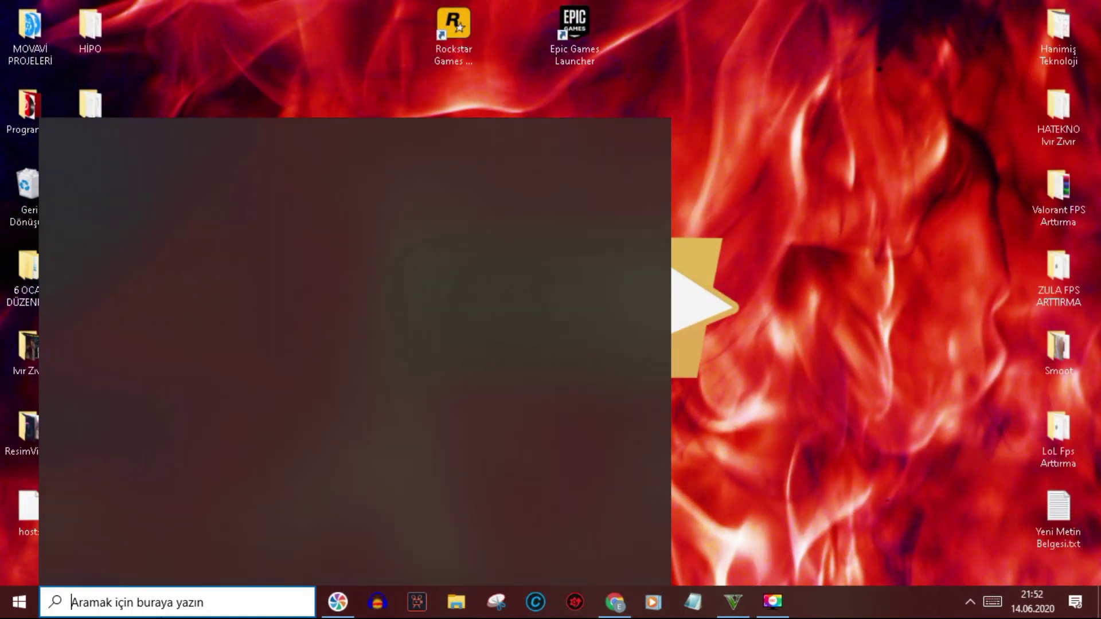
text(çalıştır)
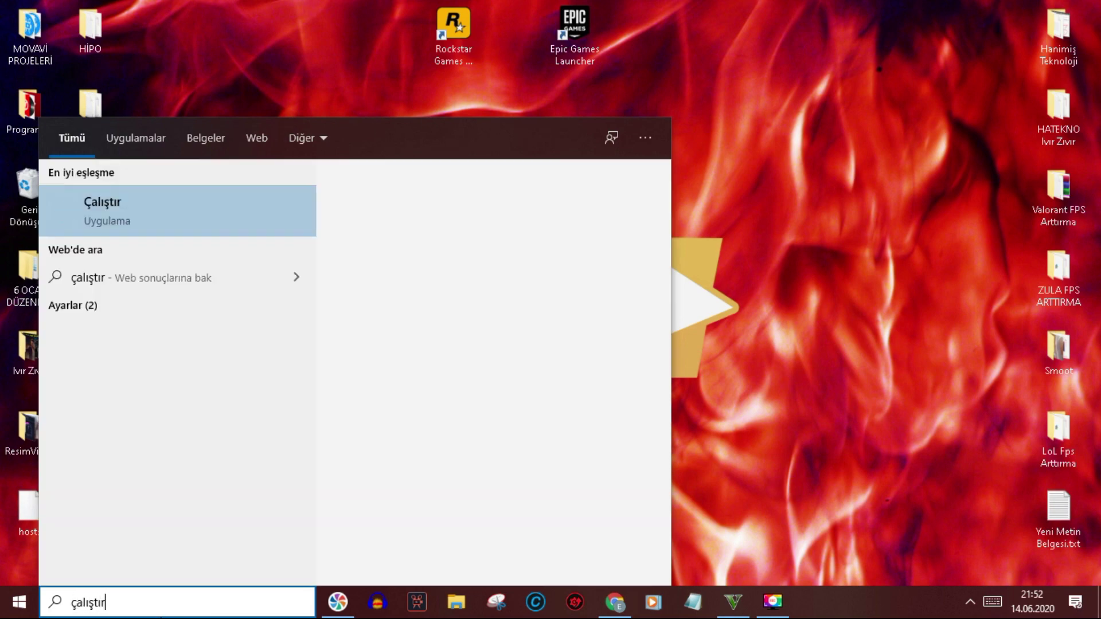
key(Return)
text(temp)
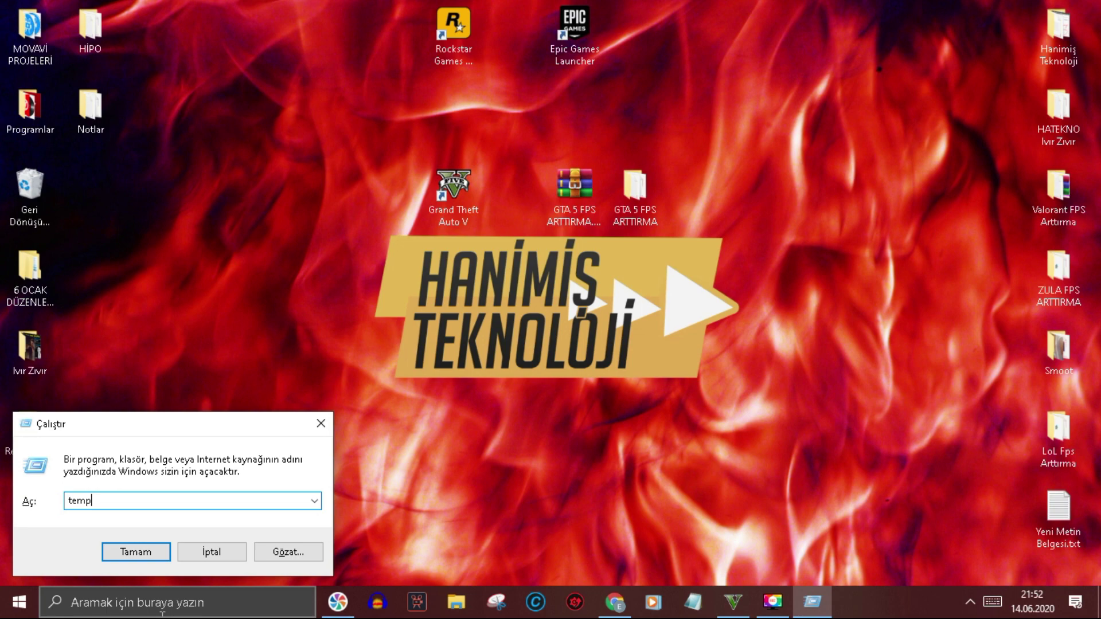
key(Return)
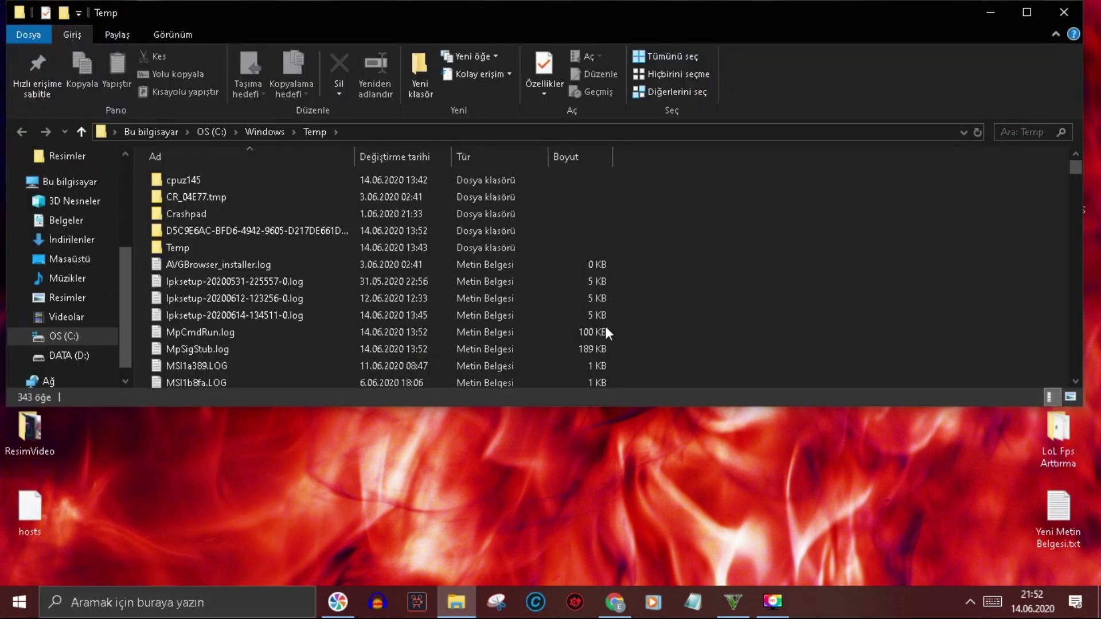
click(1014, 10)
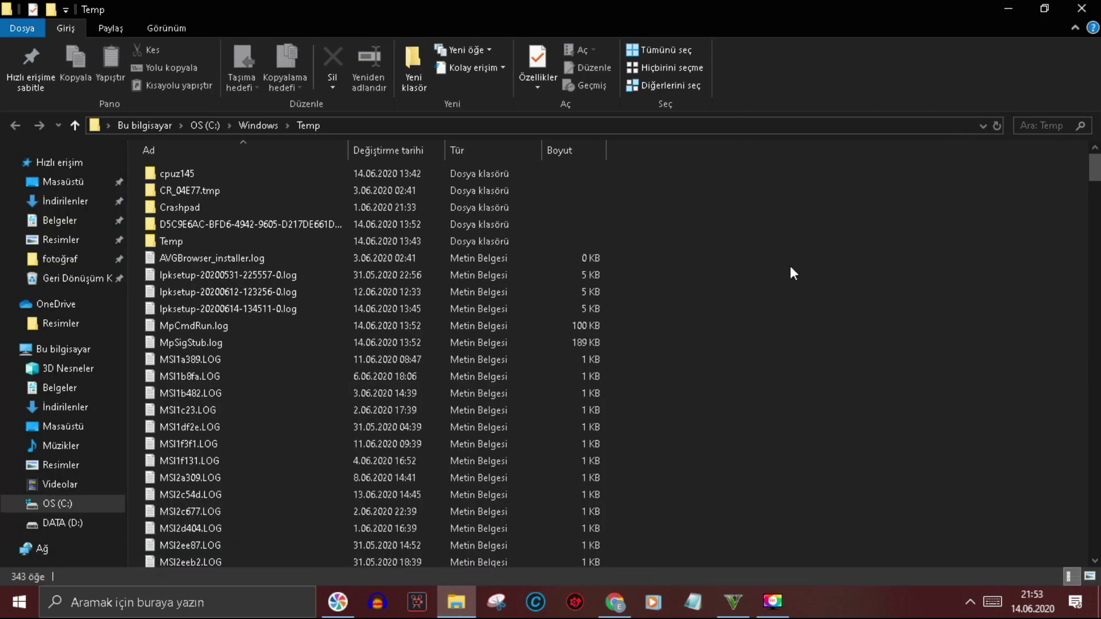
- Permanently delete everything in the Windows Temp folder, skipping all files in use, and close the folder
key(ctrl+a)
drag(895, 201, 573, 513)
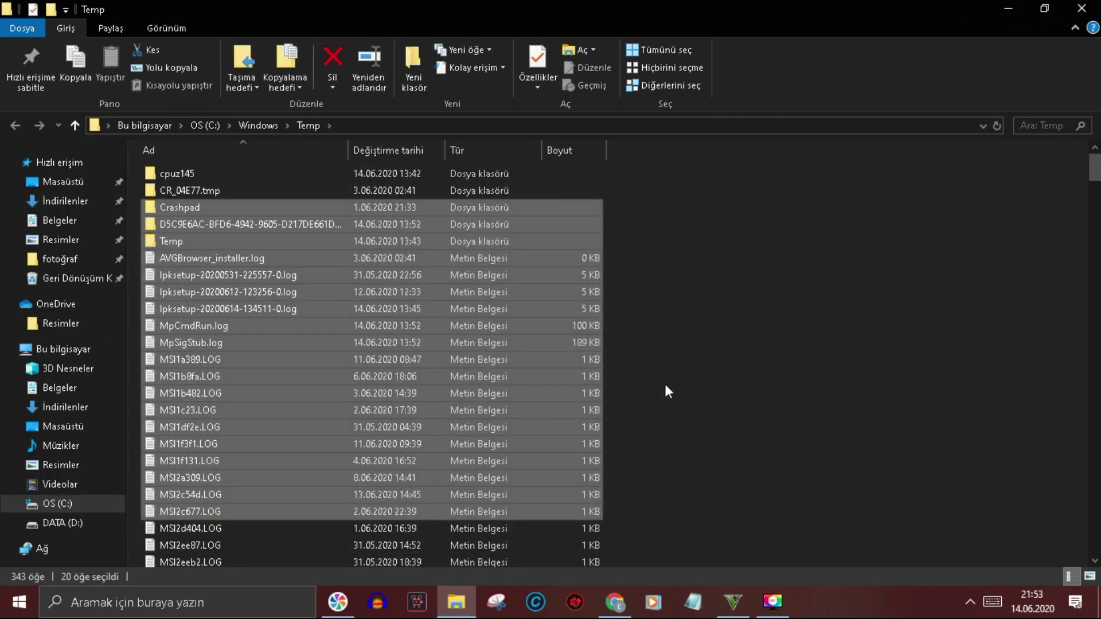
click(664, 380)
key(ctrl+a)
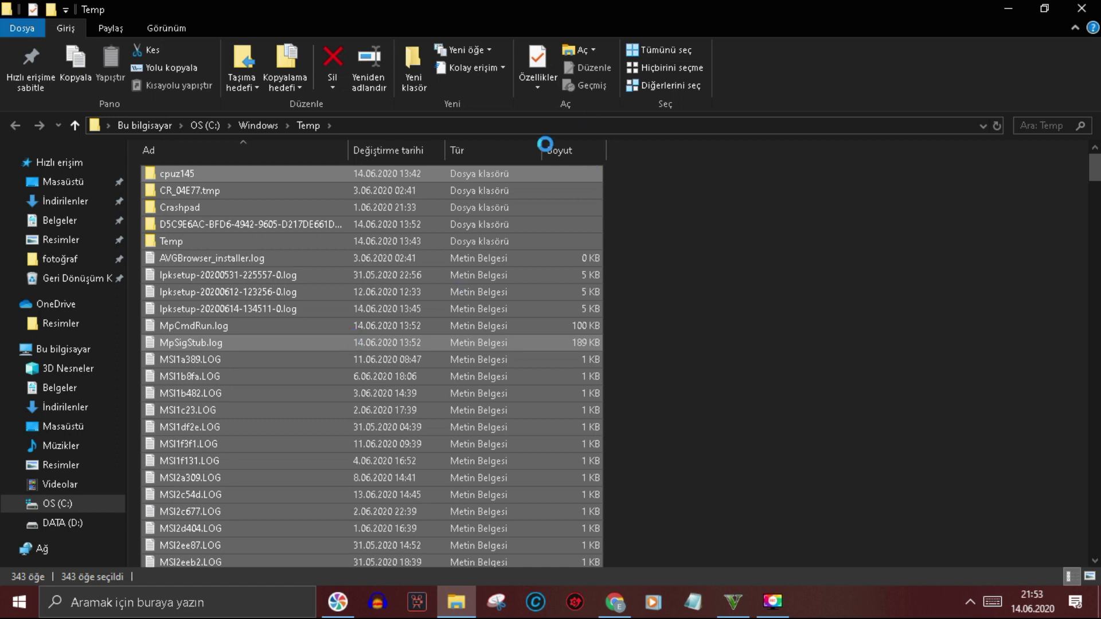
key(shift+Delete)
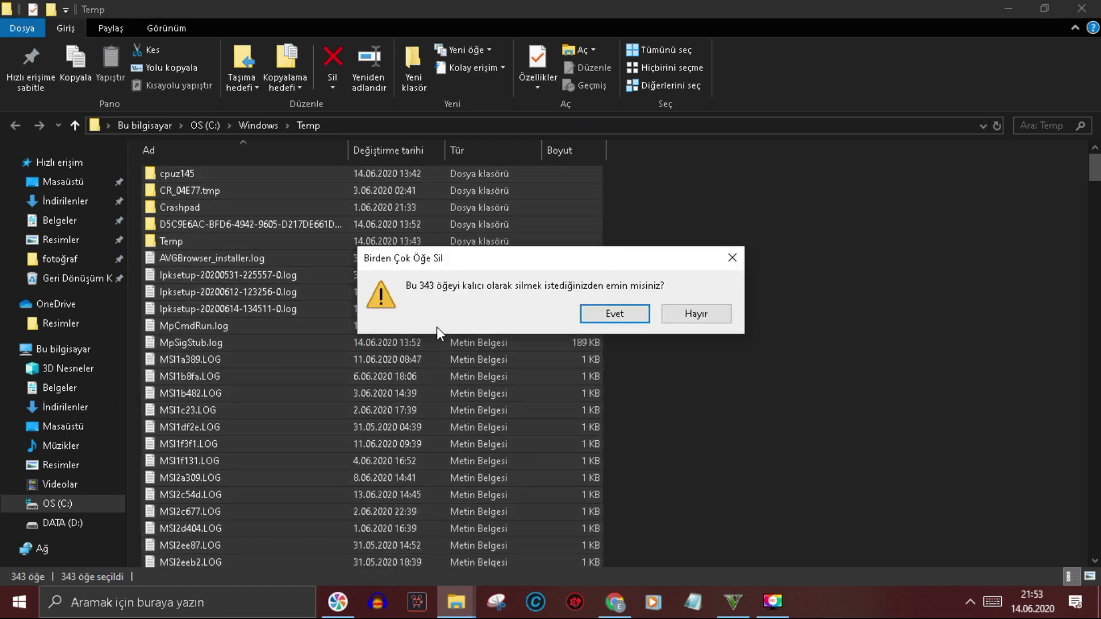
click(618, 314)
click(491, 221)
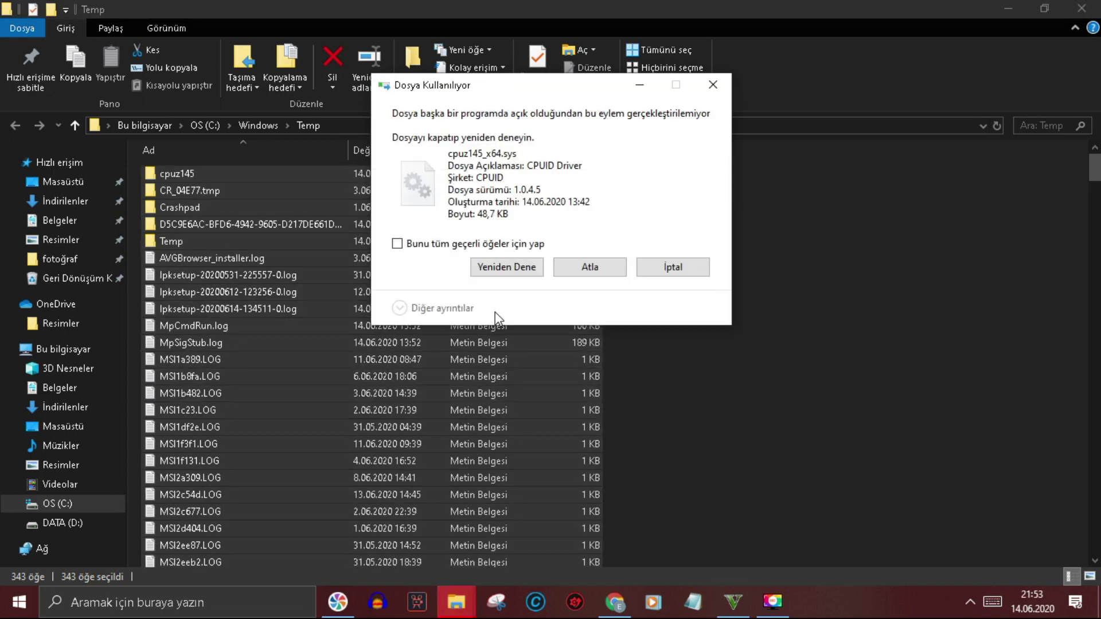
click(482, 246)
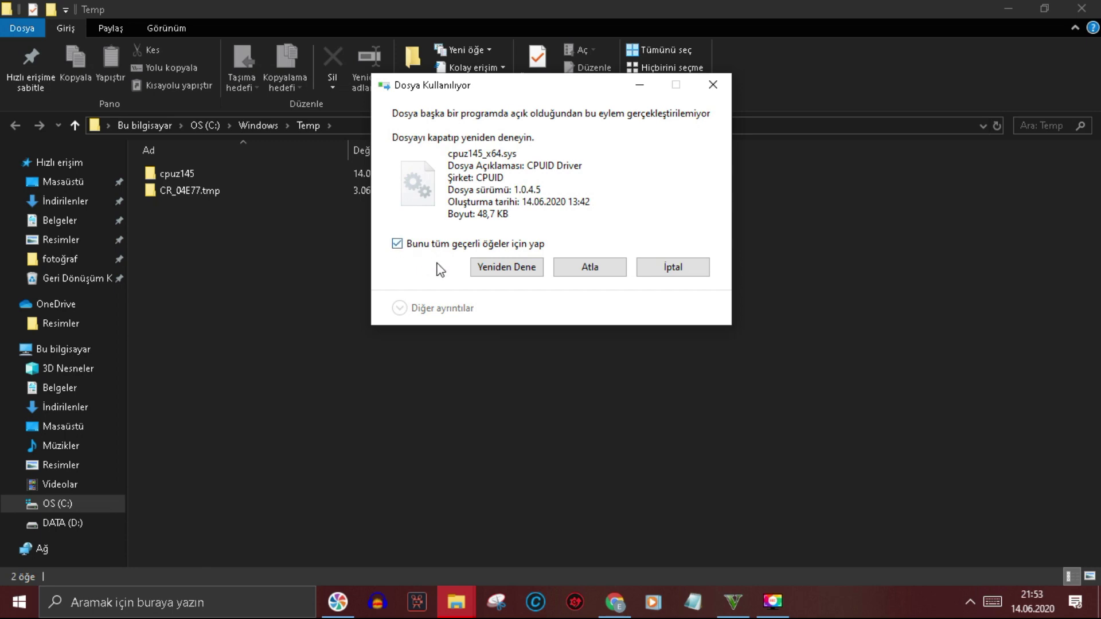
click(572, 269)
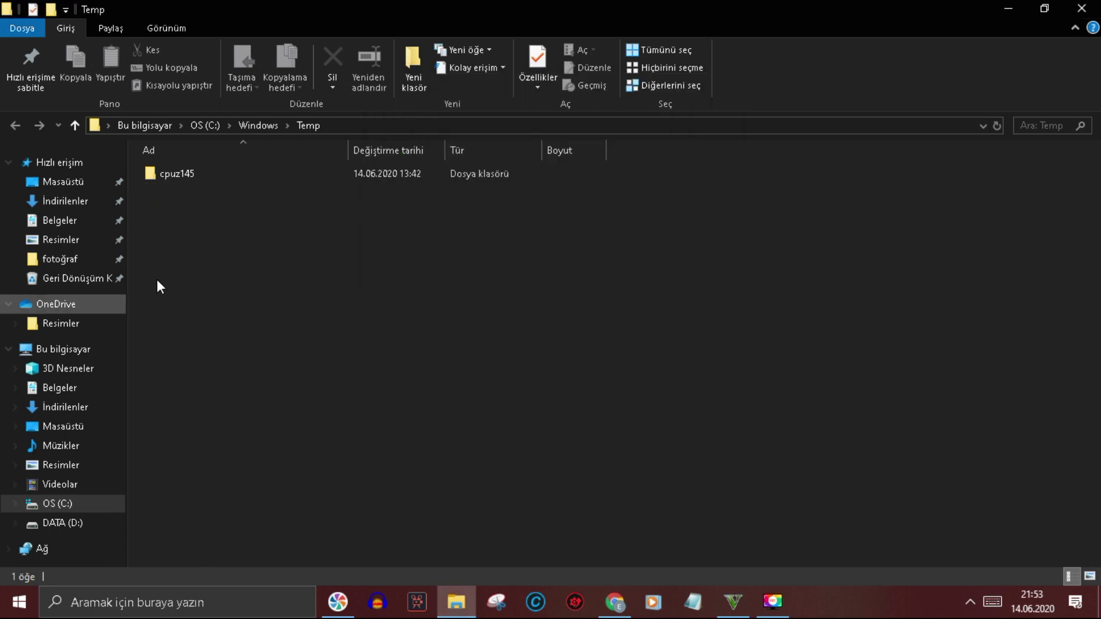
click(1081, 8)
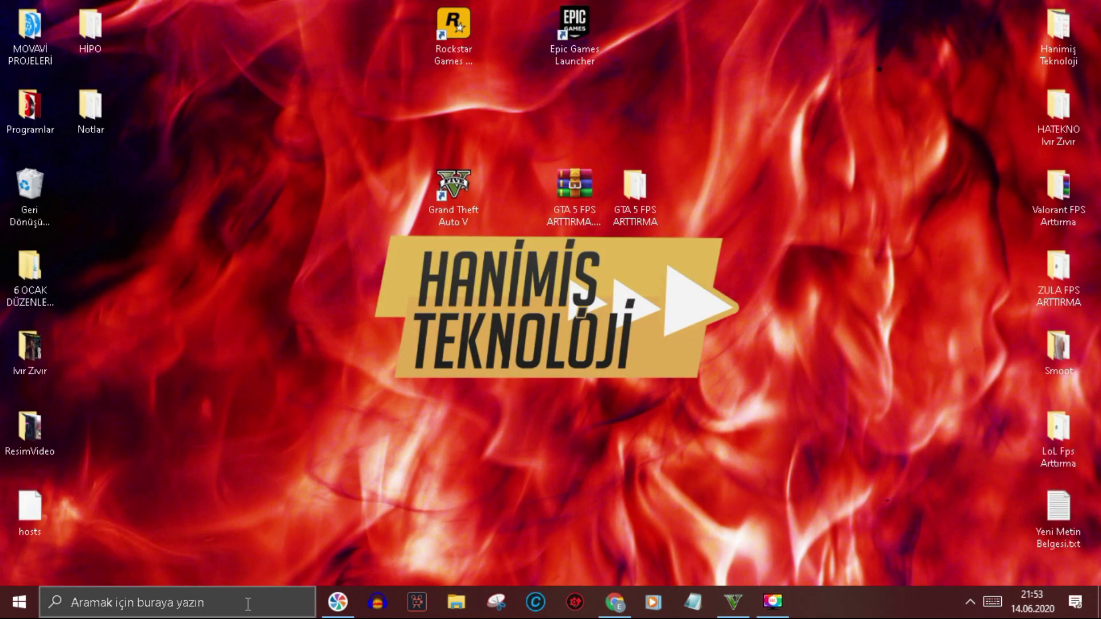
- Open the user's local temporary files folder by running "%temp%"
click(247, 605)
text(çalışt)
key(Return)
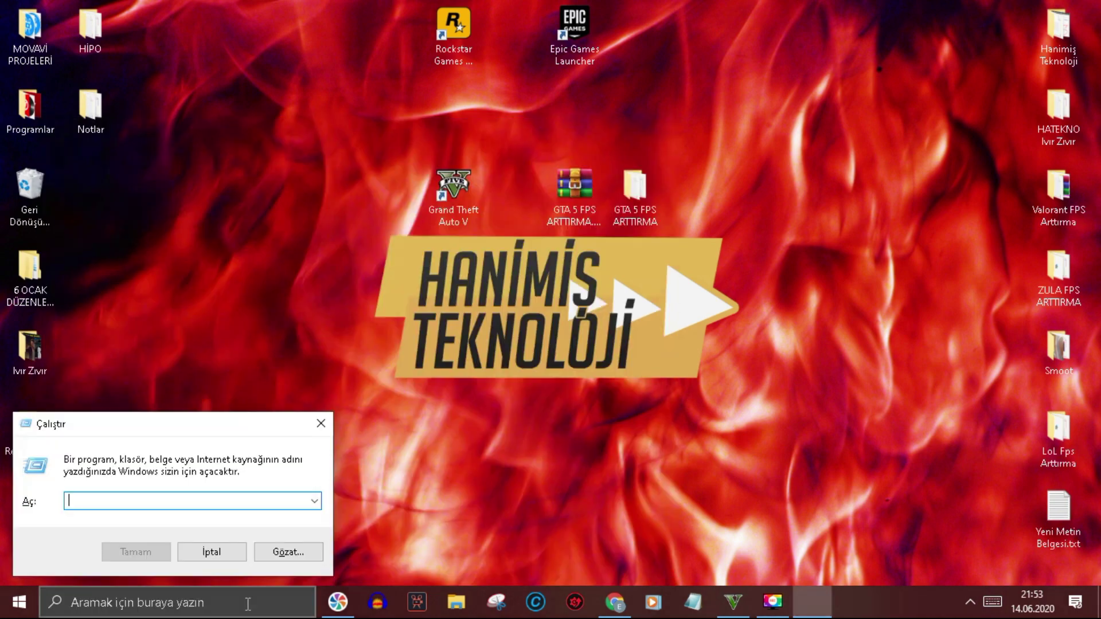
text(%temp%)
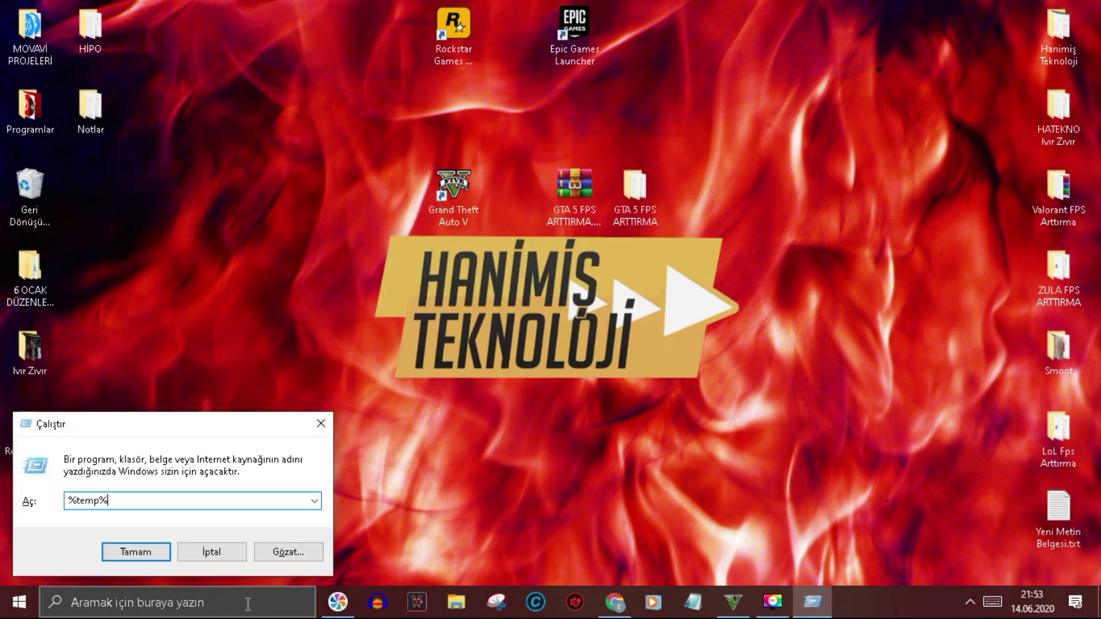
key(Return)
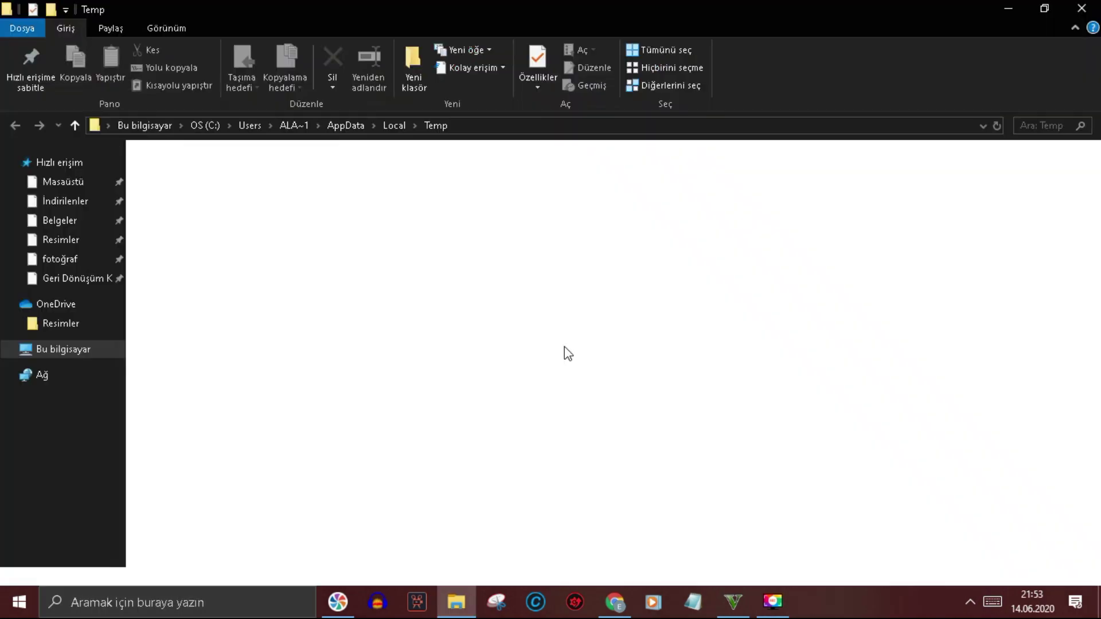
- Delete all files and folders in the user's local Temp folder
key(ctrl+a)
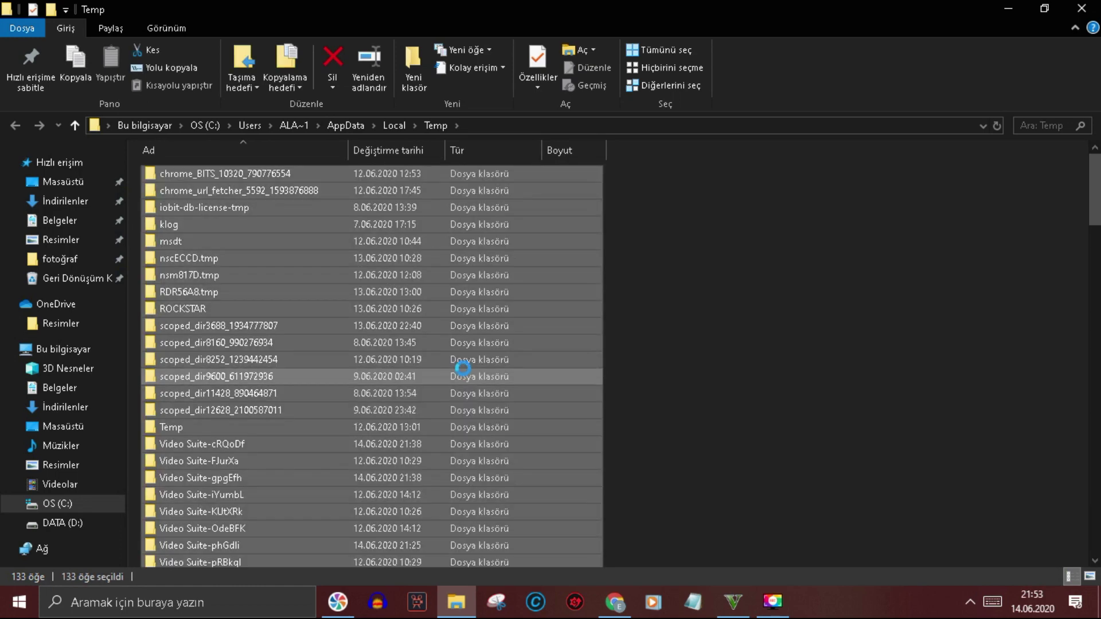
key(Delete)
key(Return)
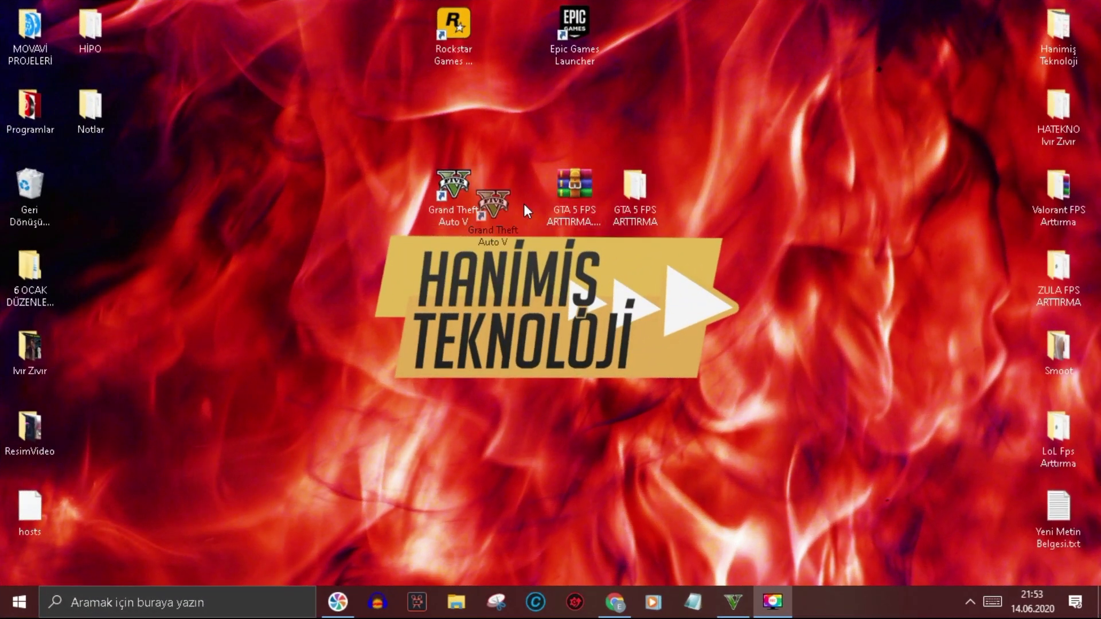
drag(470, 194, 457, 201)
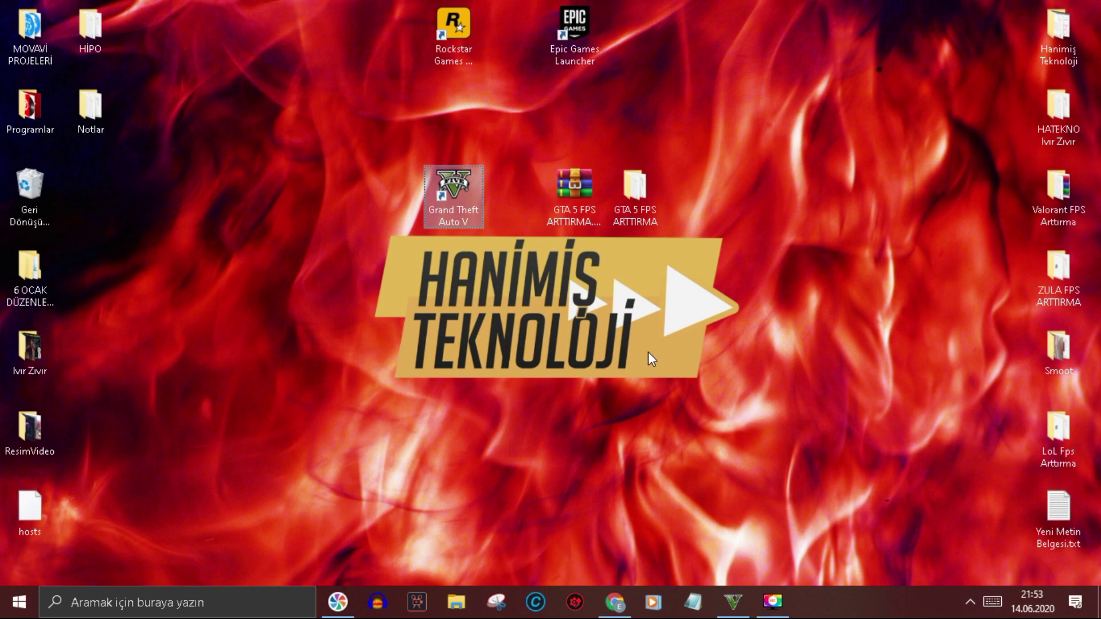
mouse_move(734, 601)
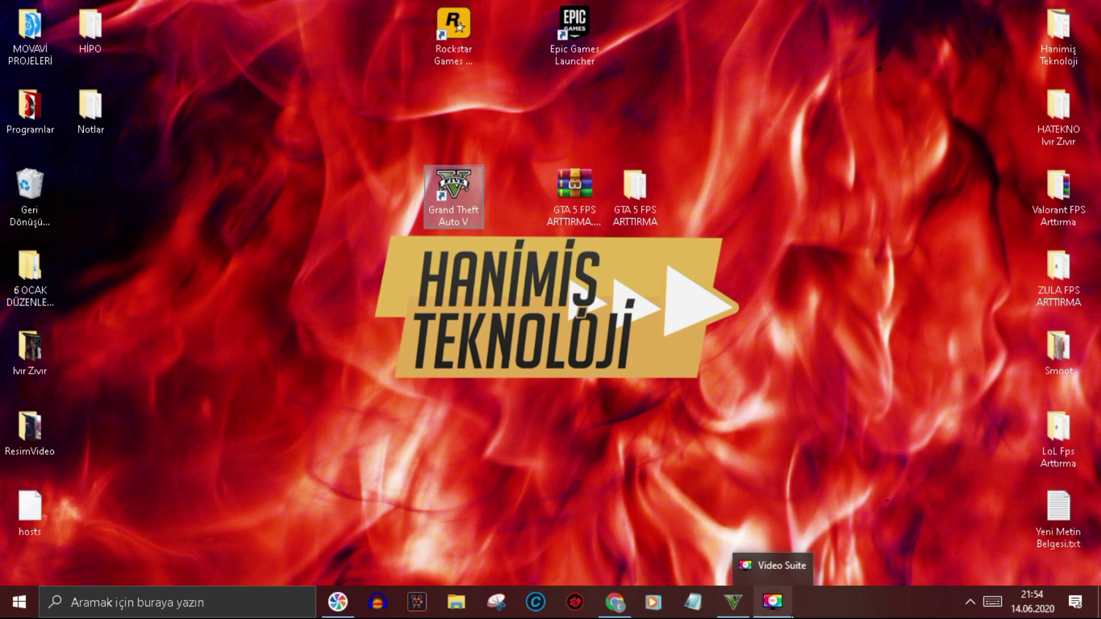
- Open Task Manager and move its window toward the middle of the desktop
right_click(824, 603)
click(921, 524)
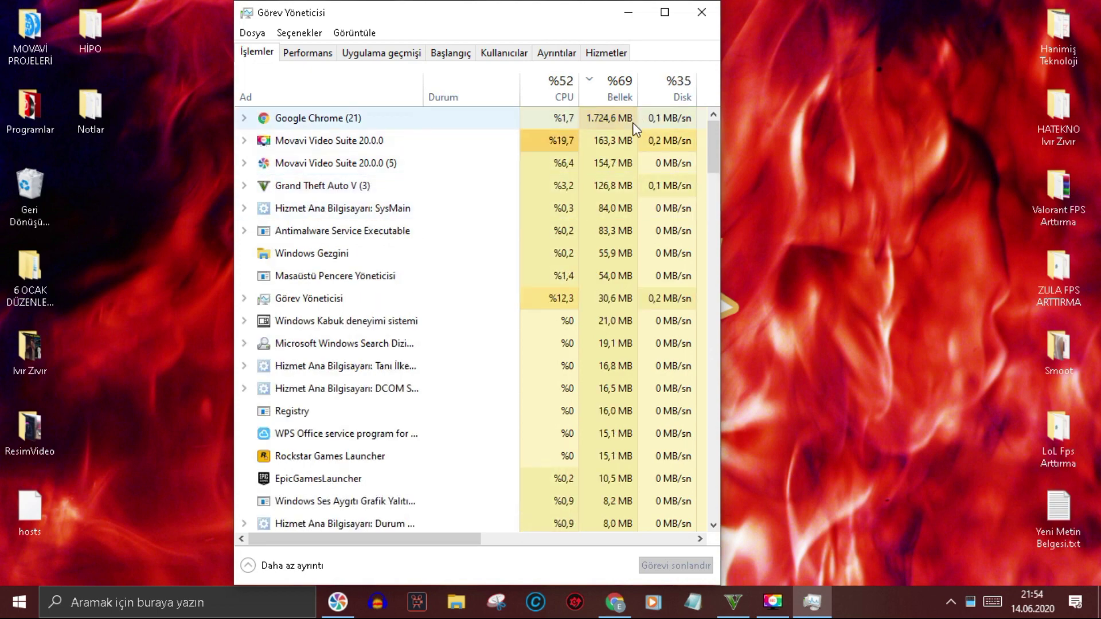
drag(396, 15, 538, 15)
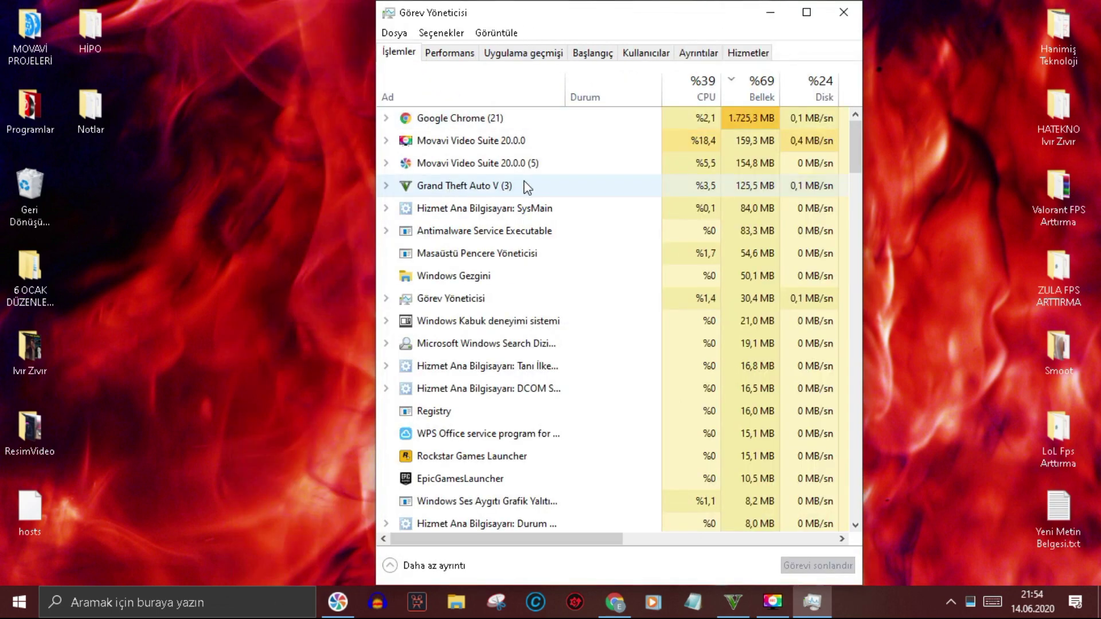
- Expand the Grand Theft Auto V process group and open the file location of its Grand Theft Auto V process
click(460, 186)
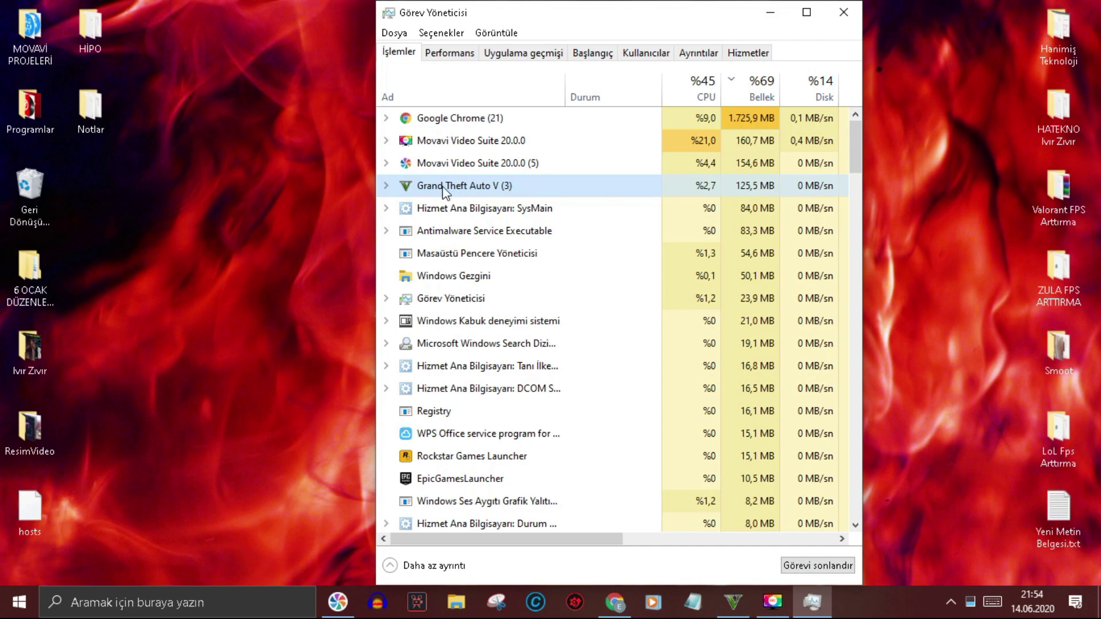
right_click(462, 181)
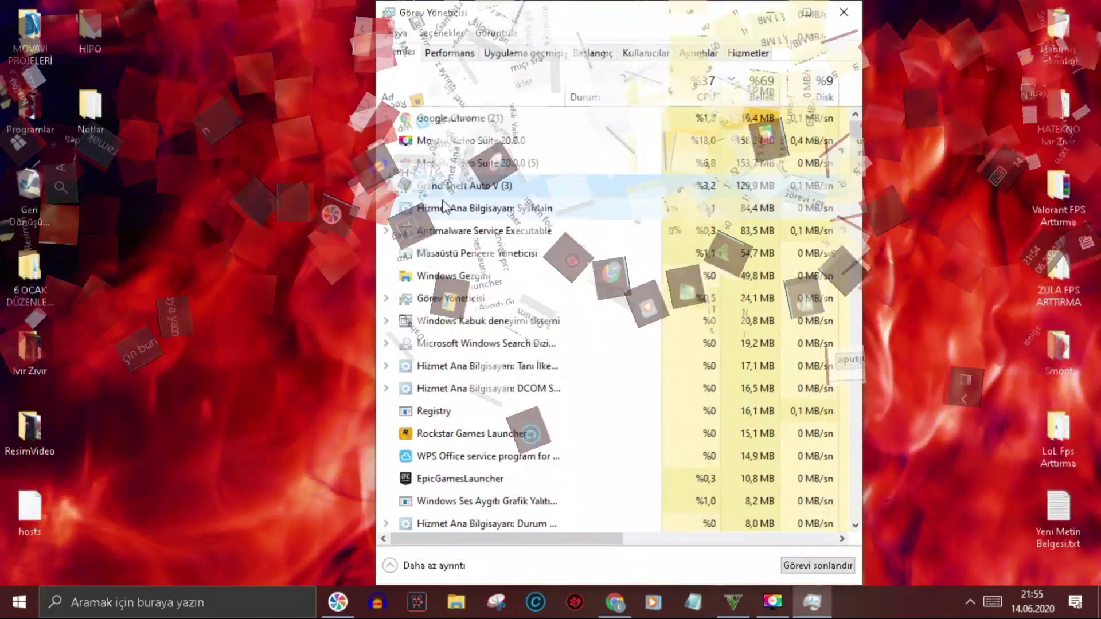
click(386, 186)
click(445, 206)
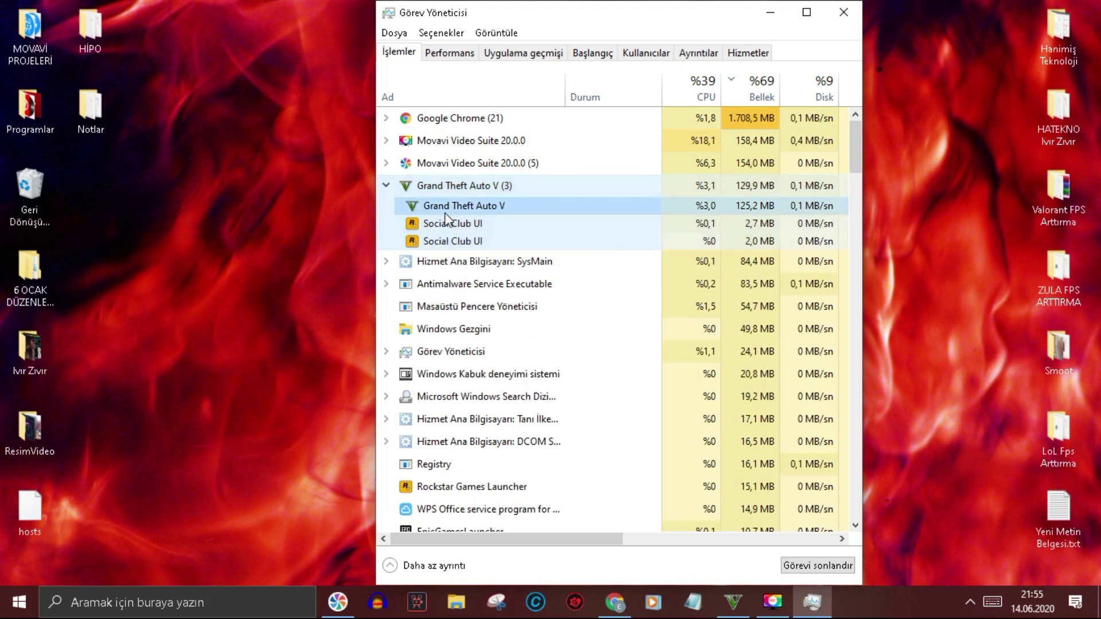
right_click(479, 210)
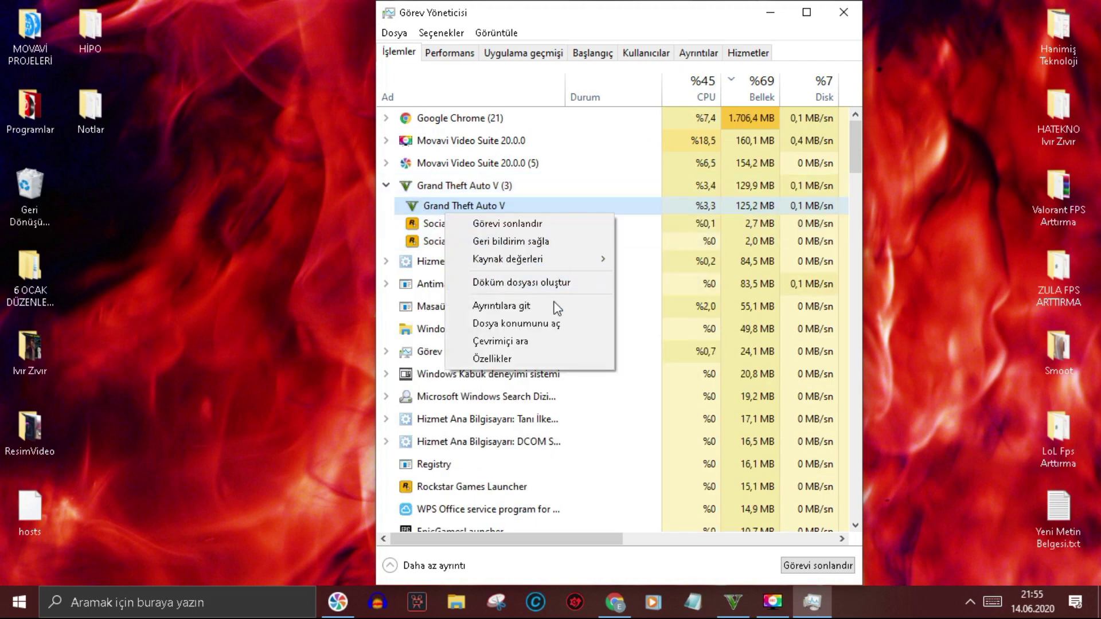
click(553, 324)
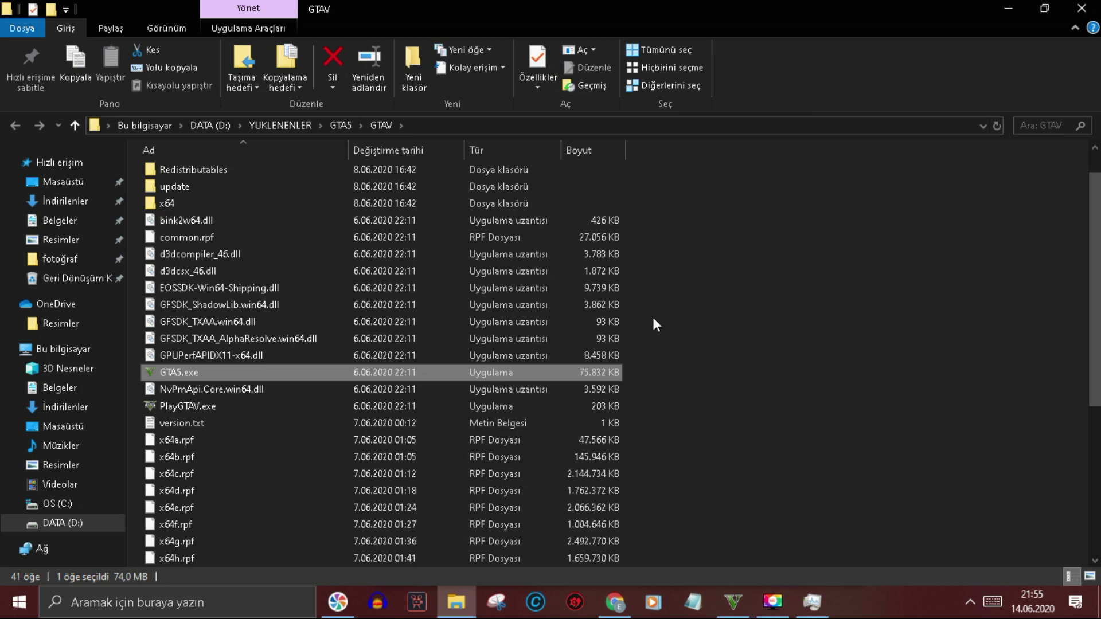
- Open the compatibility properties of GTA5.exe and disable fullscreen optimizations
right_click(215, 372)
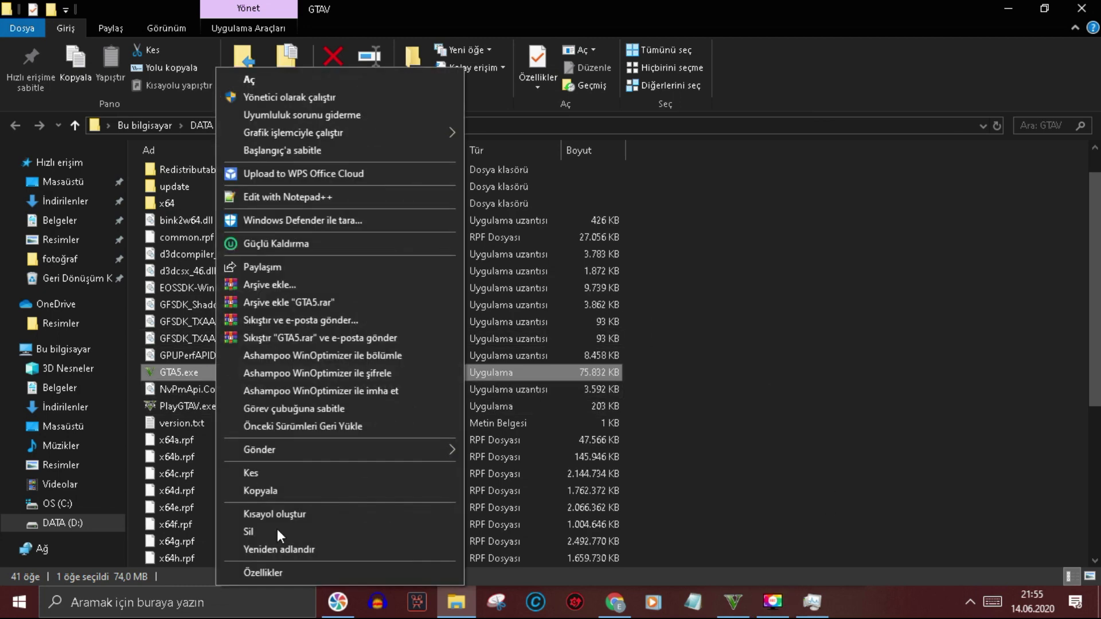
click(330, 569)
click(285, 205)
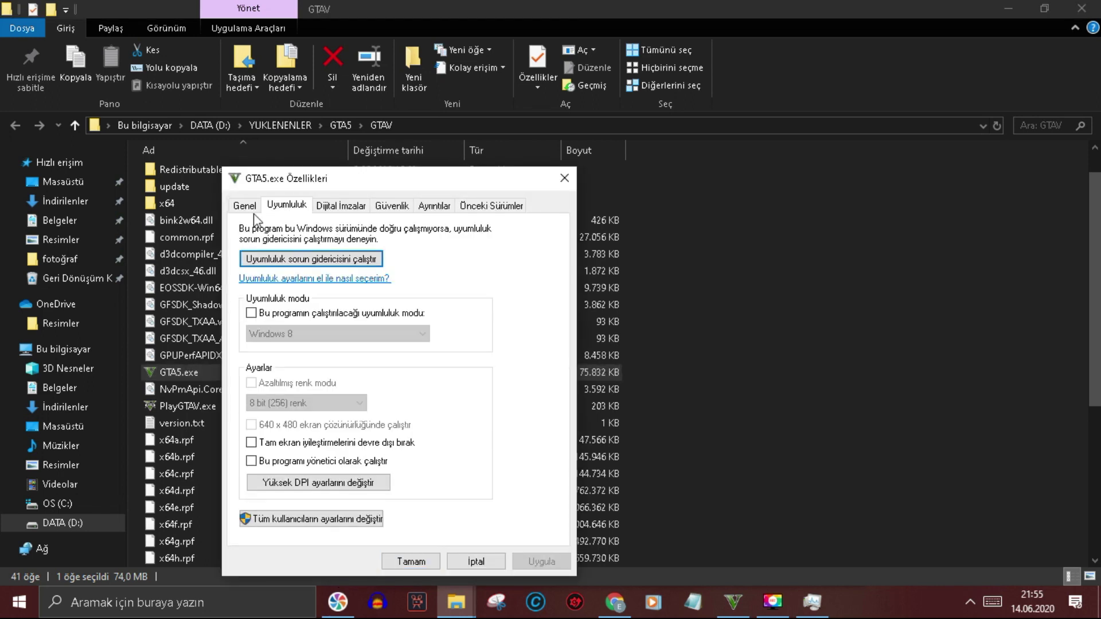
click(251, 445)
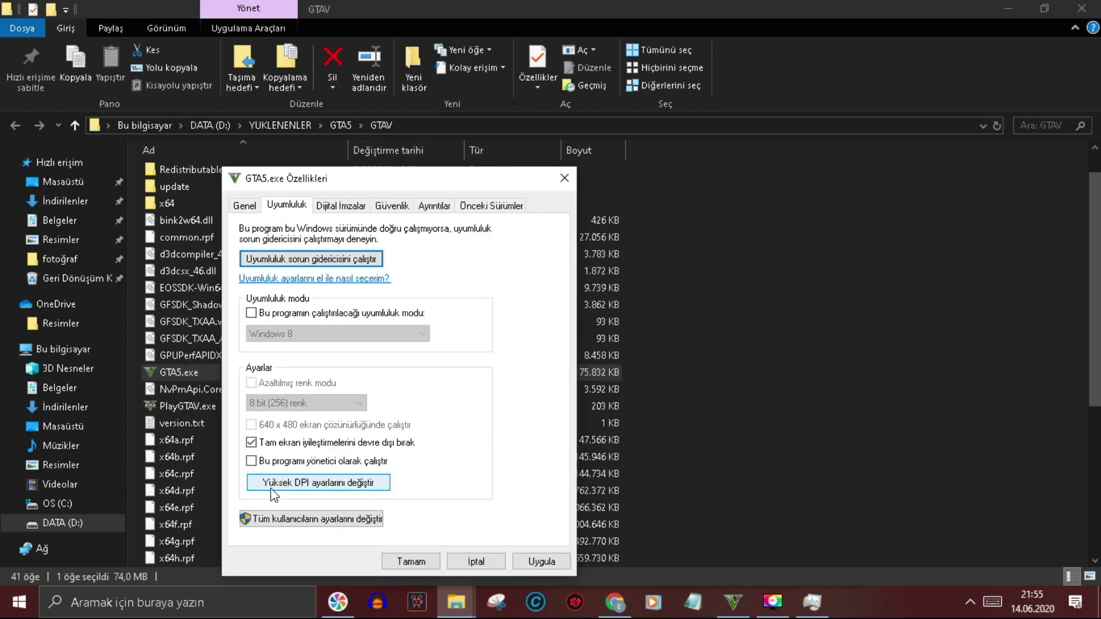
- Override the high DPI scaling behavior of GTA5.exe with scaling performed by "Uygulama", and apply the properties
click(299, 485)
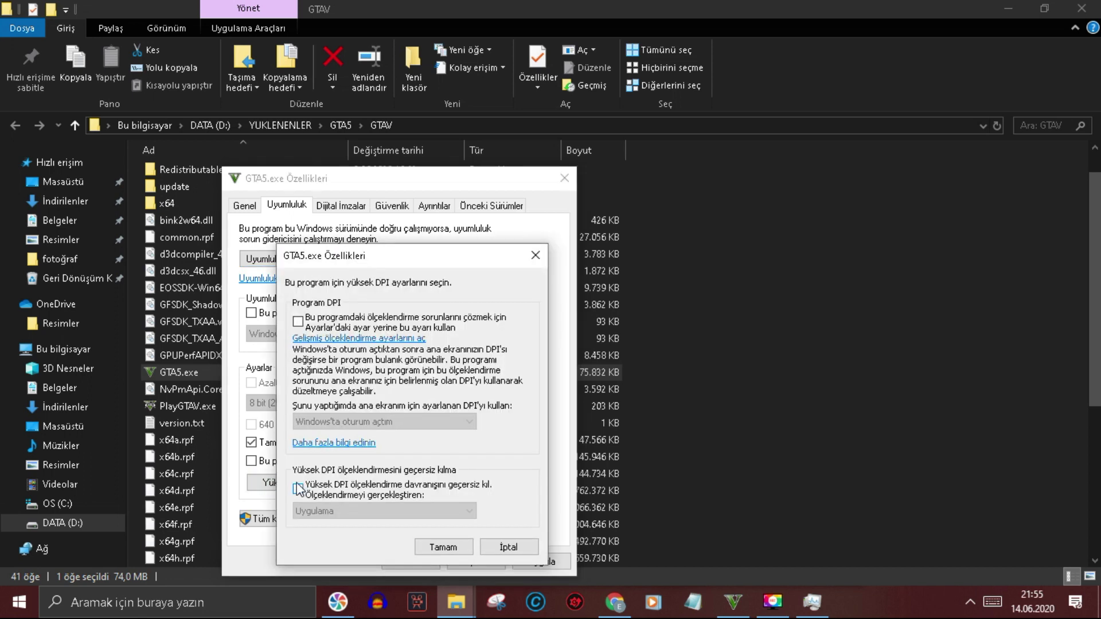
click(372, 493)
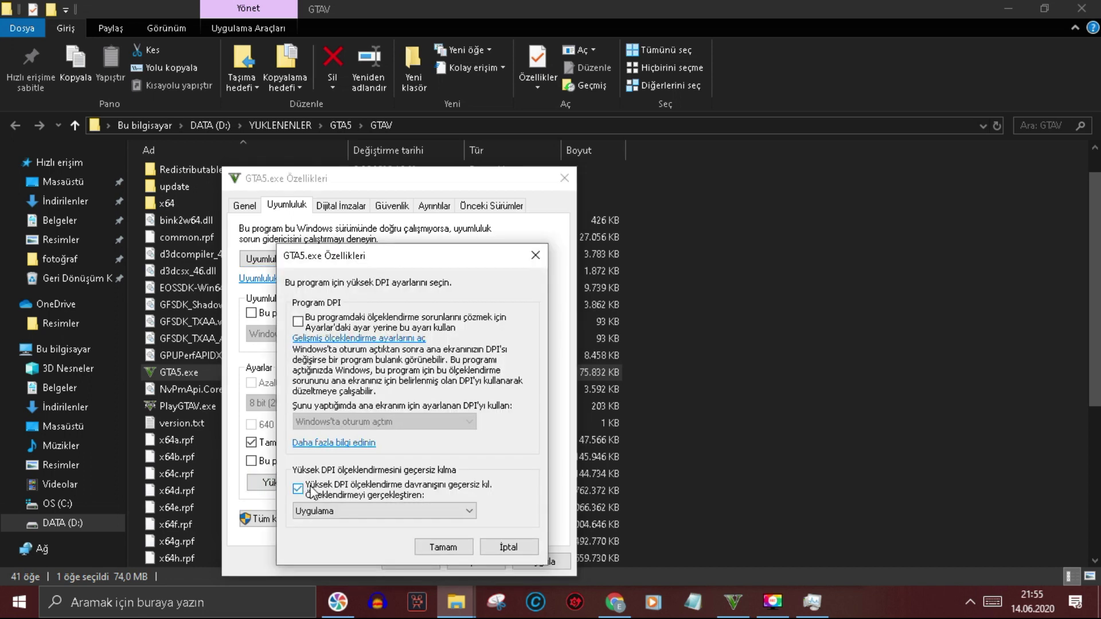
click(458, 546)
click(521, 562)
click(432, 566)
- Set PlayGTAV.exe's compatibility properties to disabled fullscreen optimizations and a high DPI scaling override performed by "Uygulama"
click(217, 407)
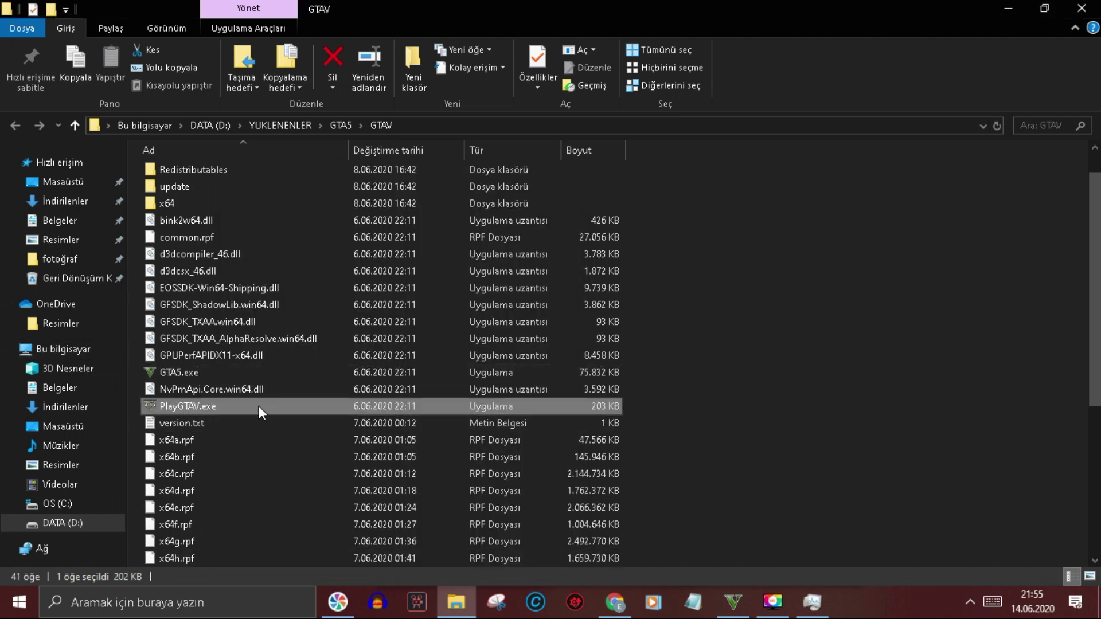
right_click(227, 407)
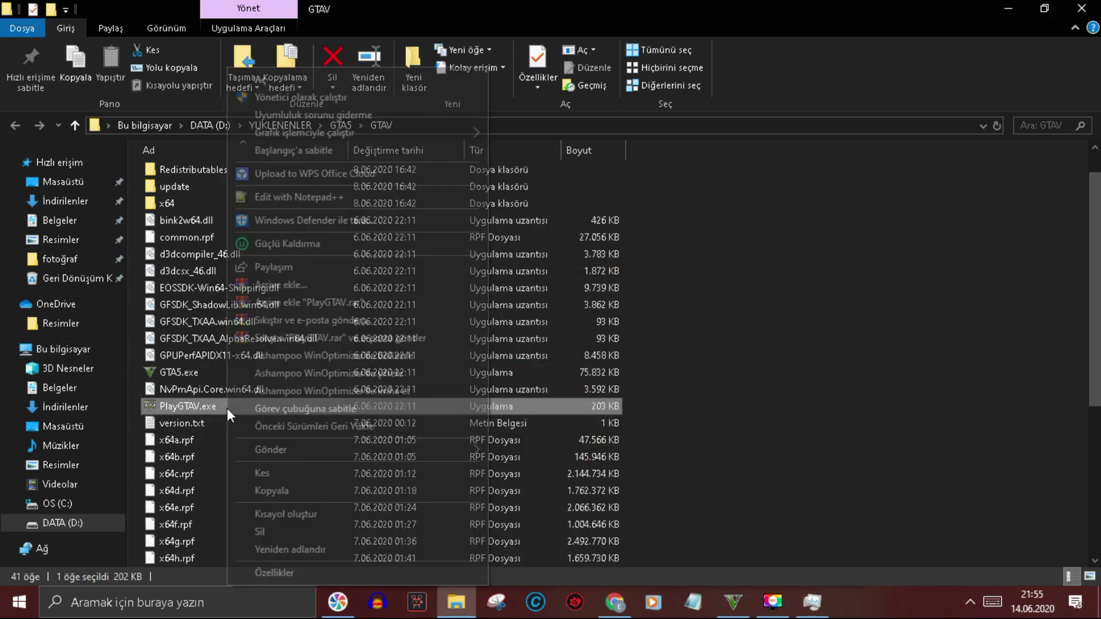
click(277, 567)
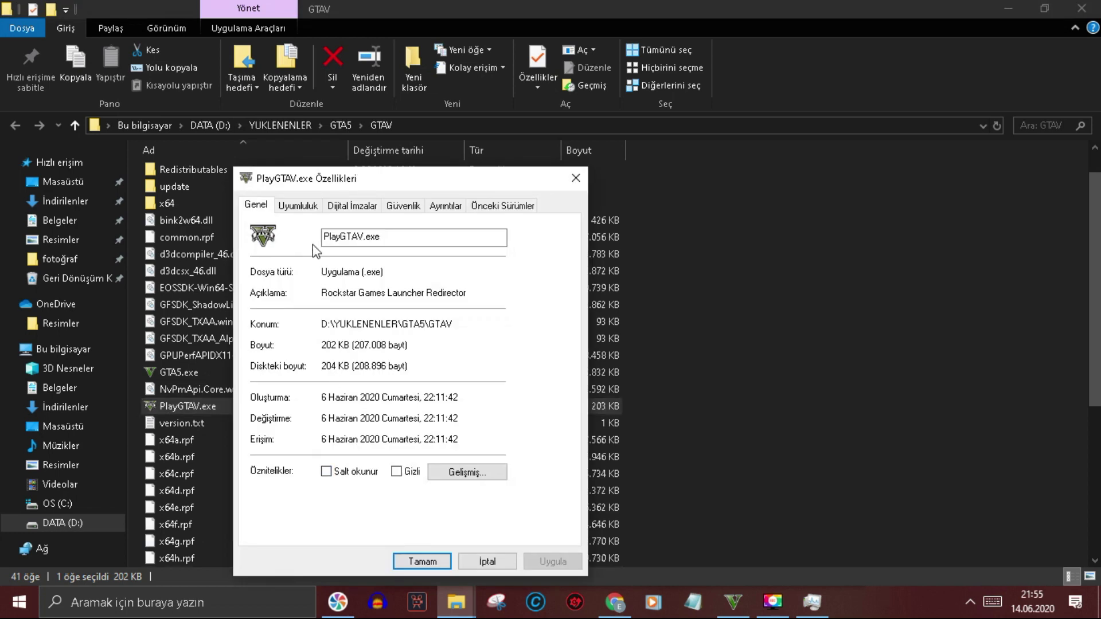
click(298, 205)
click(313, 483)
click(322, 487)
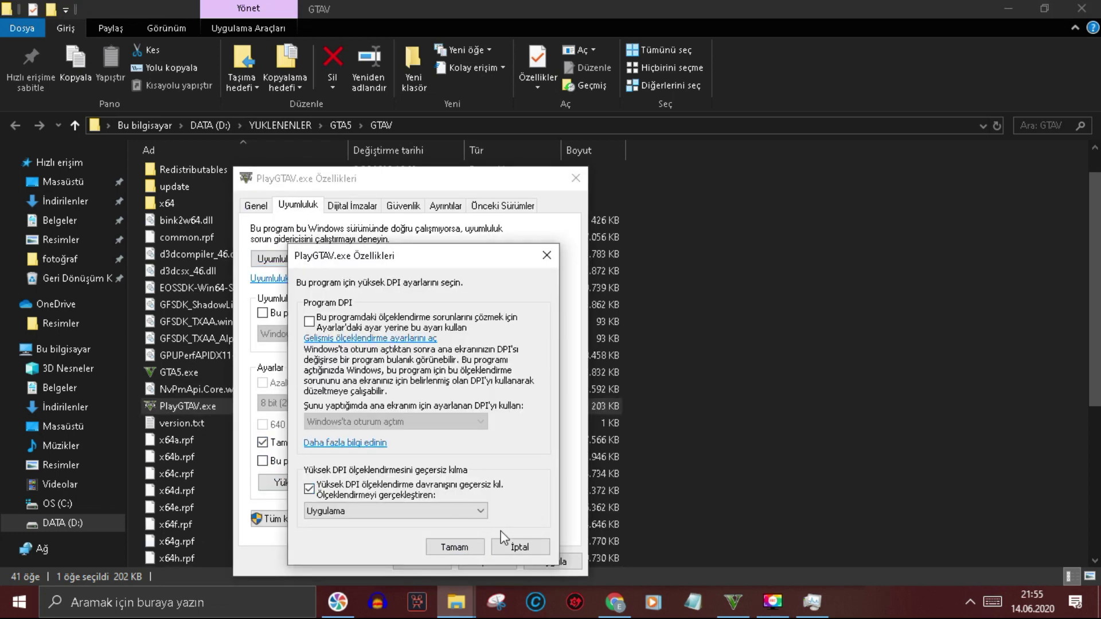
click(454, 547)
click(421, 562)
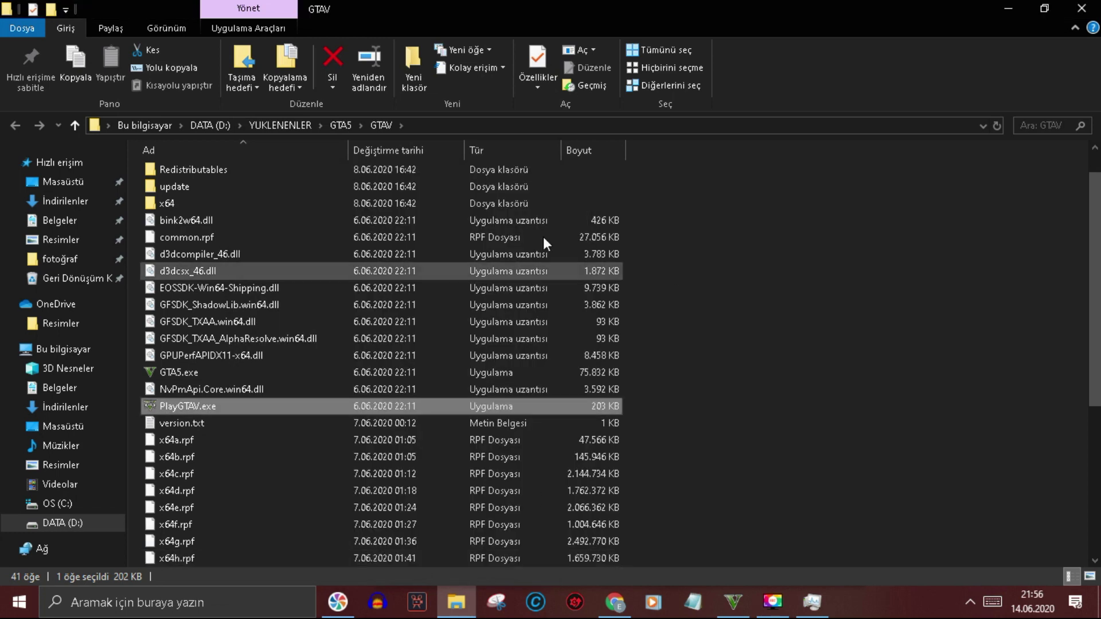
- Minimize the game folder and Task Manager, and open the Windows graphics settings by searching for "grafik"
click(843, 294)
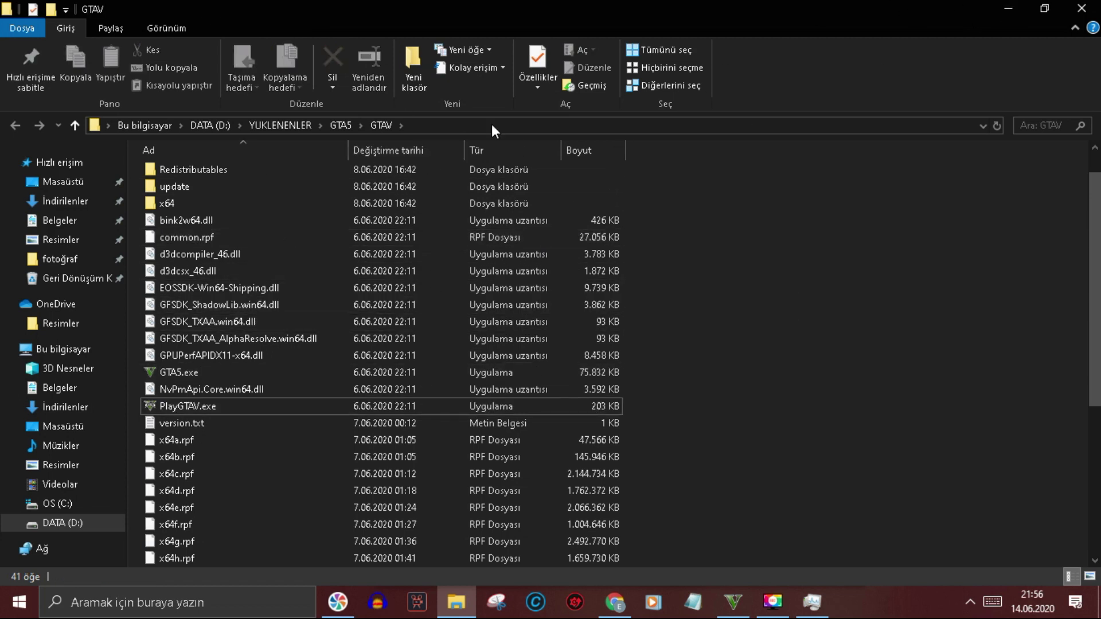
click(1008, 9)
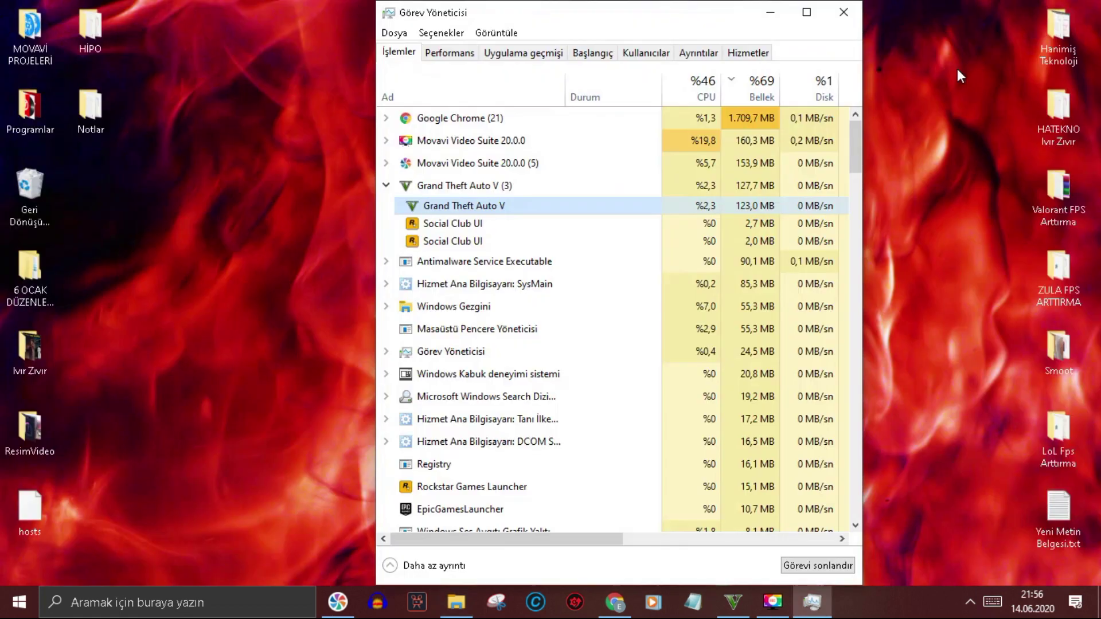
click(772, 7)
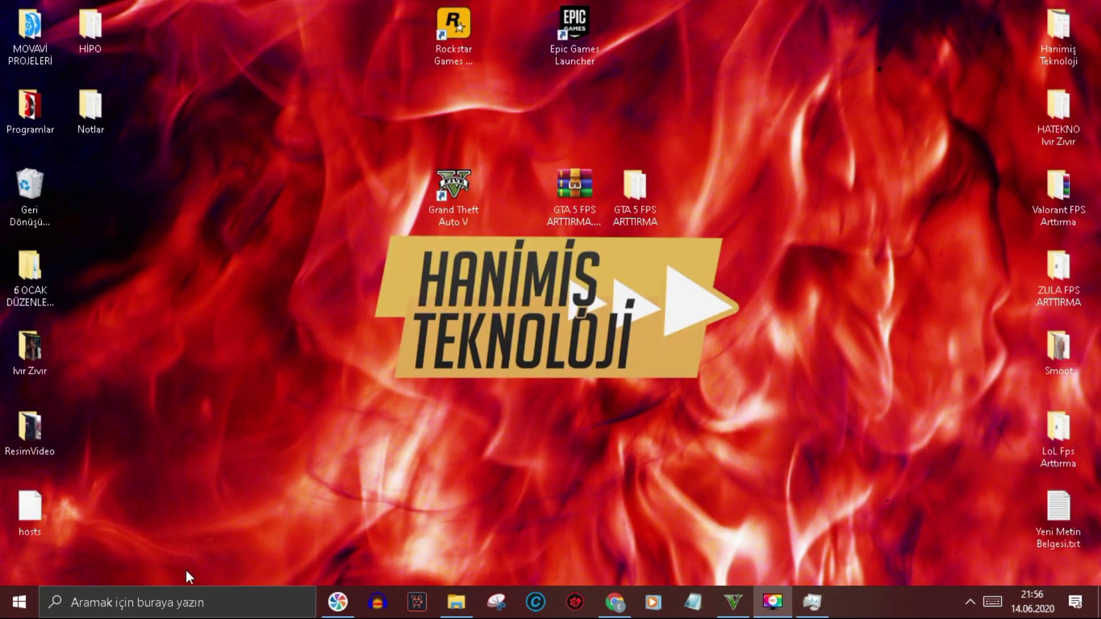
click(182, 609)
text(grafik)
key(Return)
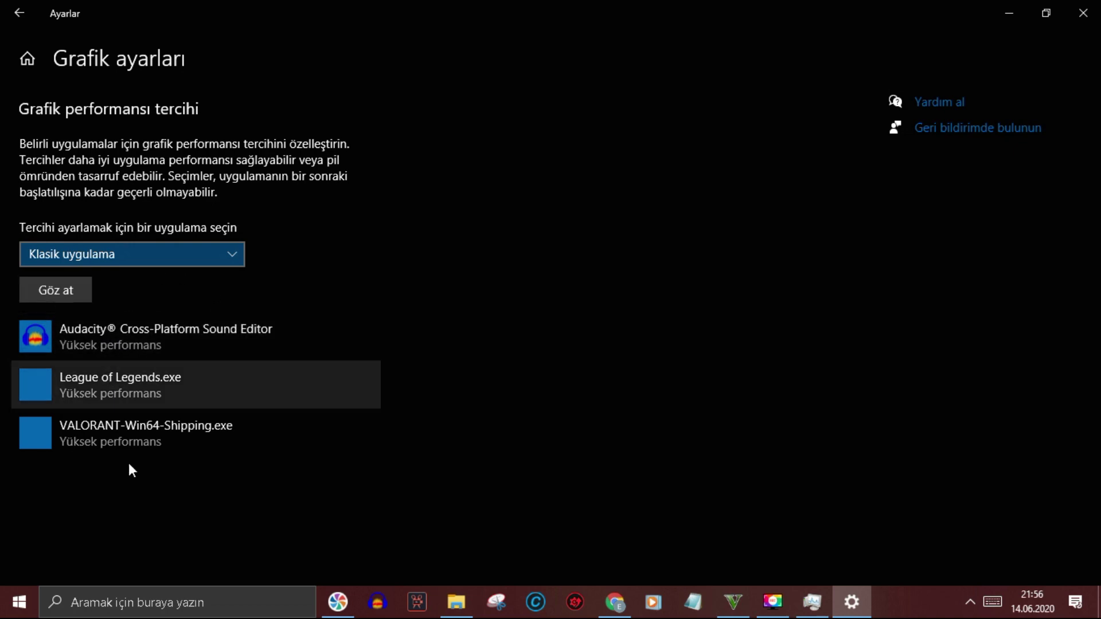
- Return to the GTAV folder in File Explorer and copy its path, D:\YUKLENENLER\GTA5\GTAV
mouse_move(462, 609)
click(431, 550)
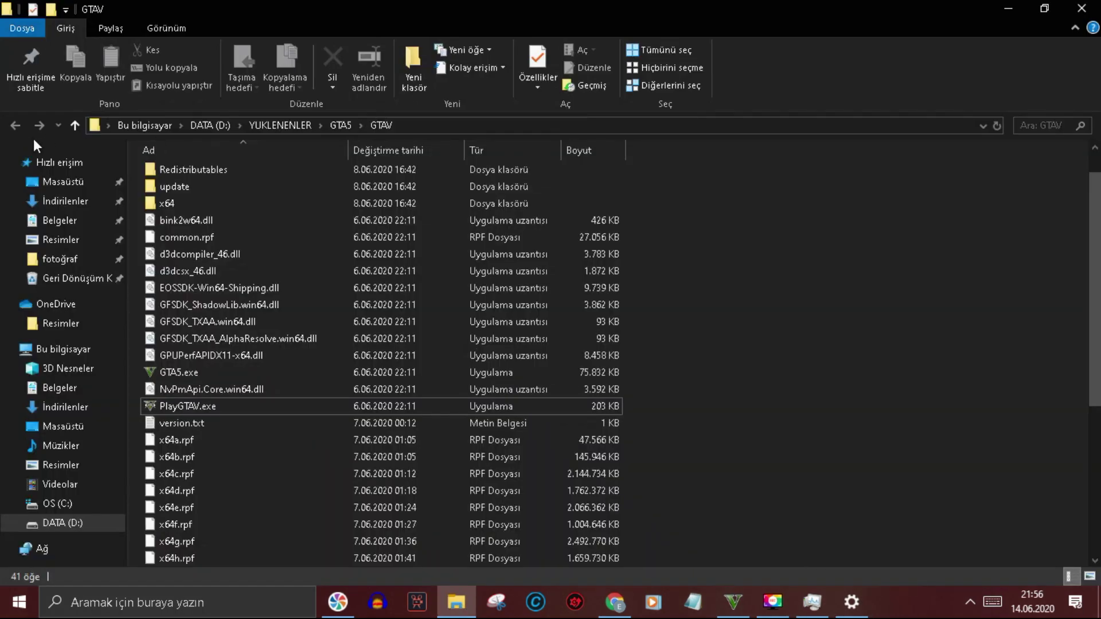
click(411, 128)
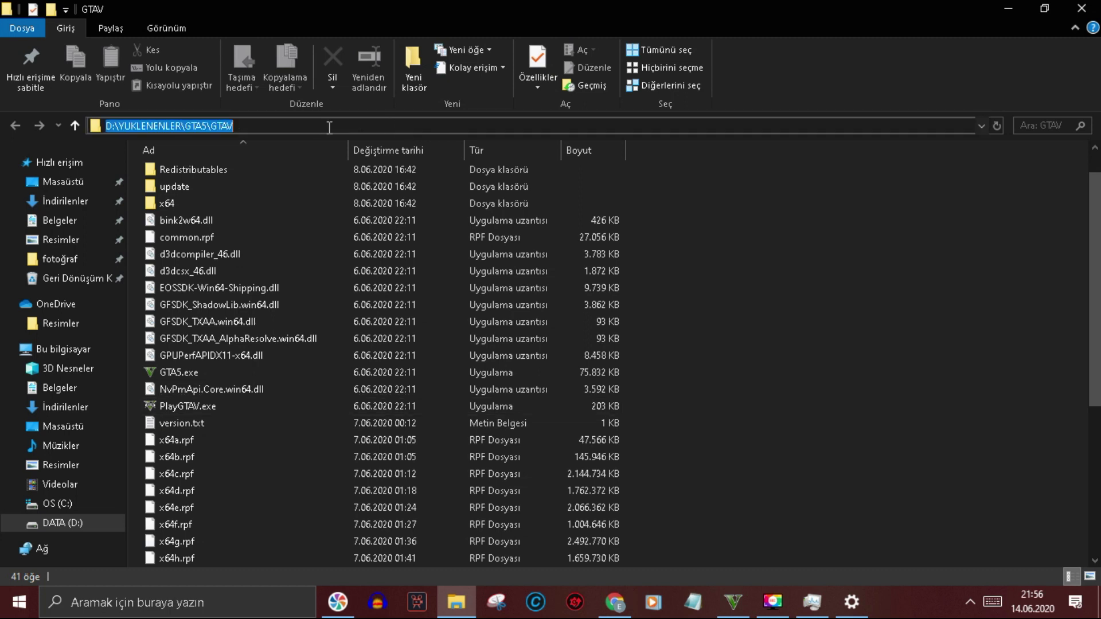
key(Escape)
click(416, 127)
right_click(228, 124)
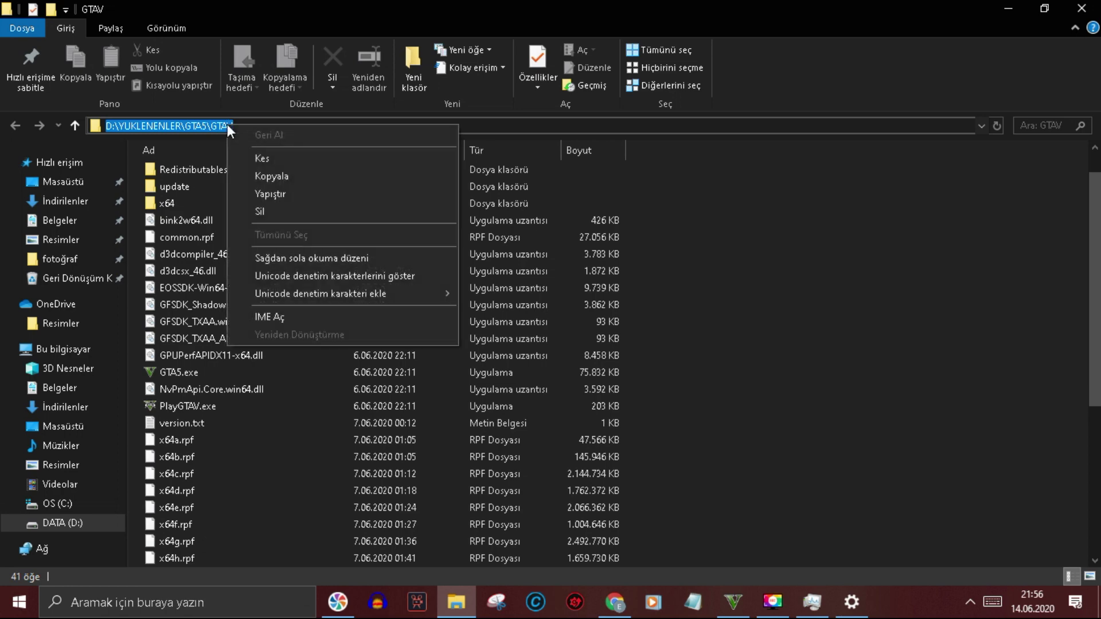
click(277, 180)
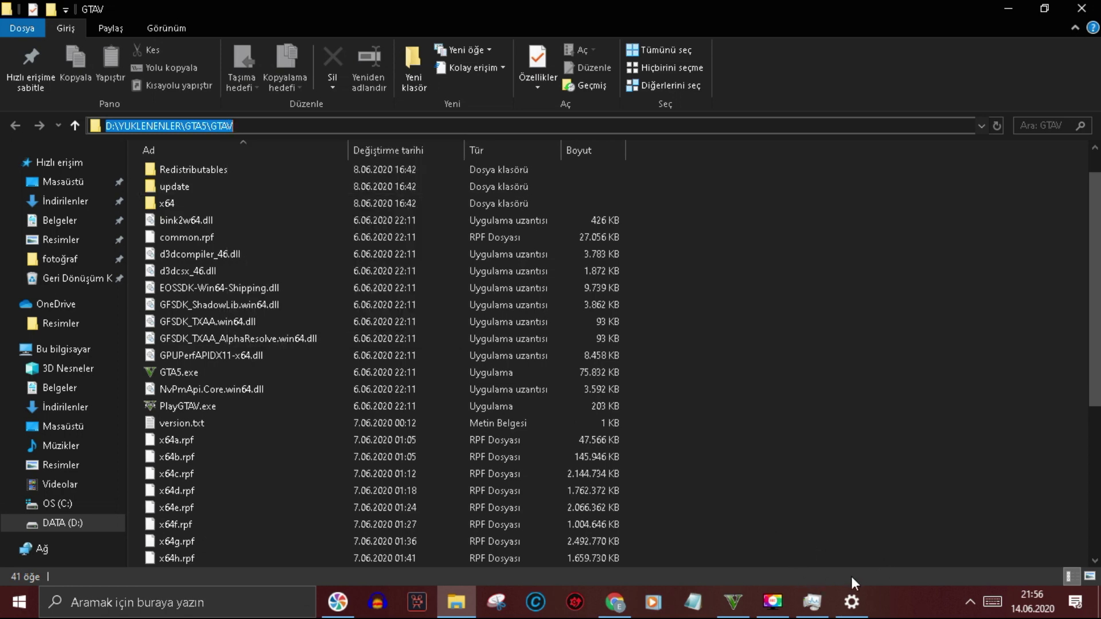
- Add GTA5.exe to the graphics performance preference list in Settings, browsing to it with the copied folder path
click(851, 599)
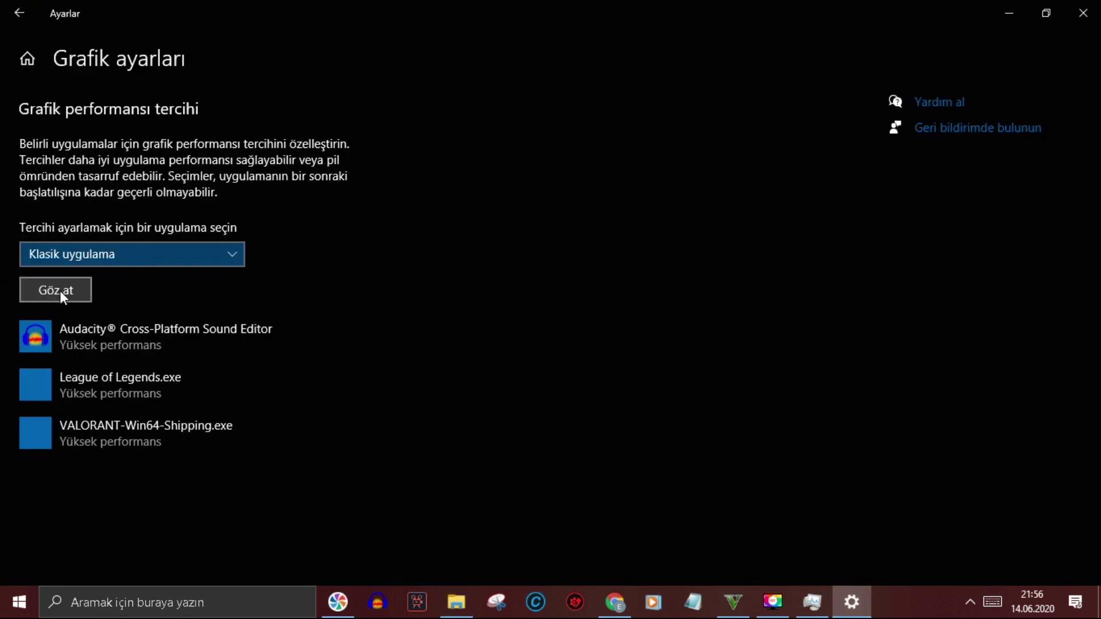
click(75, 287)
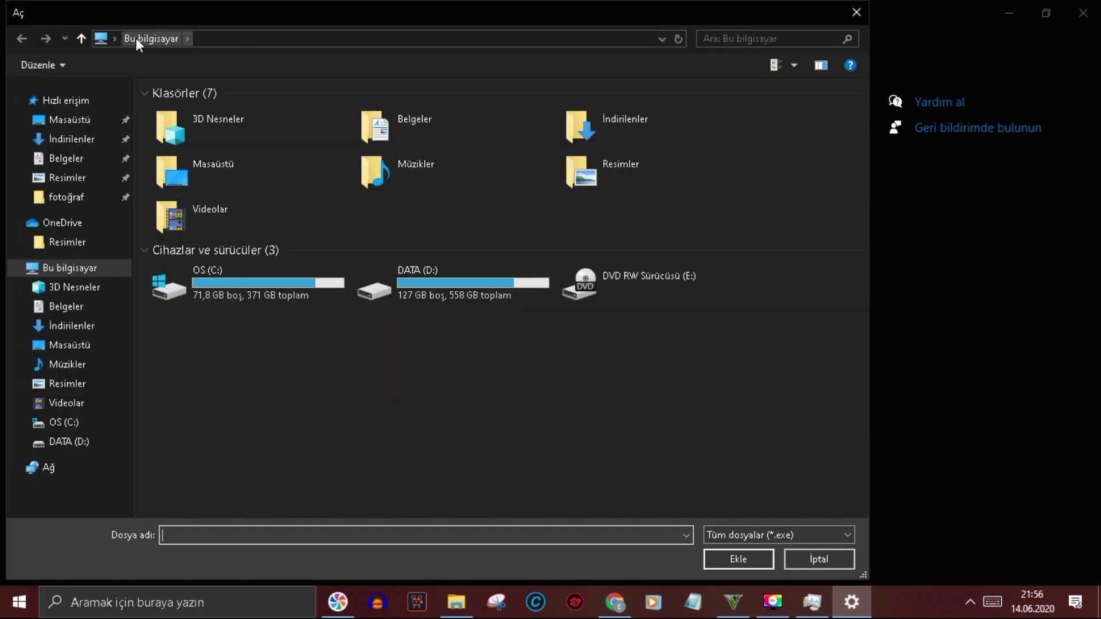
click(207, 38)
key(BackSpace)
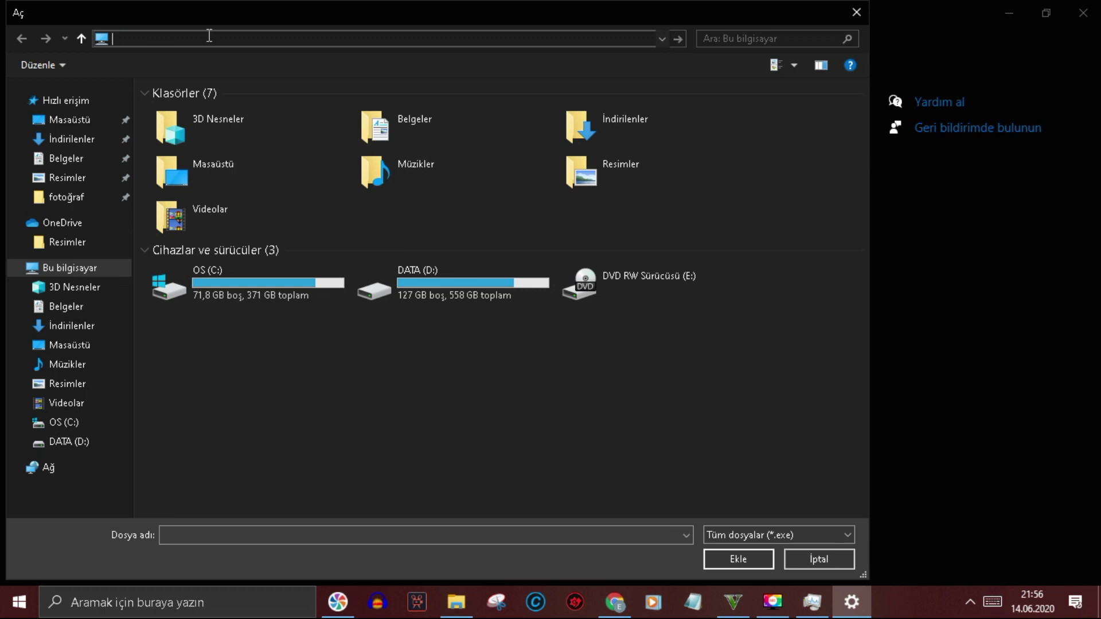
key(ctrl+v)
key(Return)
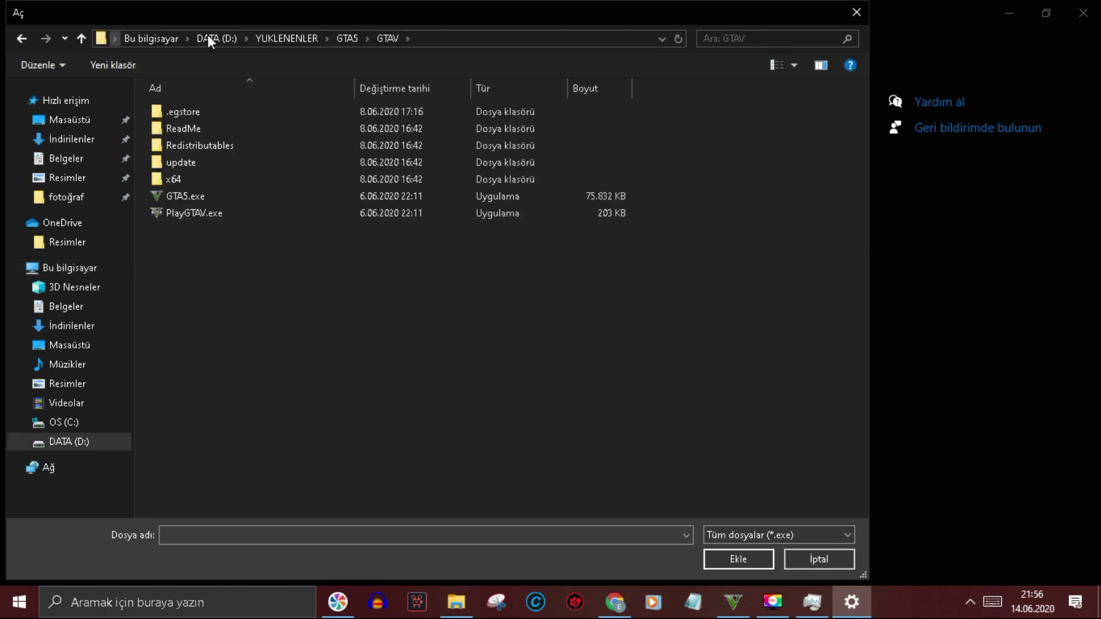
click(220, 202)
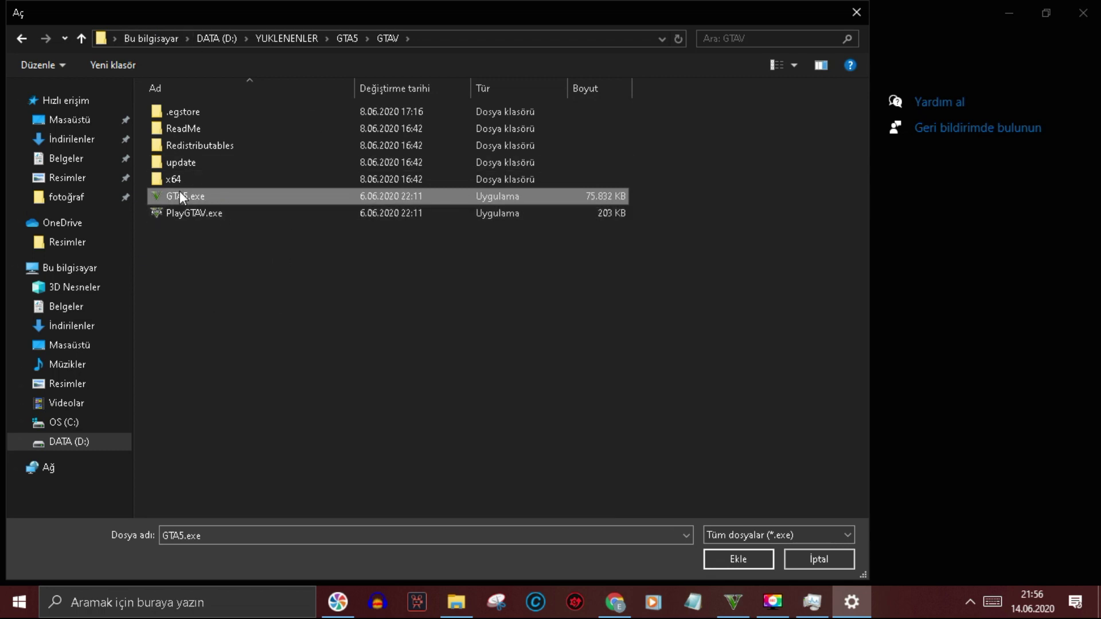
click(737, 558)
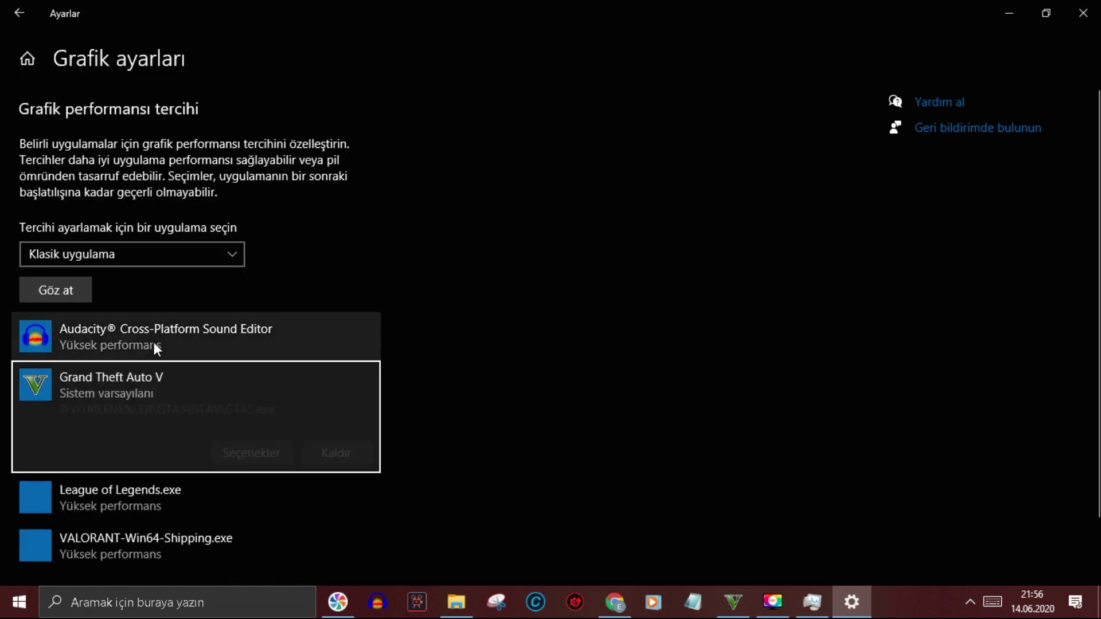
- Add PlayGTAV.exe to the graphics preference list and save its preference as "Yüksek performans"
key(Return)
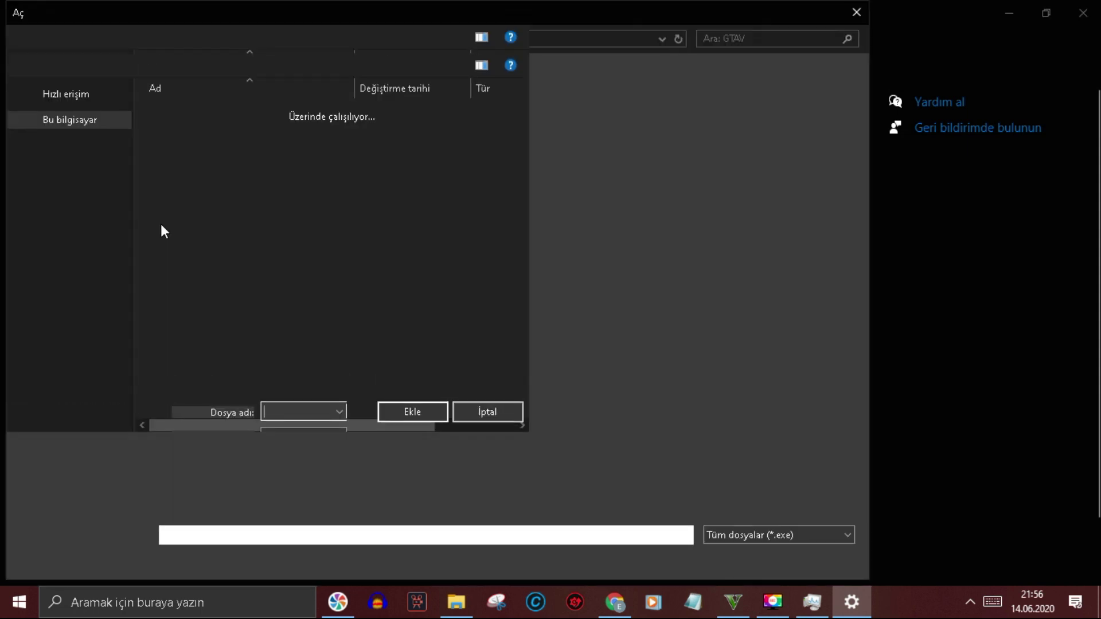
double_click(177, 216)
scroll(365, 353, down, 2)
click(273, 437)
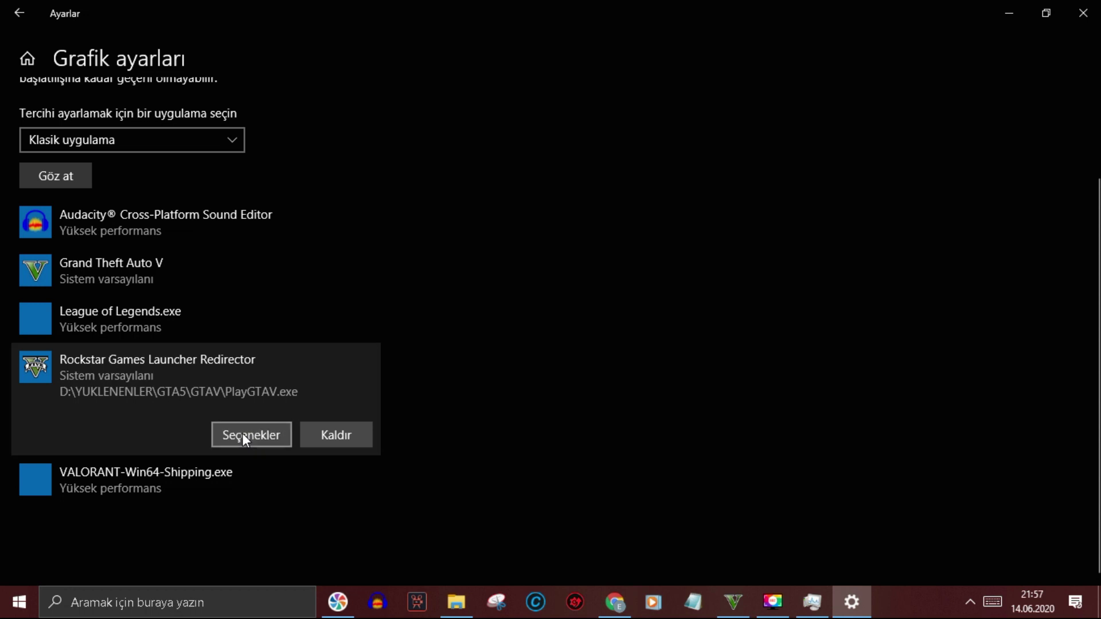
click(456, 348)
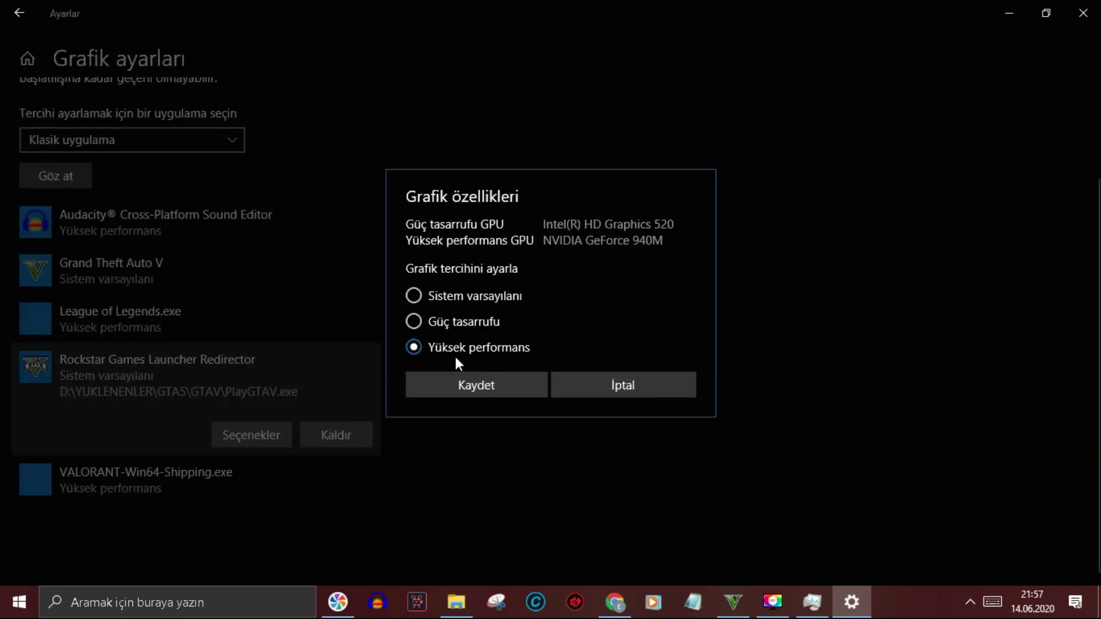
click(458, 391)
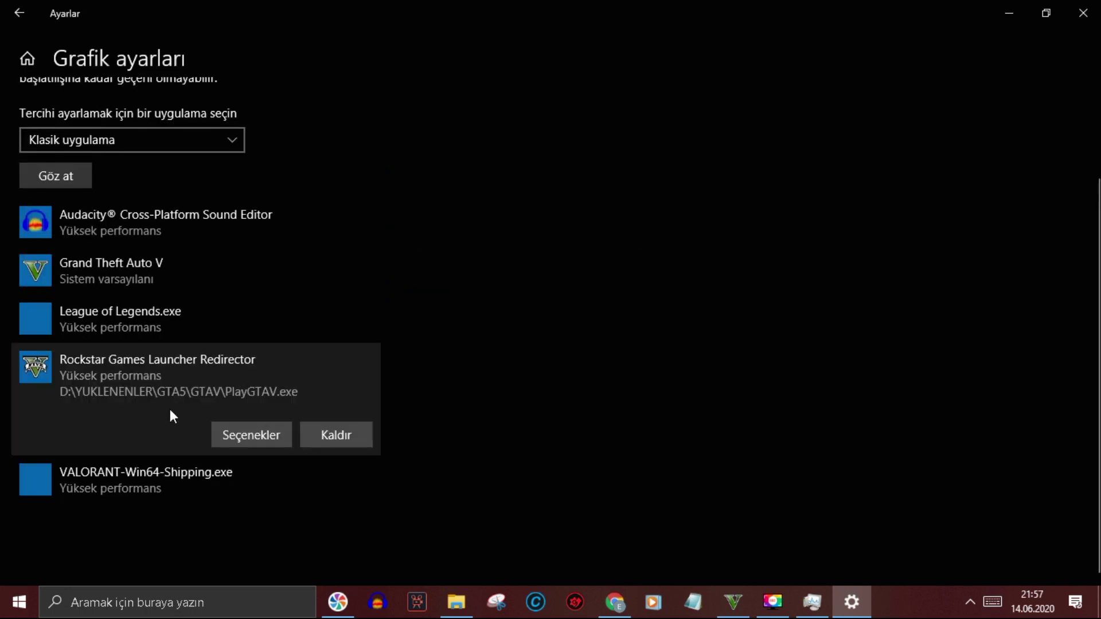
- Set the graphics preference of Grand Theft Auto V to "Yüksek performans" and save it
click(139, 284)
click(243, 343)
click(441, 356)
click(449, 385)
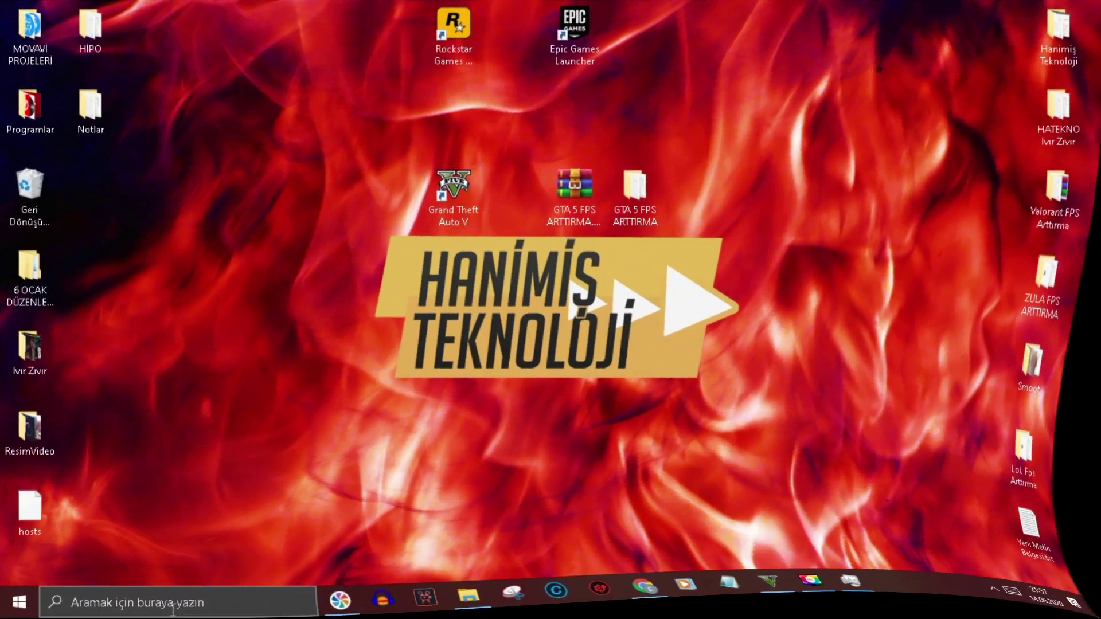
- Open the Game Mode settings by searching for "oyun modu", toggle Oyun Modu off and back on, and leave it set to "Açık"
click(164, 591)
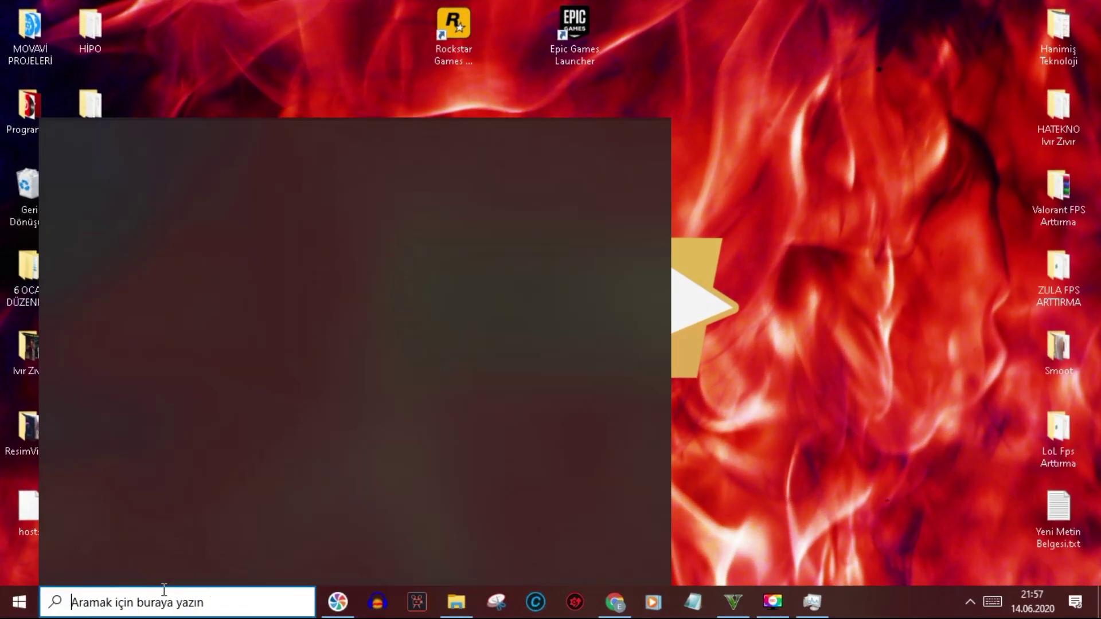
text(oyun )
text(odu)
key(Return)
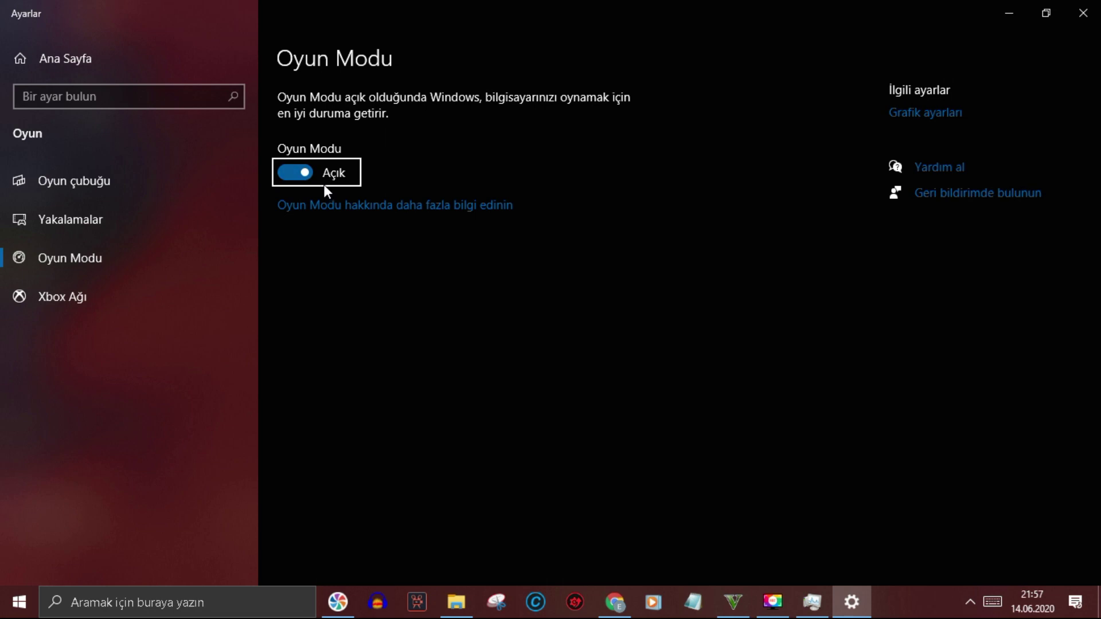
click(304, 174)
click(304, 174)
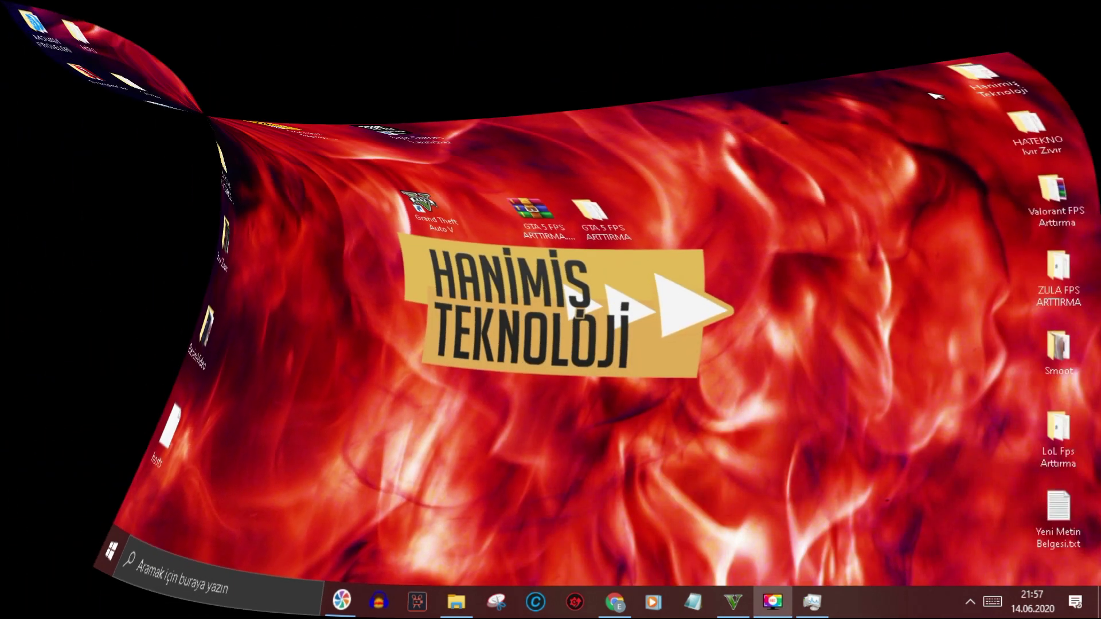
- Launch System Configuration by searching for "msconfig" and enable "İşlemci sayısı" in the advanced boot options, choosing a processor count
text(msconfig)
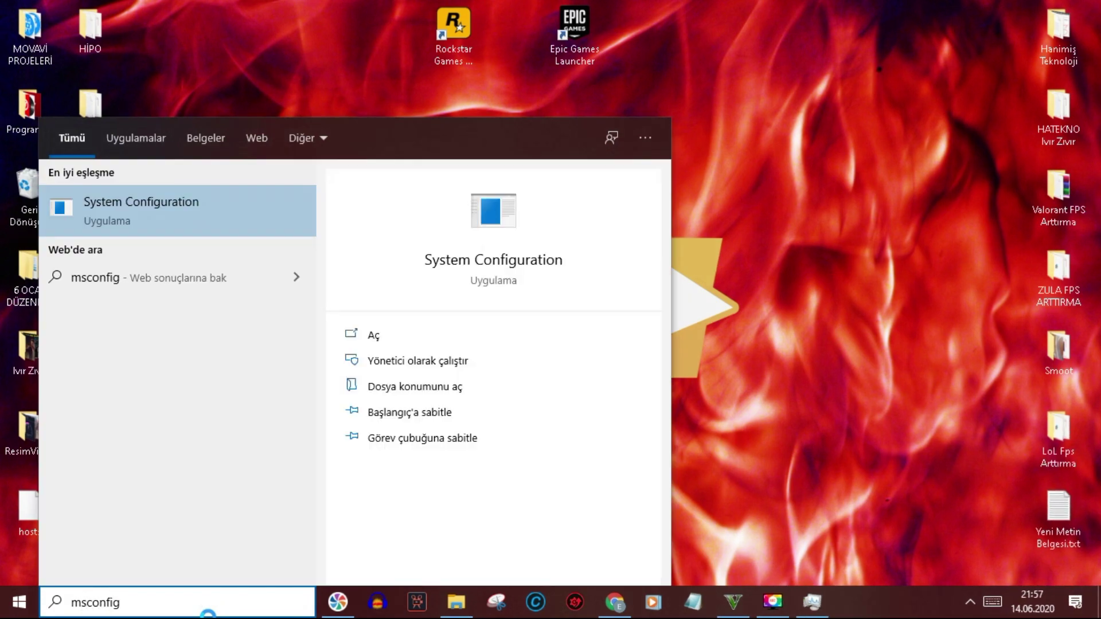
click(157, 227)
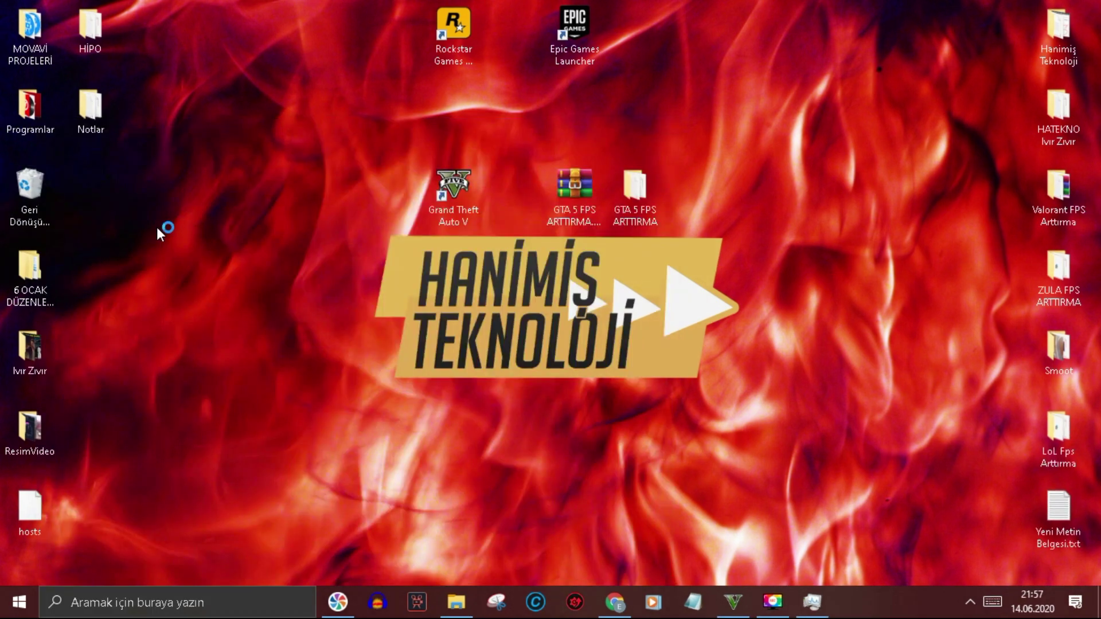
click(388, 176)
click(362, 291)
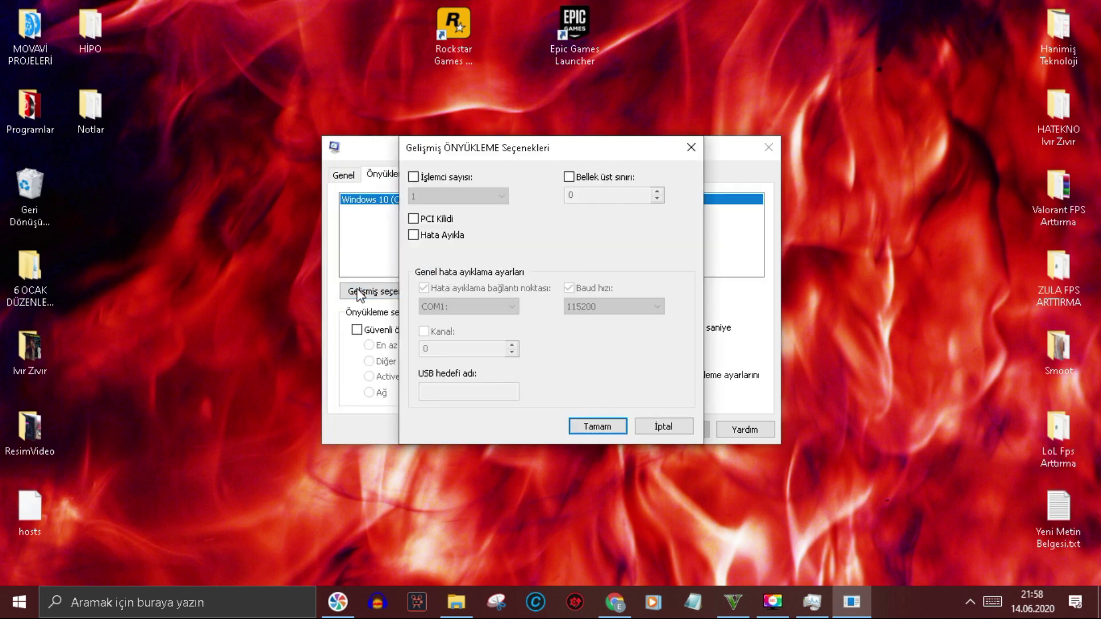
click(413, 176)
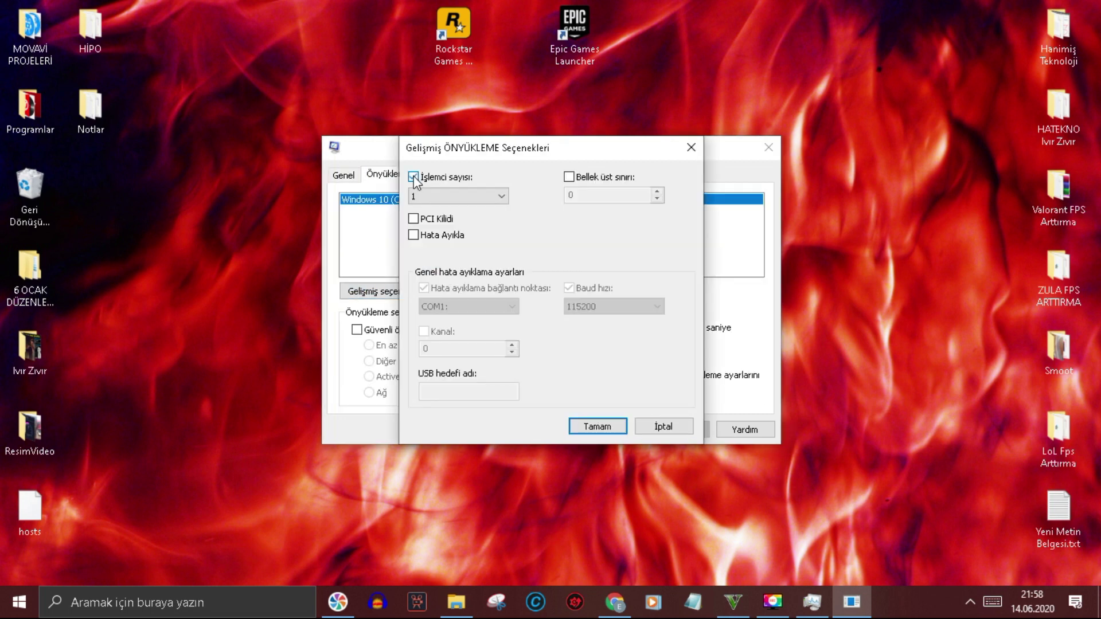
click(425, 194)
click(420, 243)
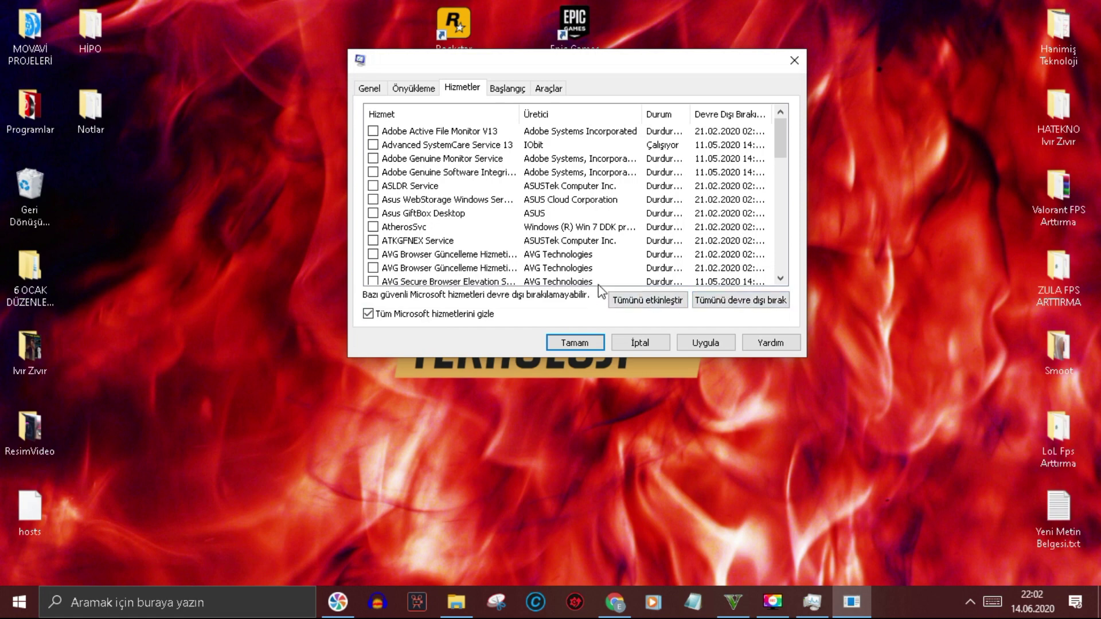
- Disable all listed services with Microsoft services hidden, and open Task Manager's startup list from System Configuration
click(721, 304)
click(506, 89)
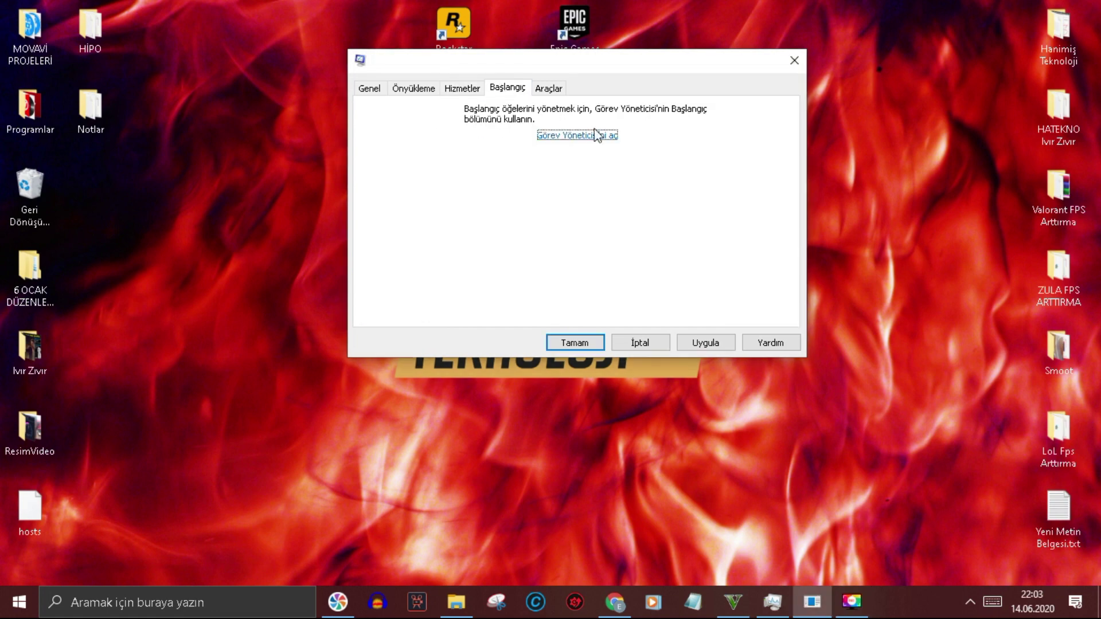
click(569, 141)
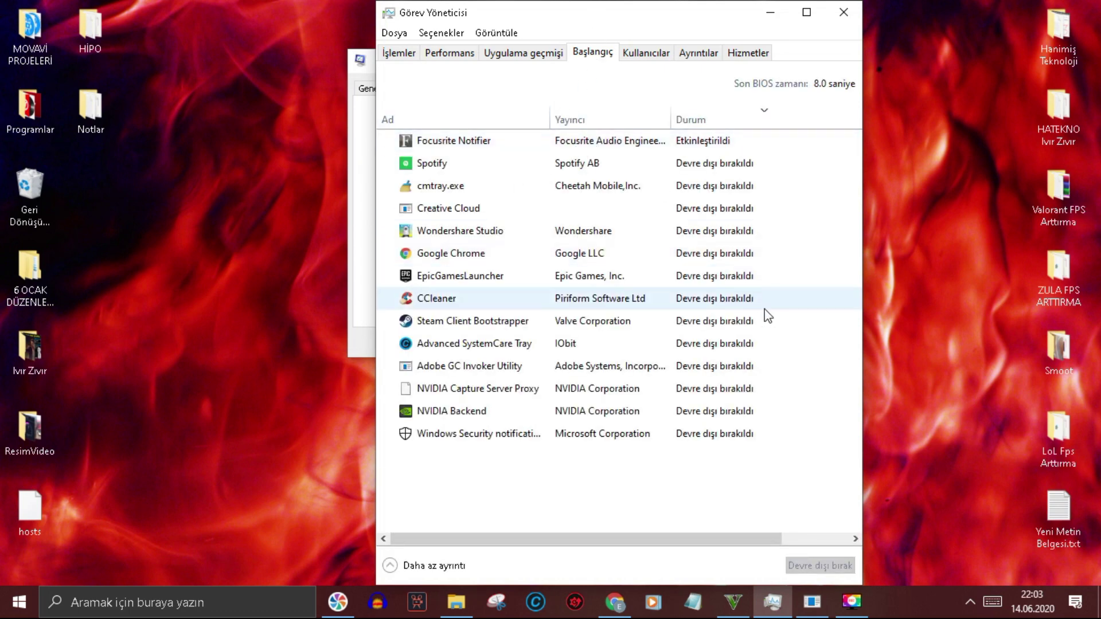
- Bring up Task Manager from the taskbar, view the running processes and return to the startup apps
right_click(902, 596)
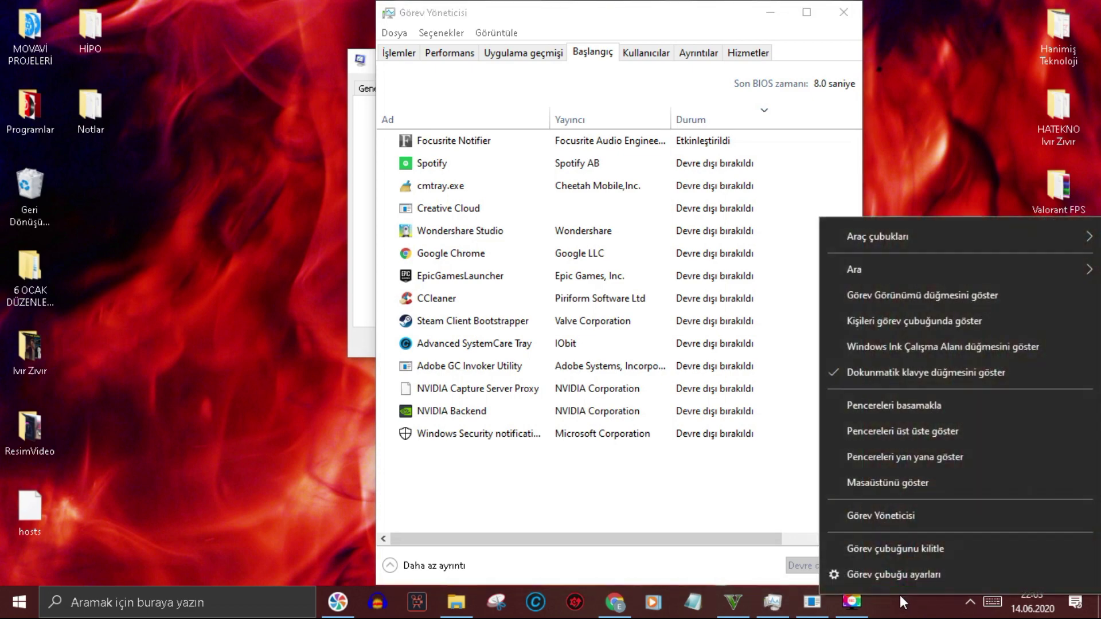
click(873, 510)
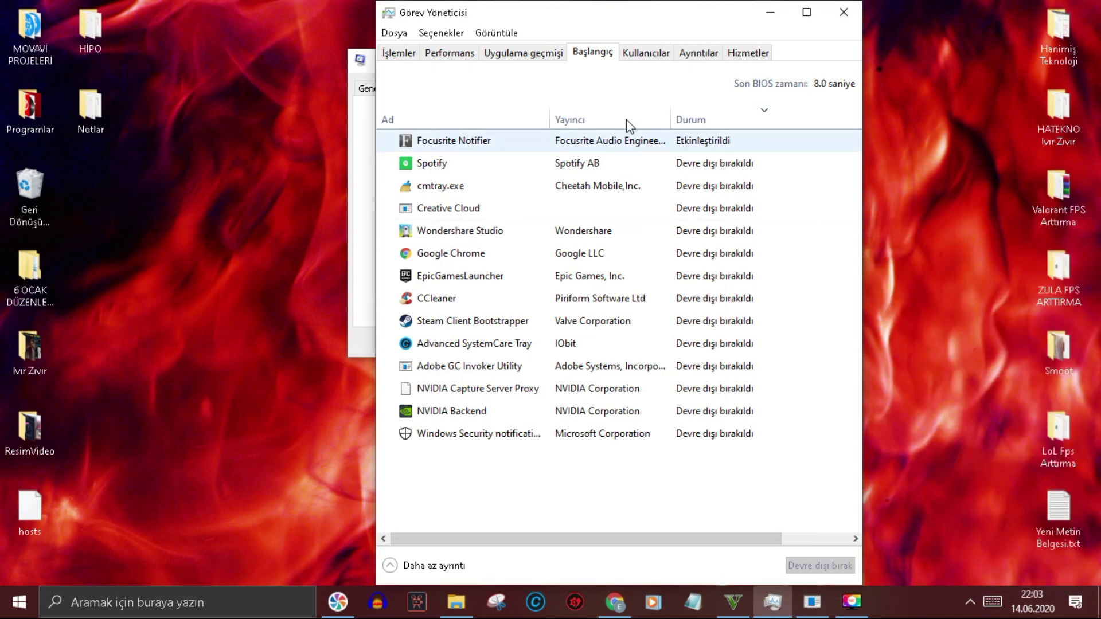
click(408, 53)
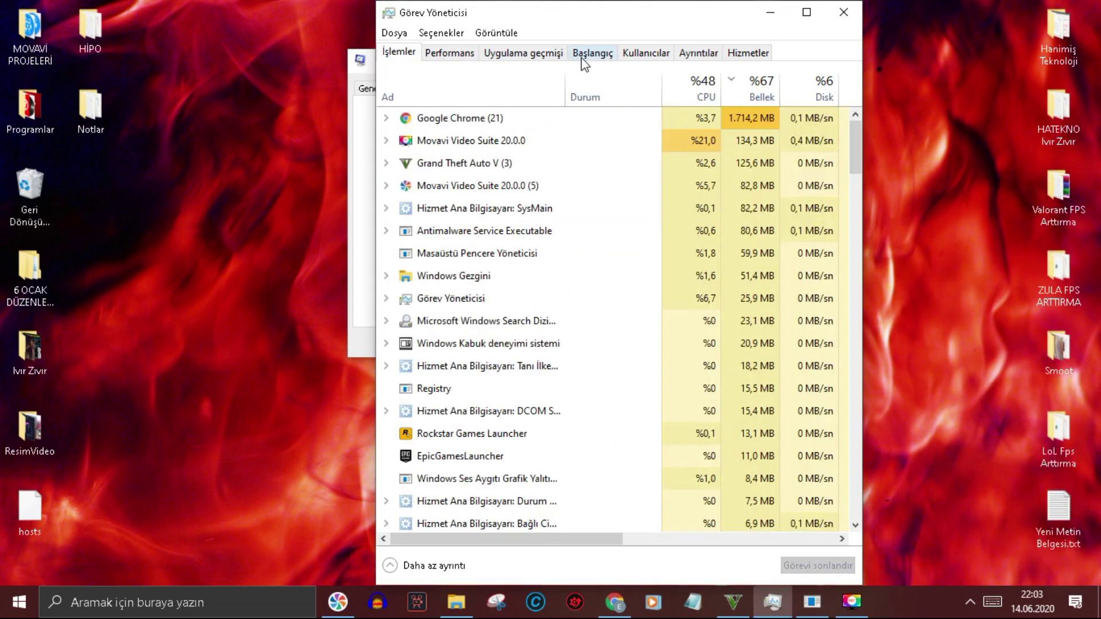
click(587, 53)
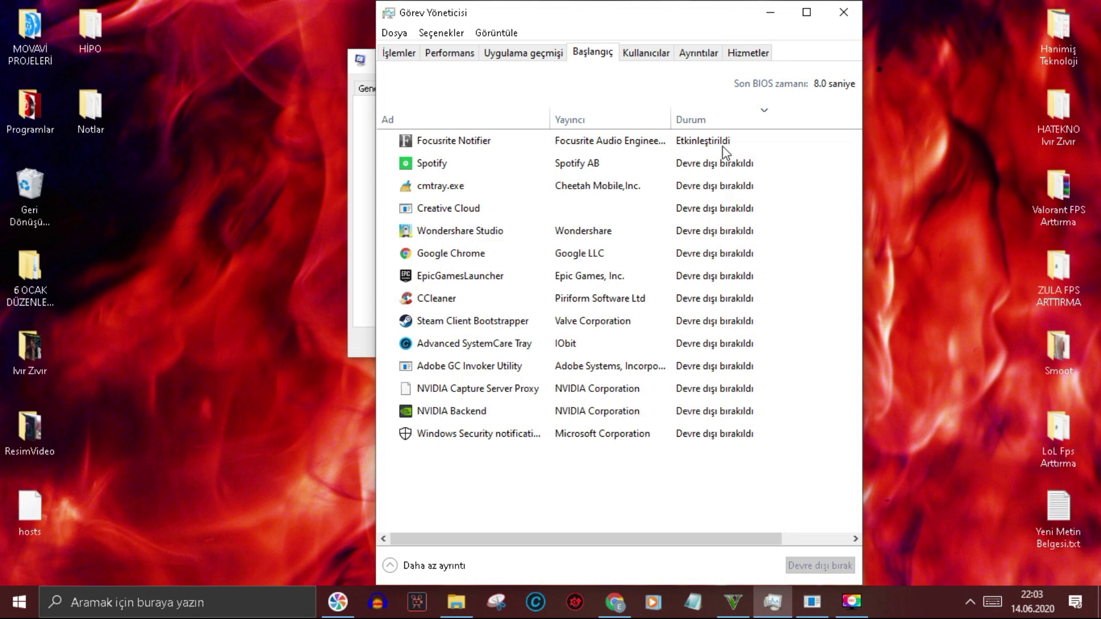
- Review startup entries such as Focusrite Notifier, Spotify, Google Chrome and EpicGamesLauncher for their enabled status, and close Task Manager
click(696, 137)
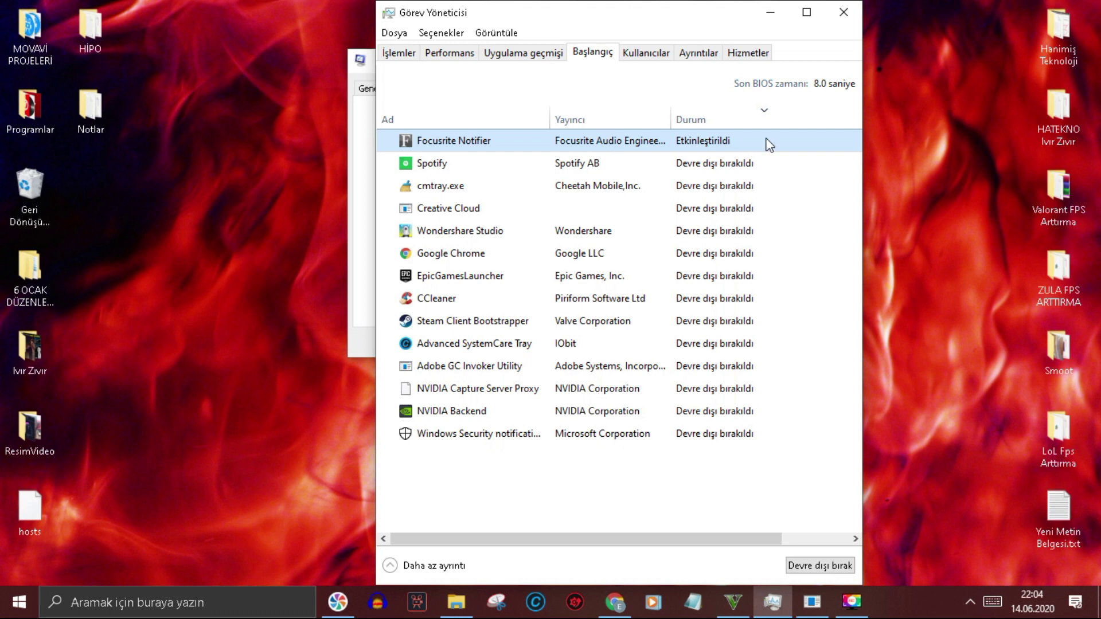
click(464, 163)
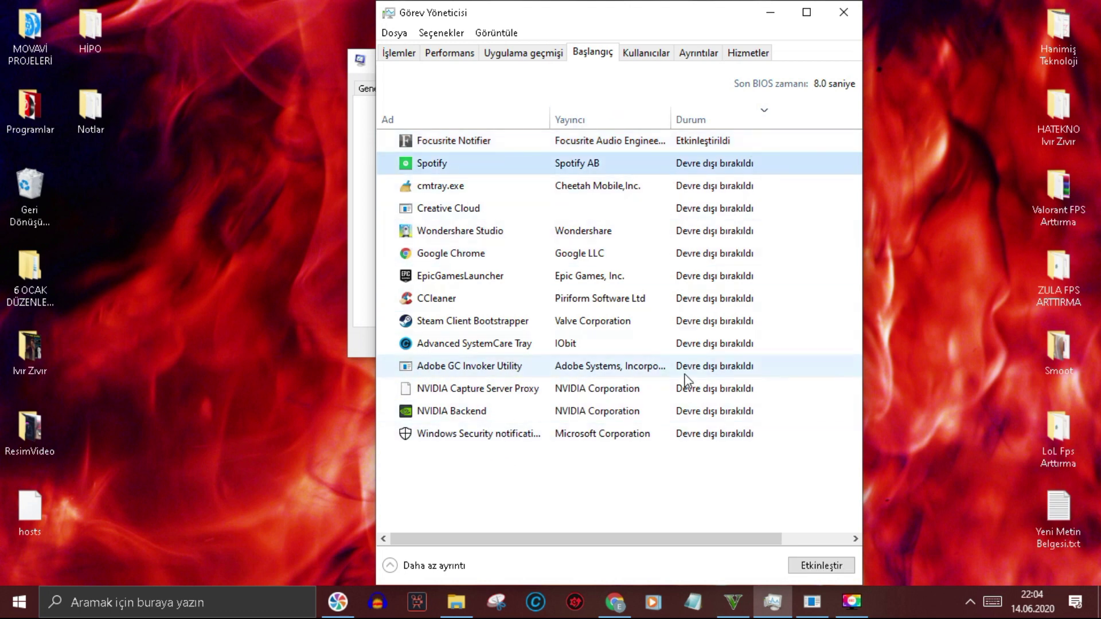
click(503, 258)
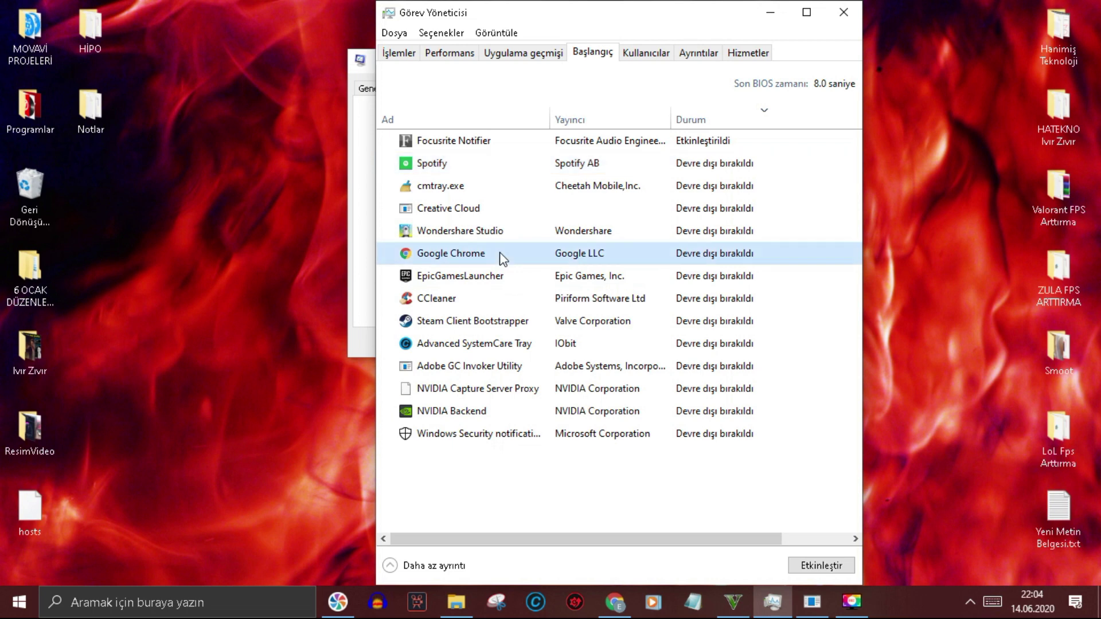
click(490, 282)
click(531, 255)
mouse_move(619, 611)
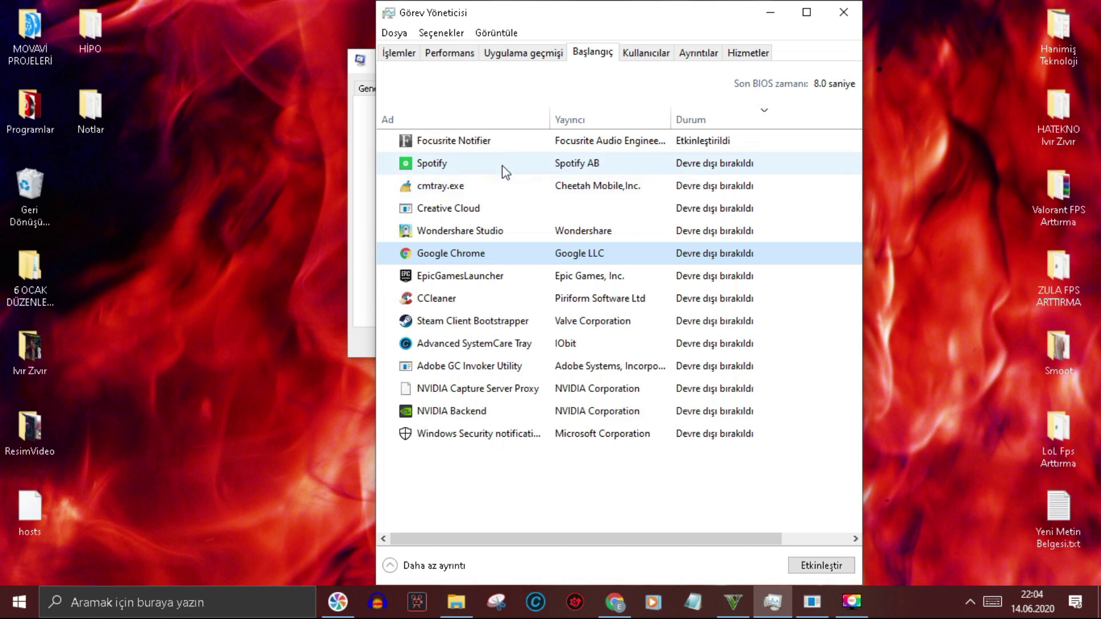
click(437, 165)
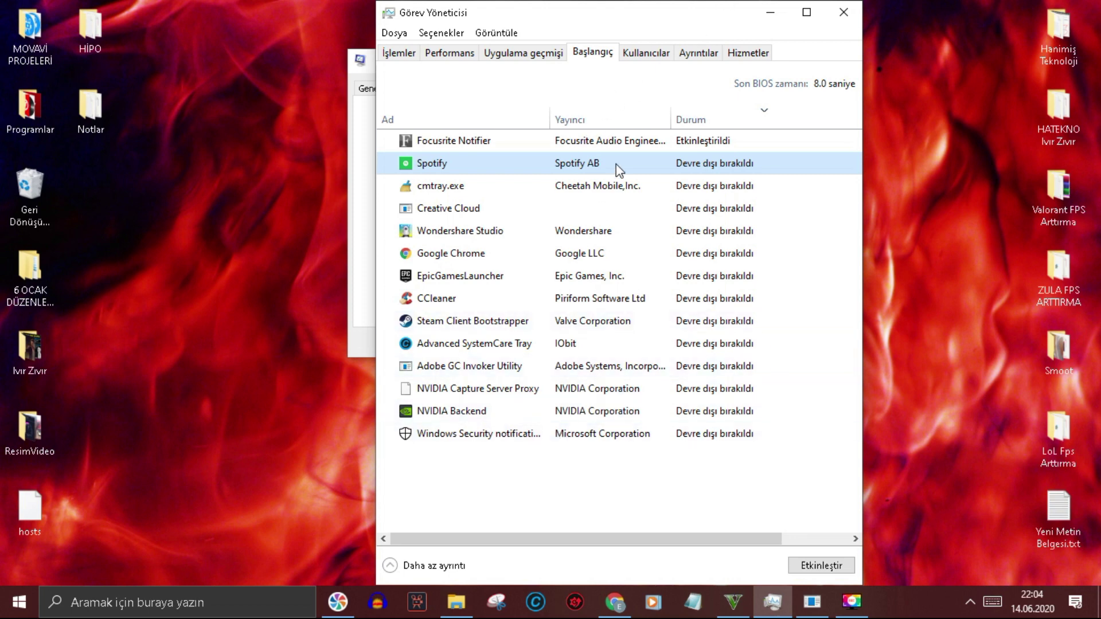
click(844, 12)
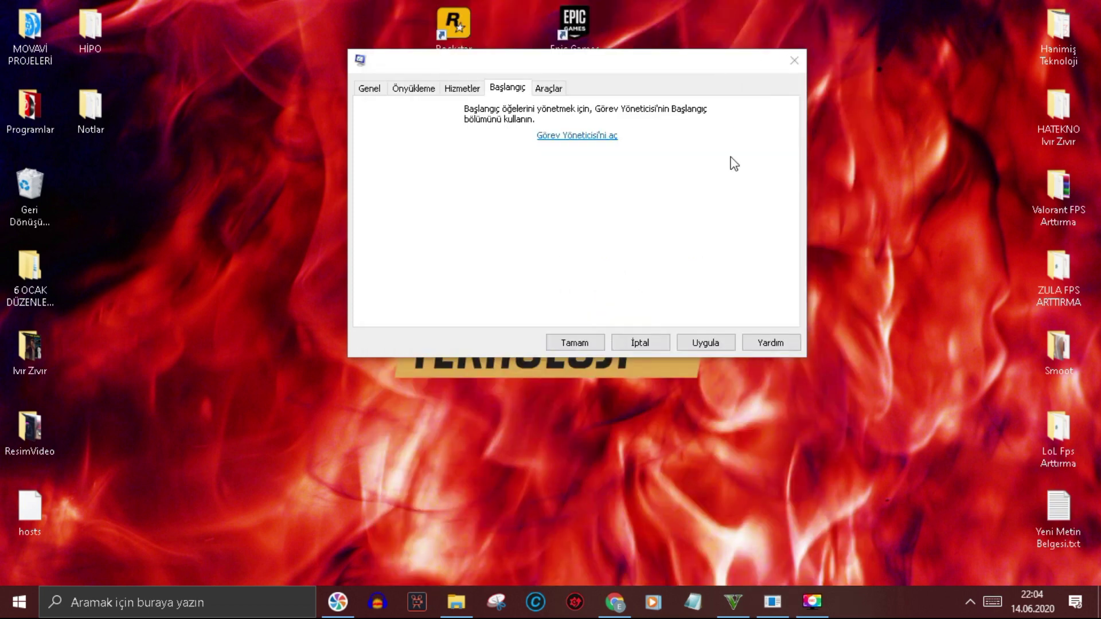
- Switch to Chrome and look through the open YouTube videos on PC, phone, internet and CSGO speed-ups, returning to the Hanimiş Teknoloji channel
click(630, 608)
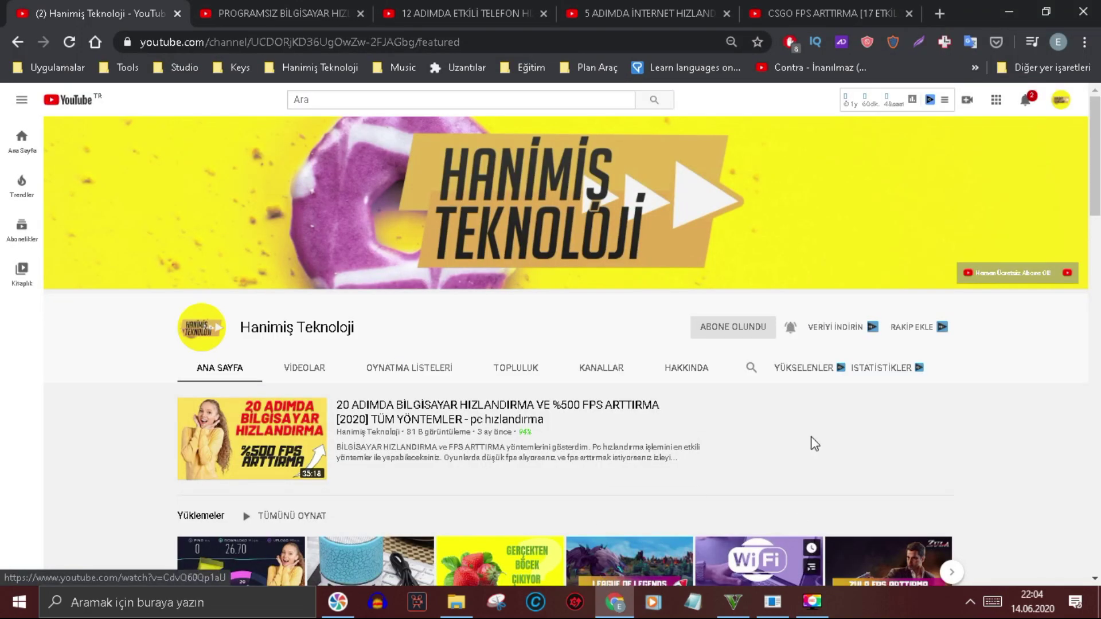
scroll(704, 373, down, 3)
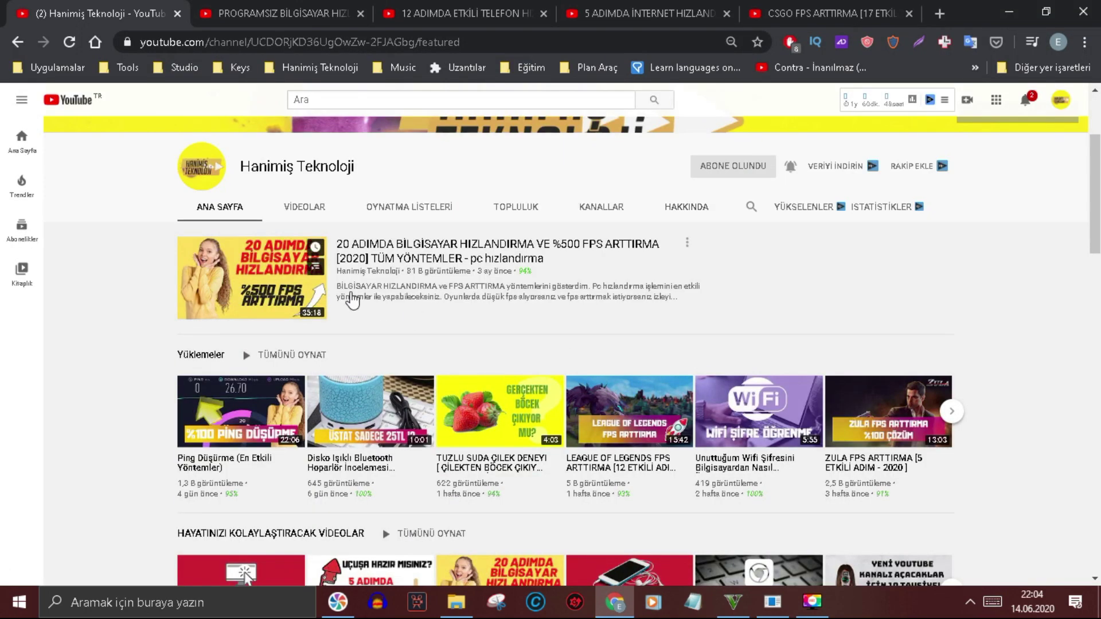
click(253, 11)
click(490, 3)
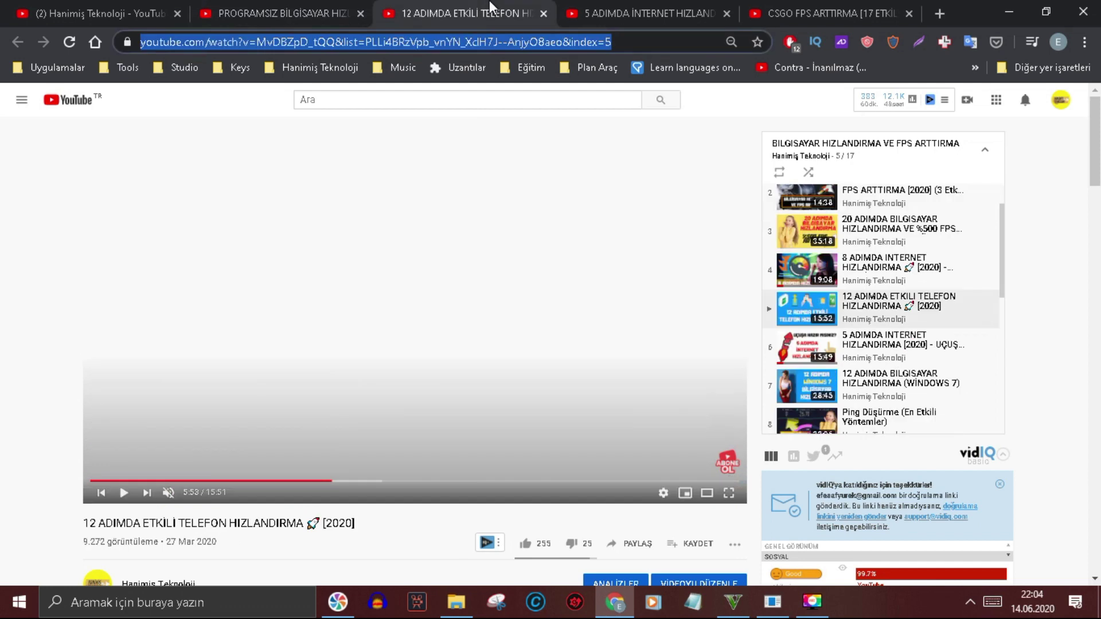
click(662, 7)
click(804, 13)
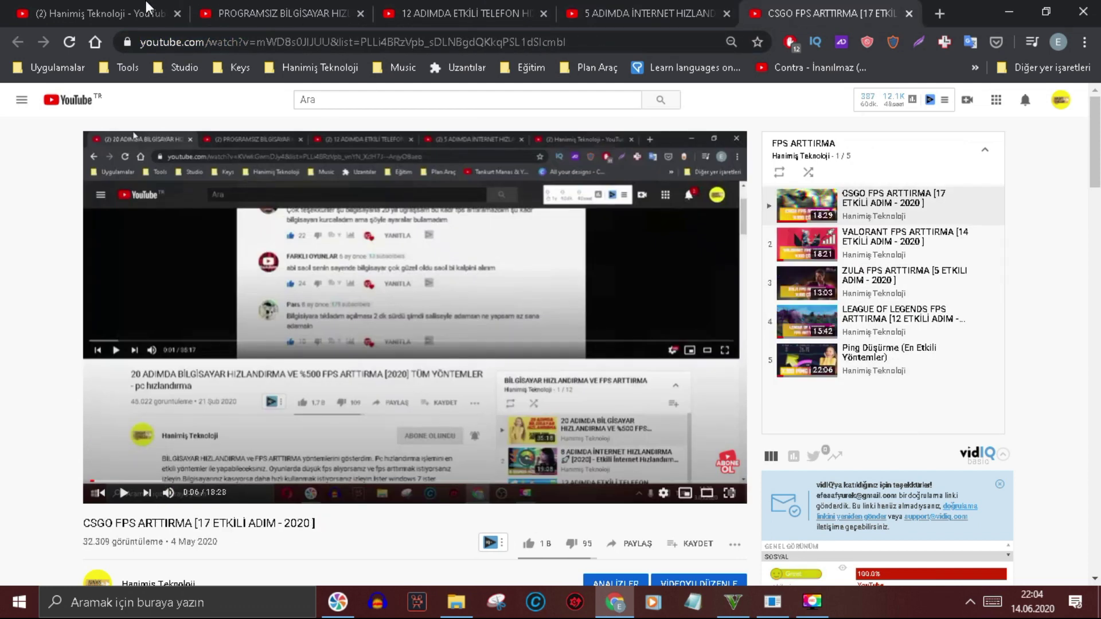
click(143, 3)
scroll(574, 333, up, 3)
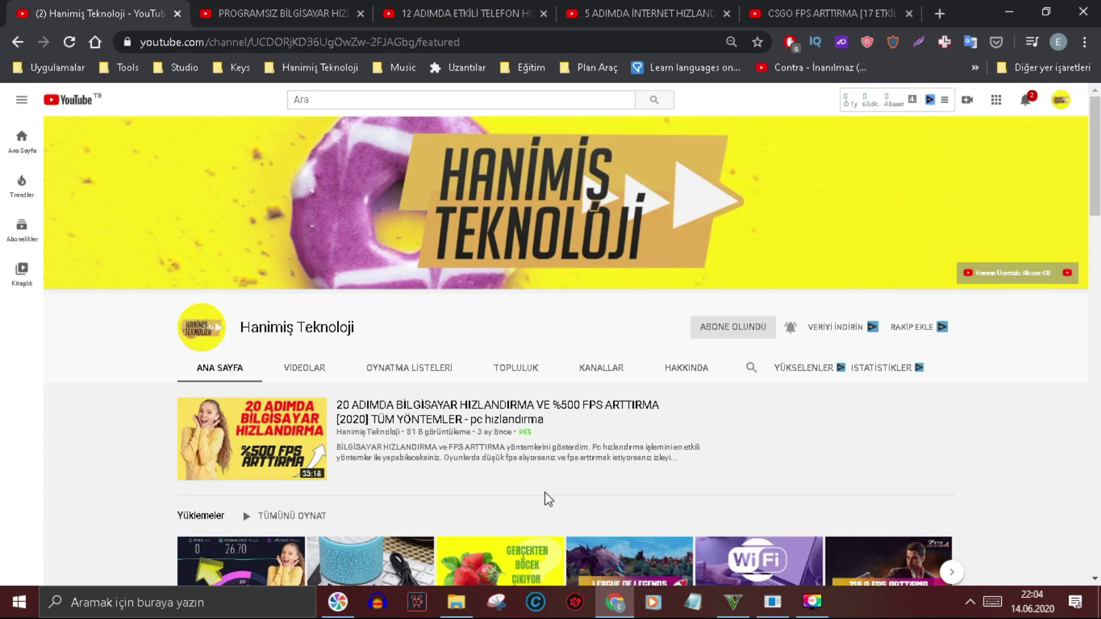
- Browse the Hanimiş Teknoloji channel home page, examining its uploads, playlists and popular videos
scroll(549, 498, down, 5)
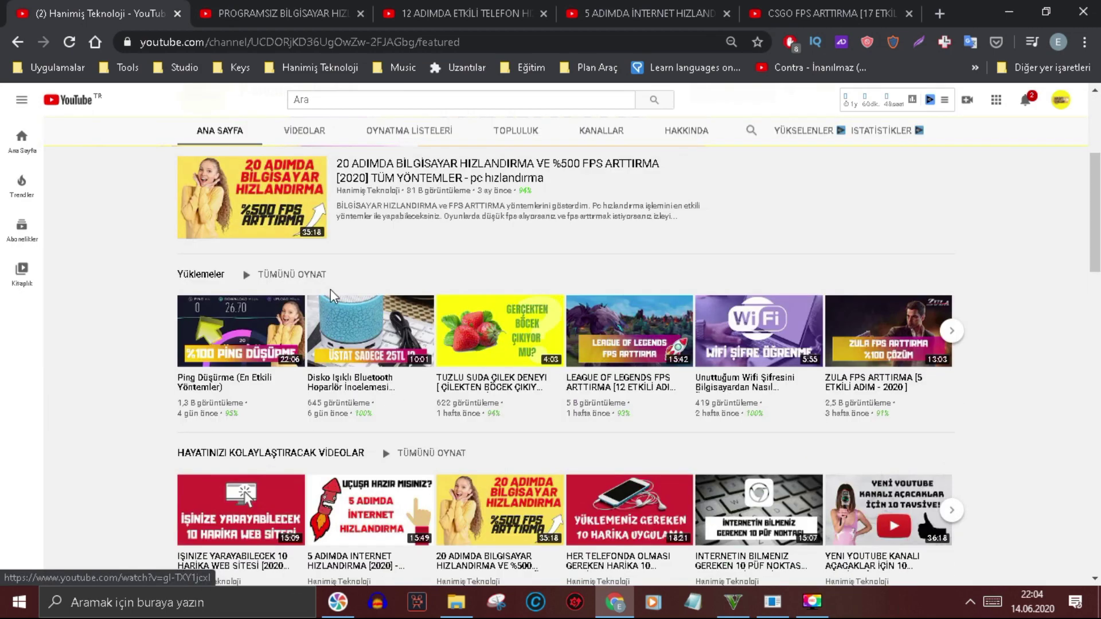
scroll(326, 293, up, 5)
scroll(419, 457, down, 5)
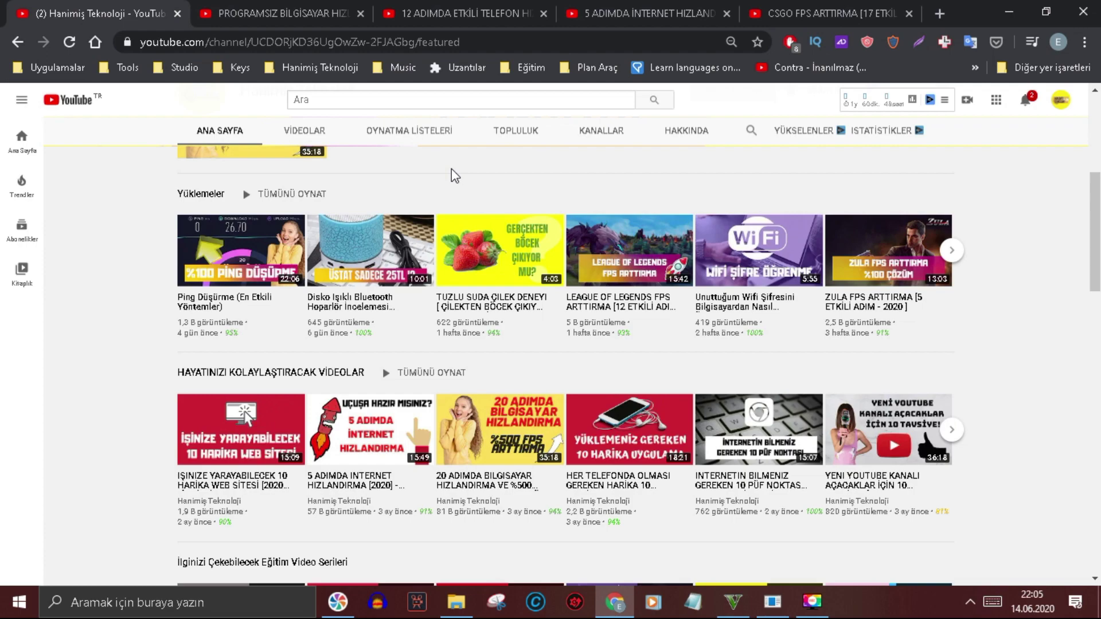
scroll(452, 169, down, 5)
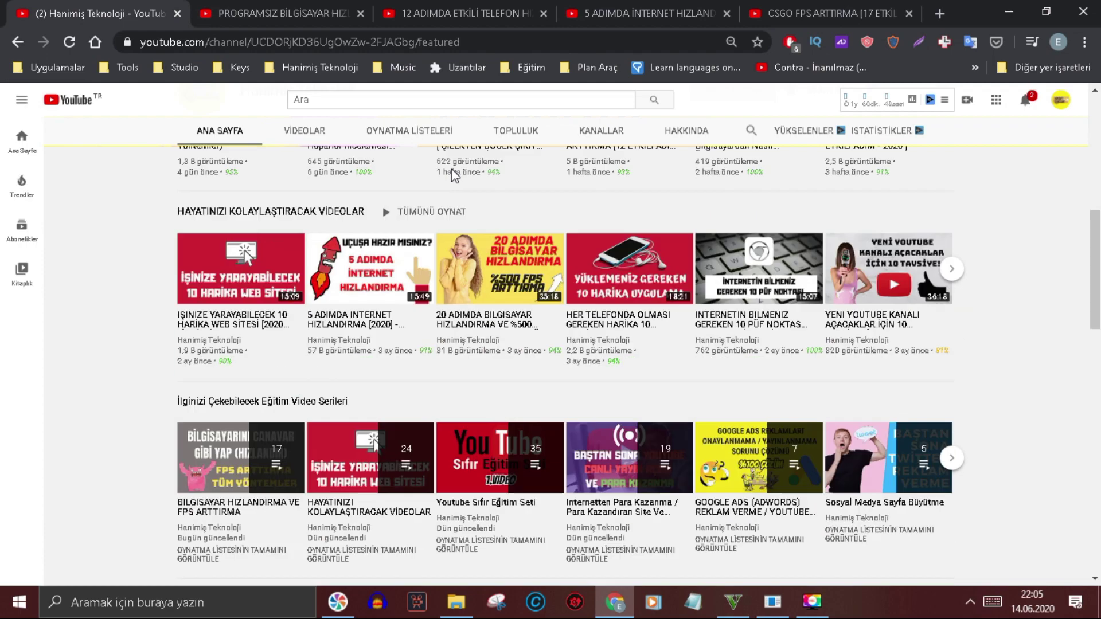
scroll(452, 168, up, 3)
scroll(533, 331, down, 6)
scroll(534, 331, down, 12)
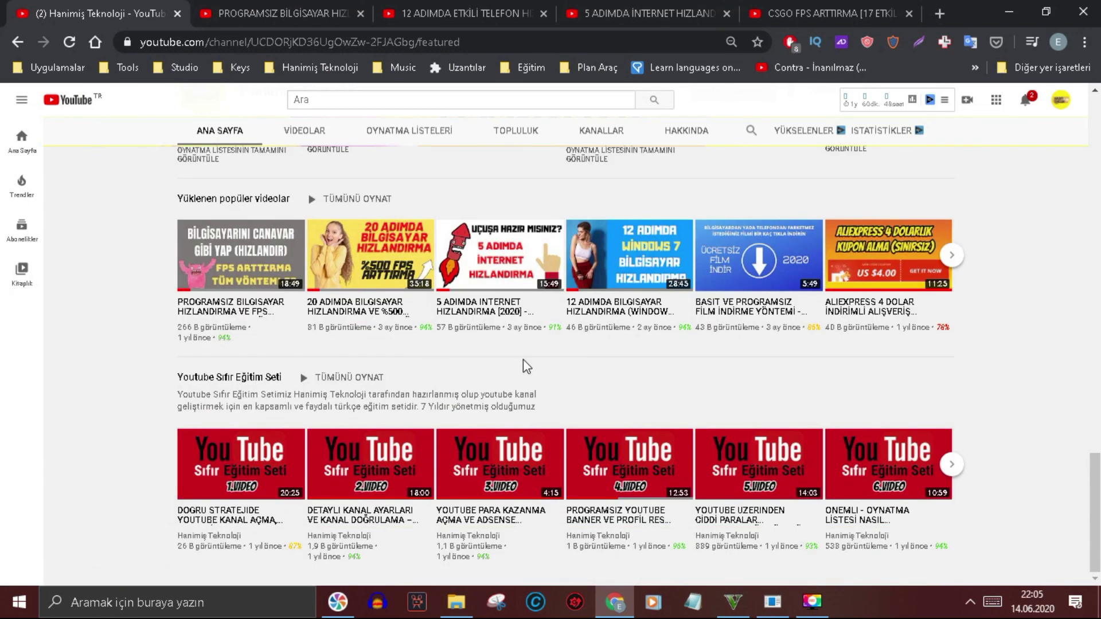
scroll(524, 362, up, 4)
scroll(375, 397, up, 3)
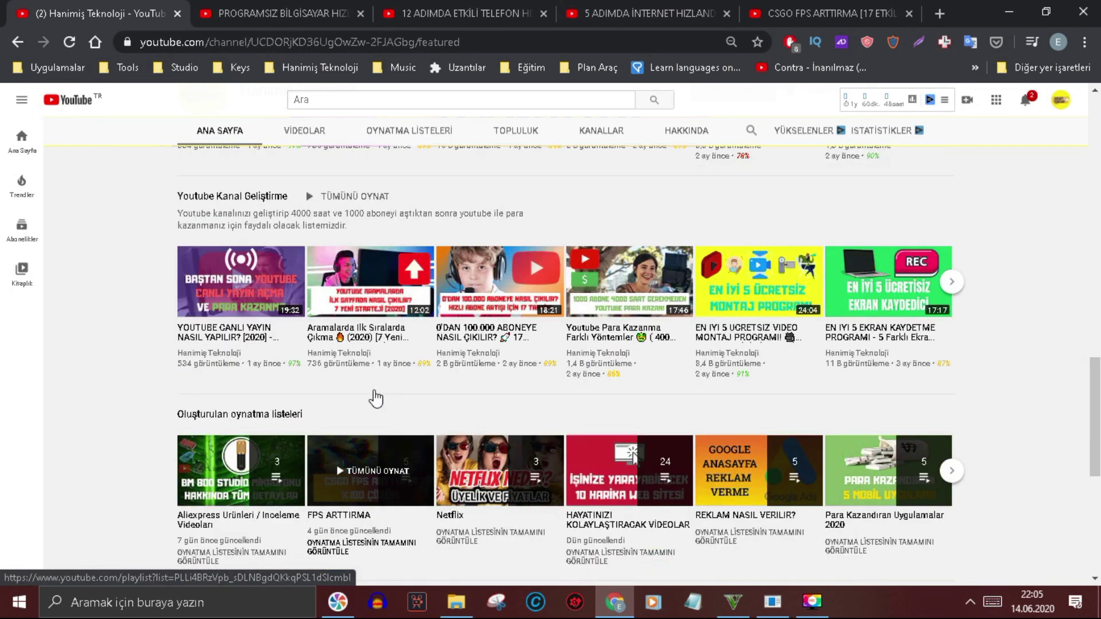
scroll(270, 427, down, 4)
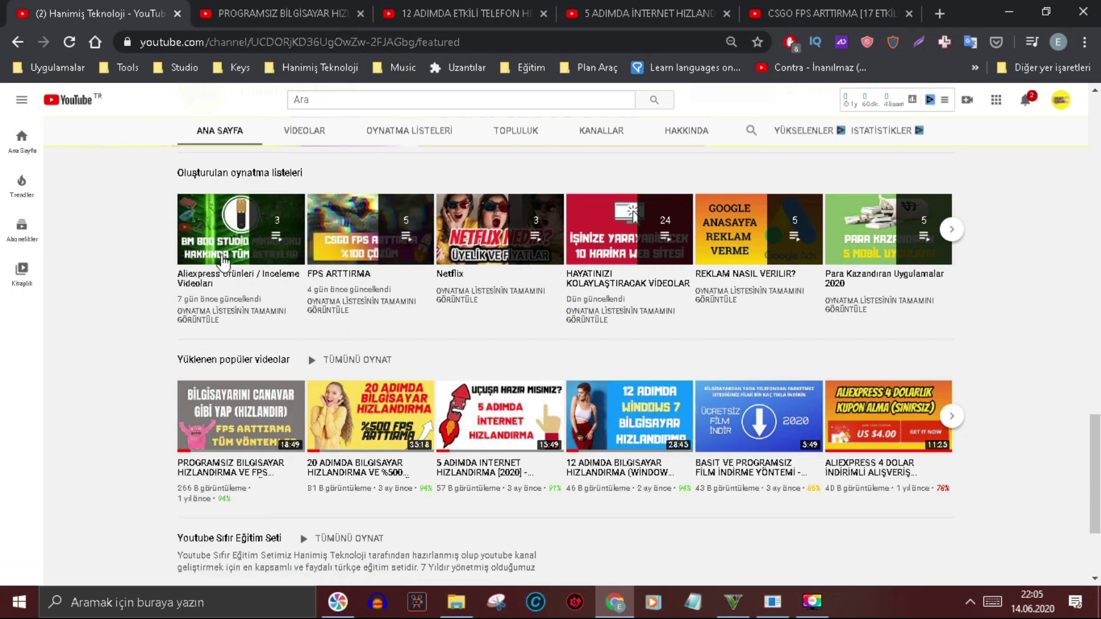
scroll(388, 322, down, 3)
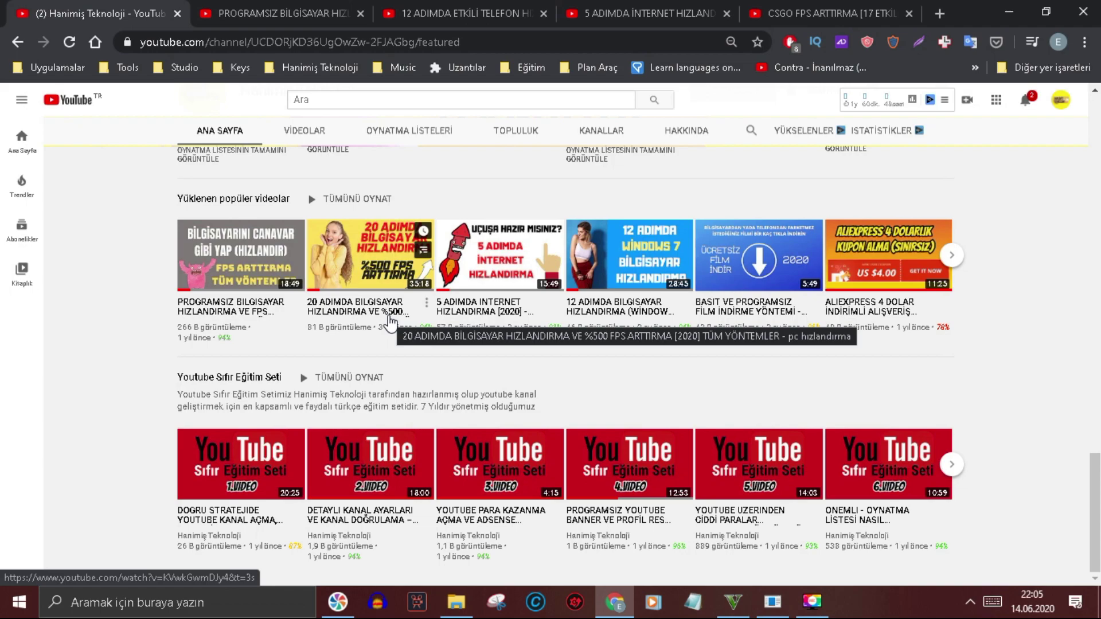
scroll(295, 378, up, 15)
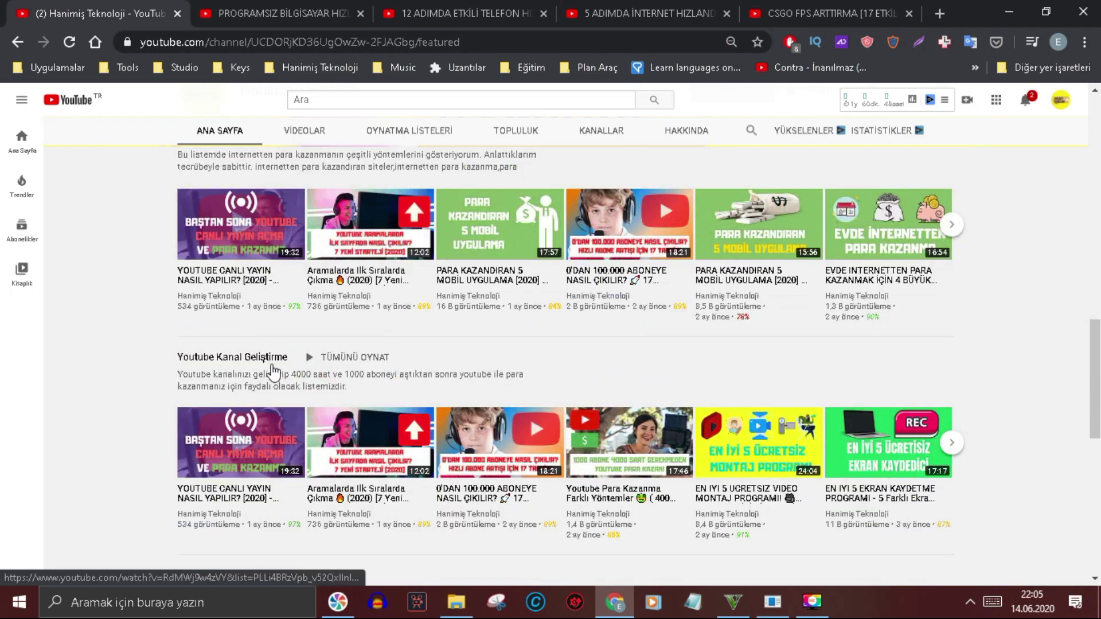
scroll(295, 379, up, 10)
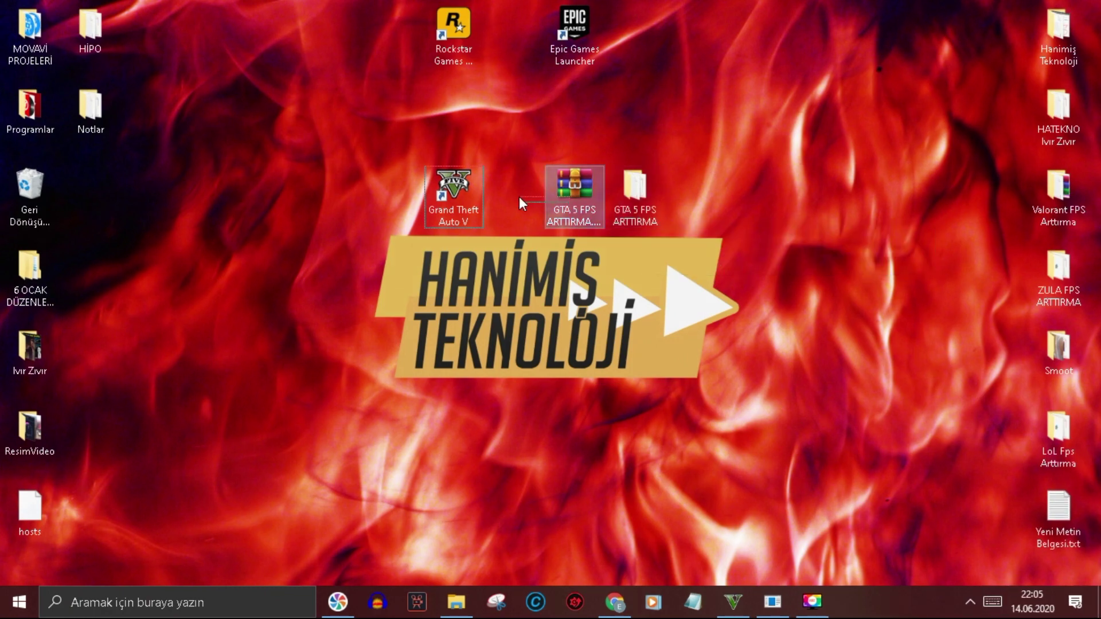
- Open the extracted GTA 5 FPS ARTTIRMA folder on the desktop, look over all its files and minimize it
click(565, 214)
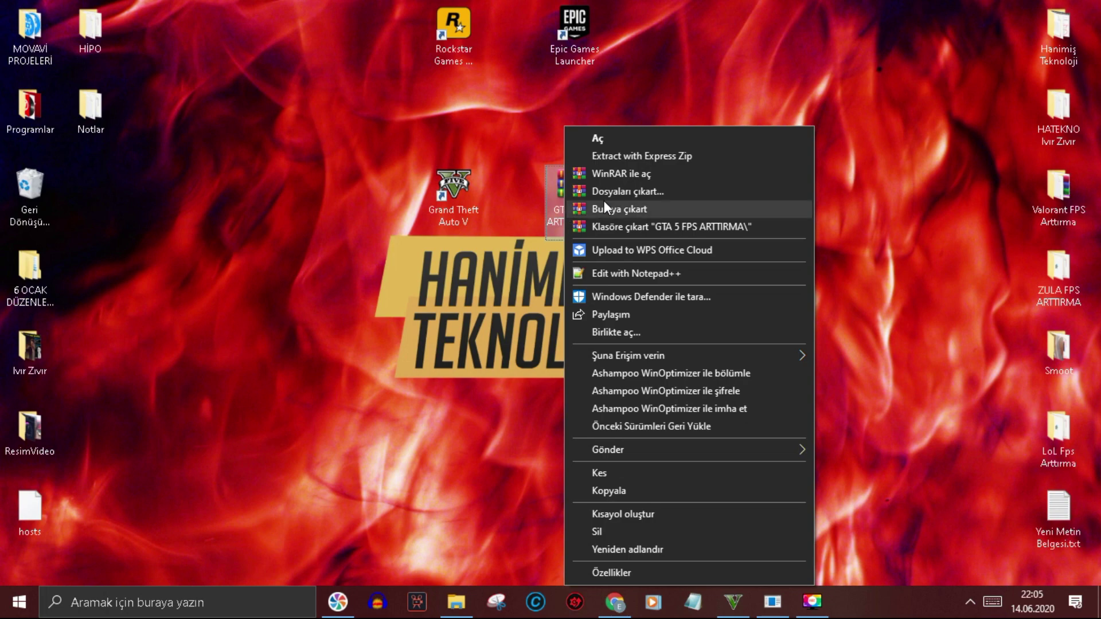
click(573, 226)
double_click(637, 191)
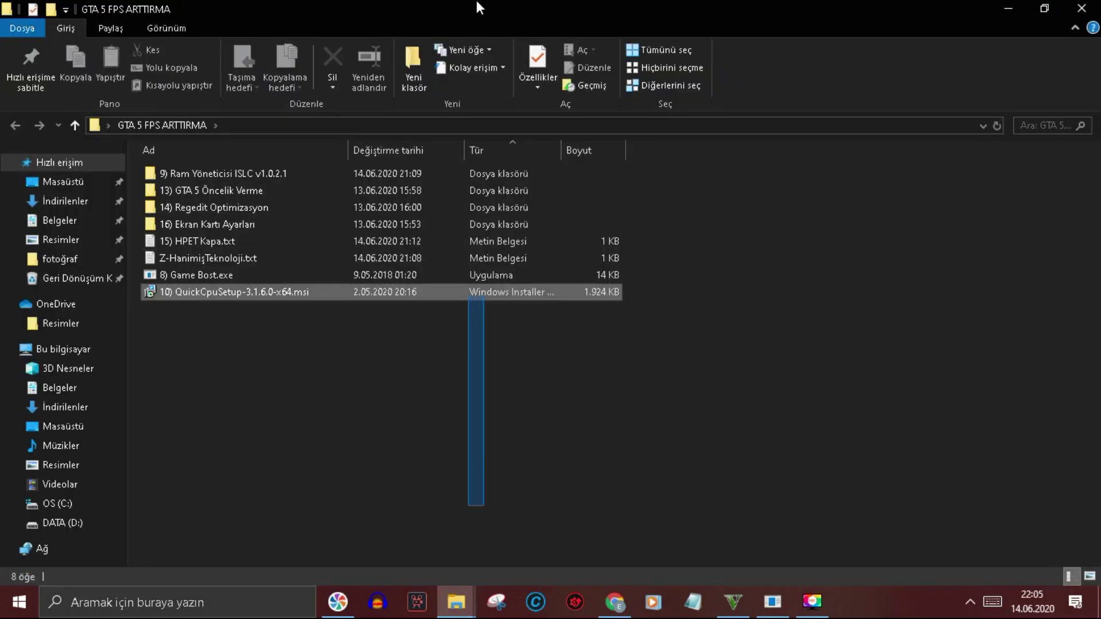
key(ctrl+a)
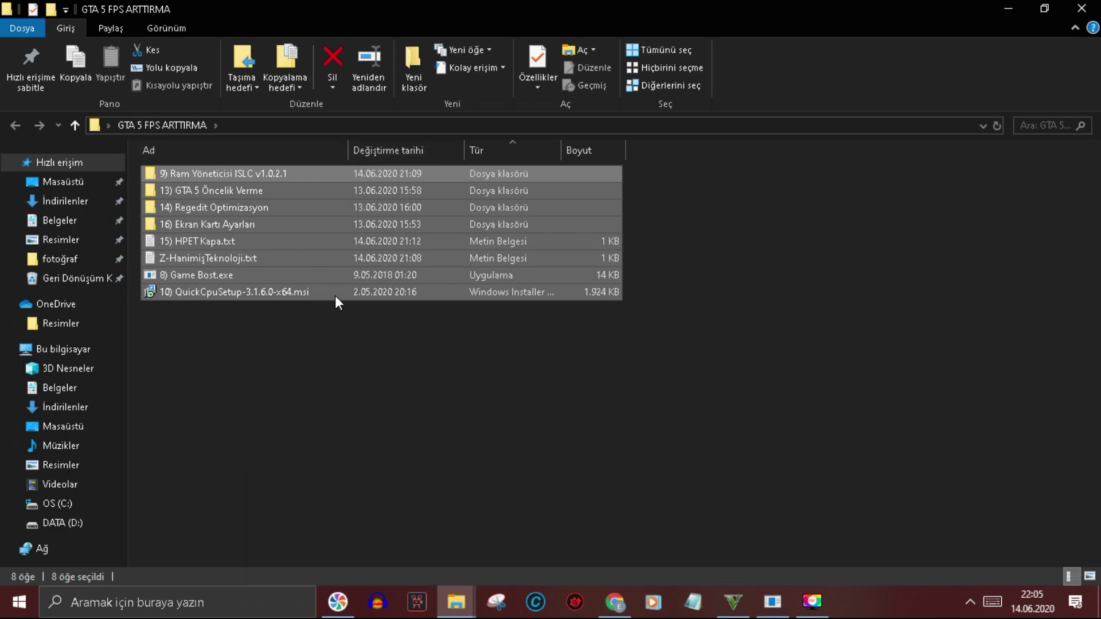
click(1005, 8)
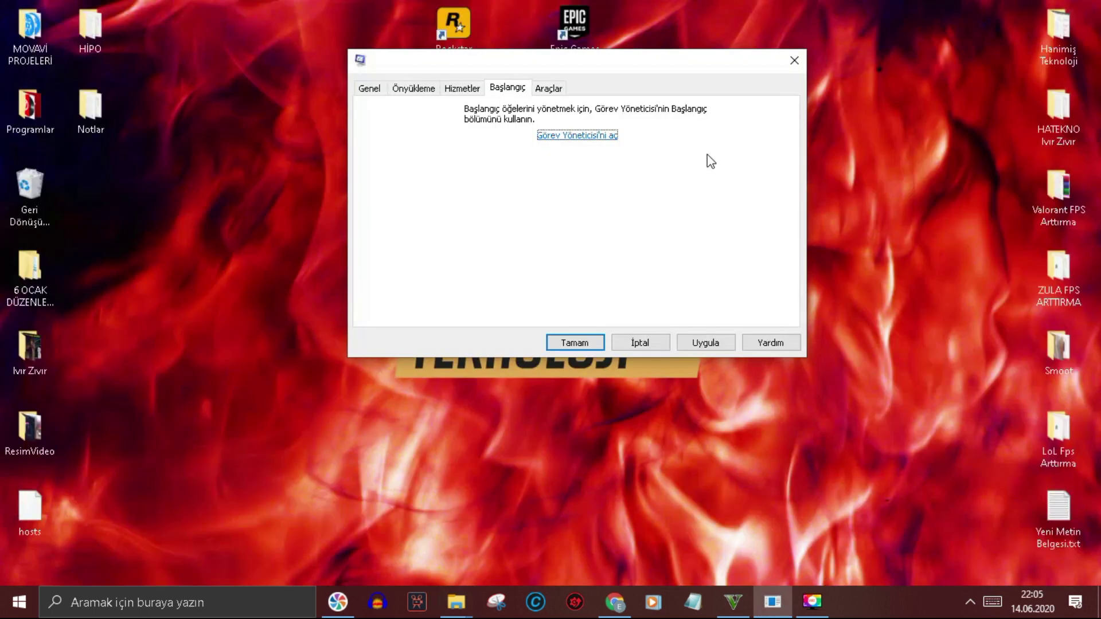
- Close the System Configuration window and bring back the GTA 5 FPS ARTTIRMA folder
click(797, 61)
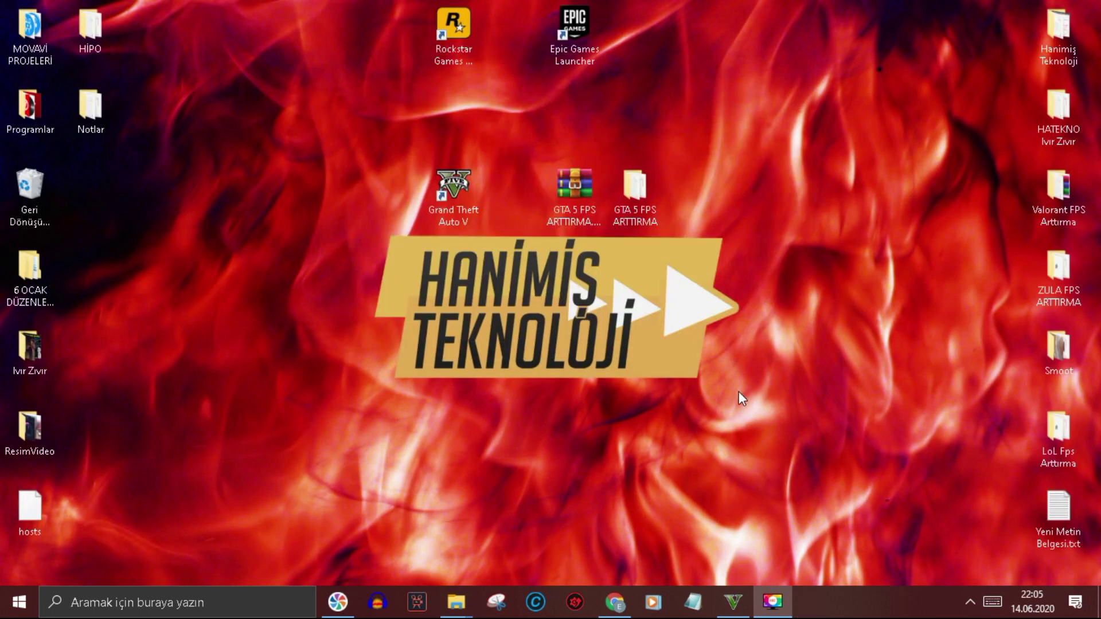
mouse_move(456, 602)
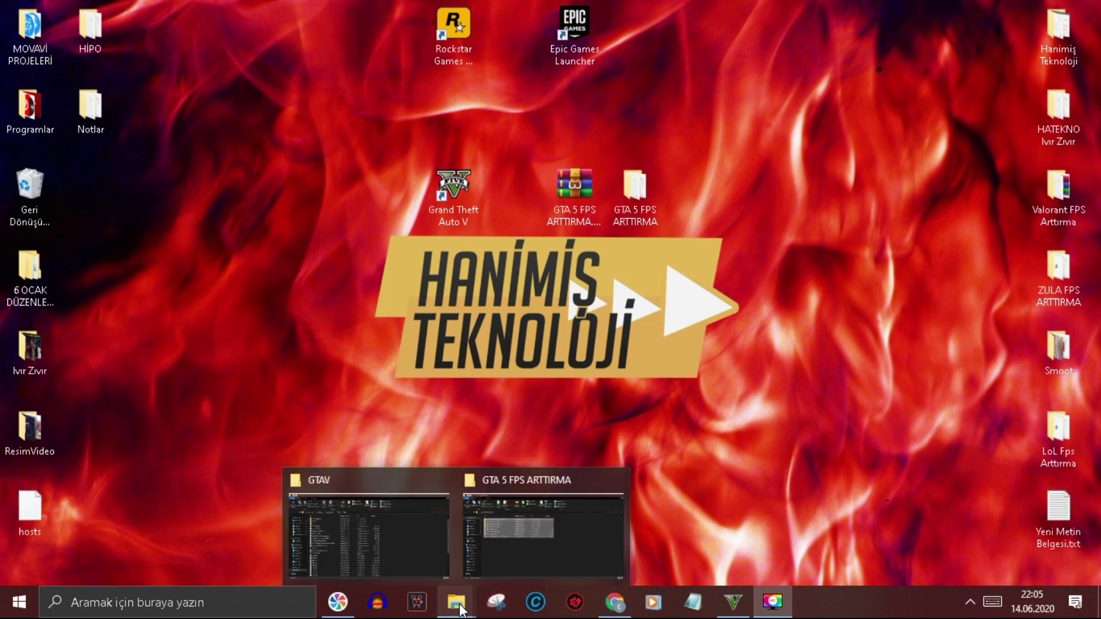
click(495, 541)
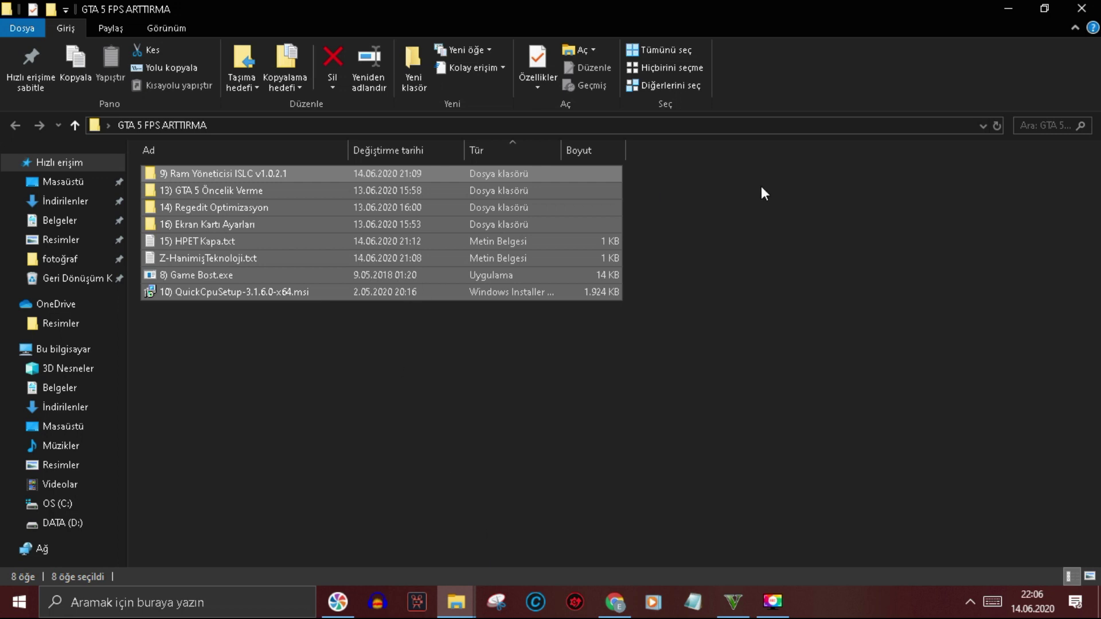
- Run 8) Game Bost.exe from the GTA 5 FPS ARTTIRMA folder
click(220, 344)
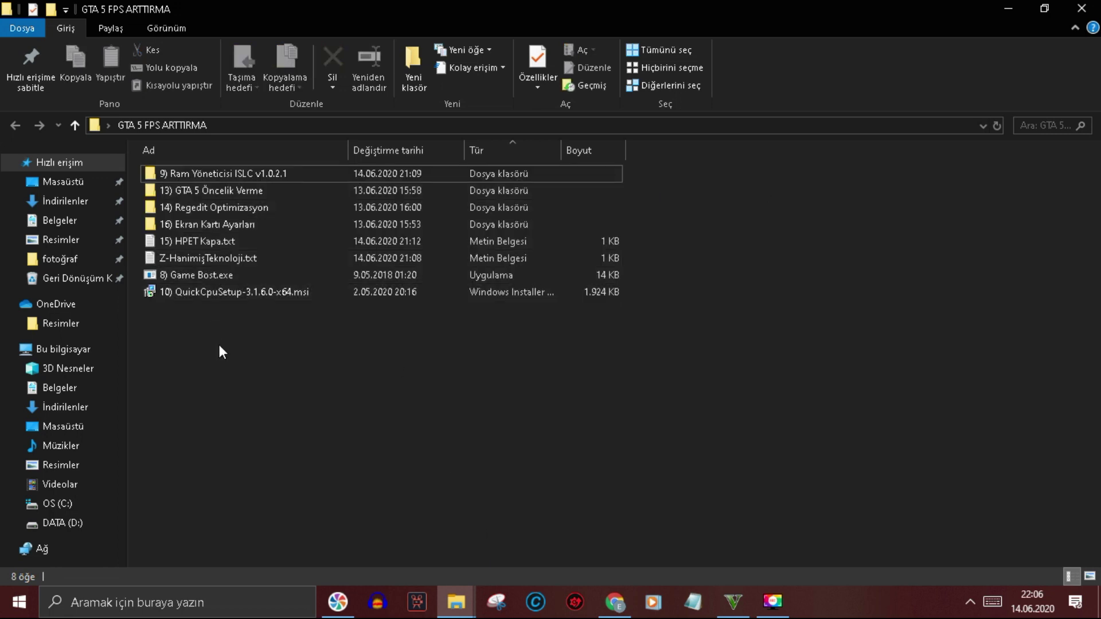
click(179, 276)
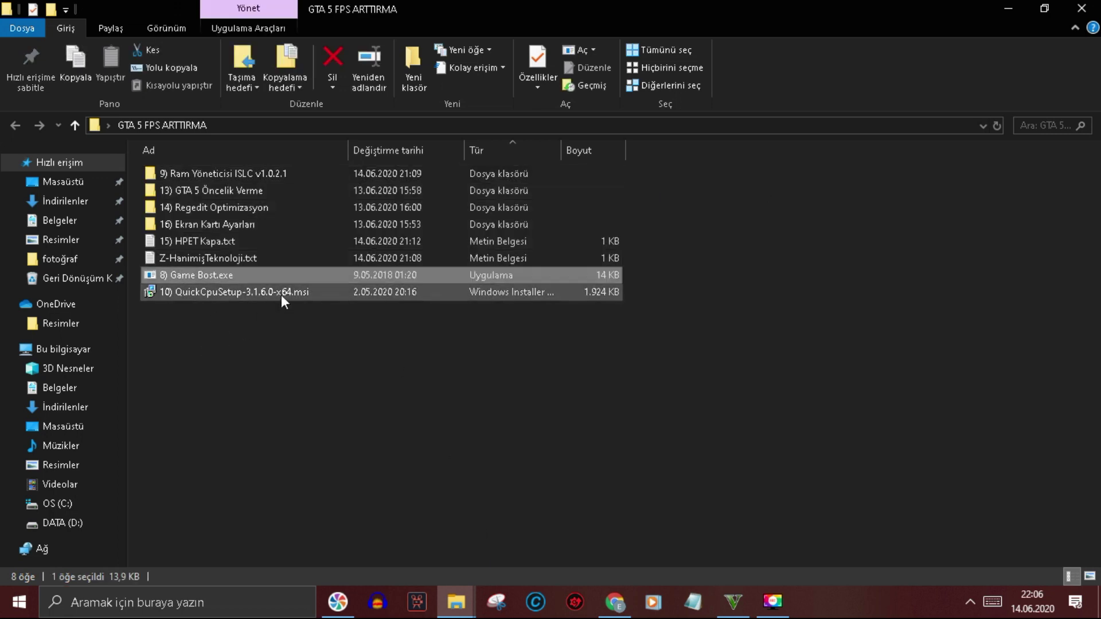
double_click(211, 274)
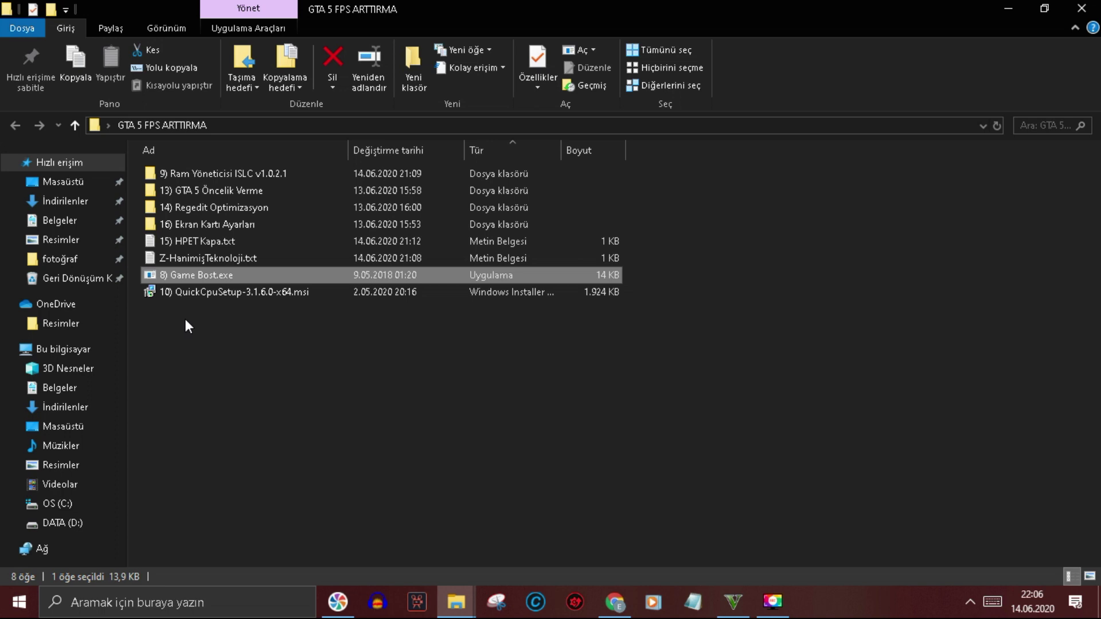
click(452, 496)
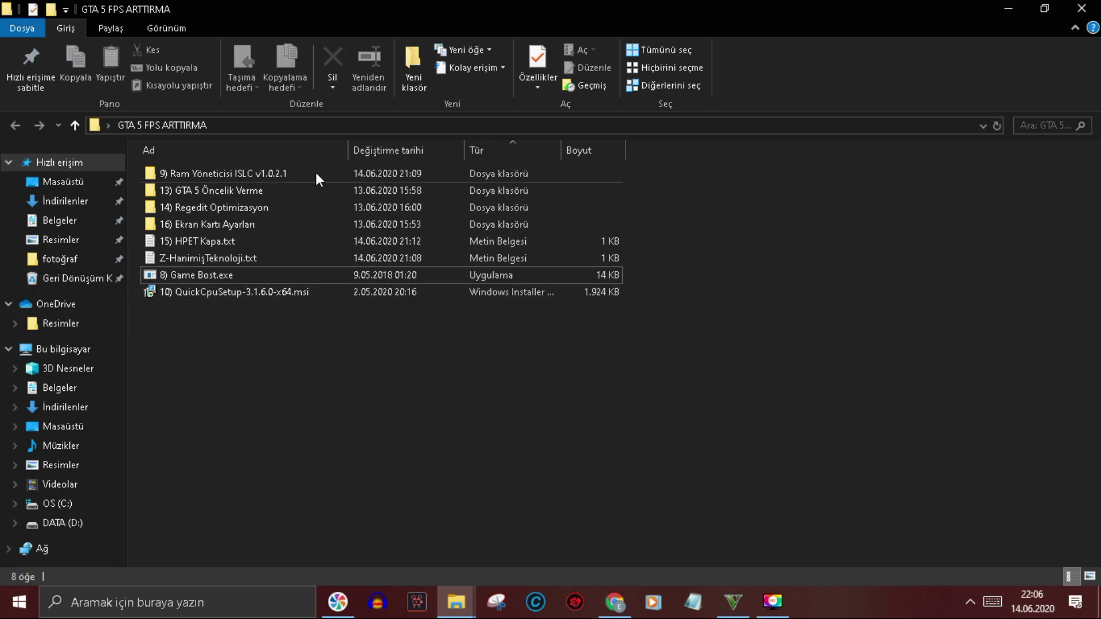
- Open the 9) Ram Yöneticisi ISLC v1.0.2.1 folder, run Intelligent standby list cleaner ISLC.exe and show its window
click(180, 174)
double_click(183, 173)
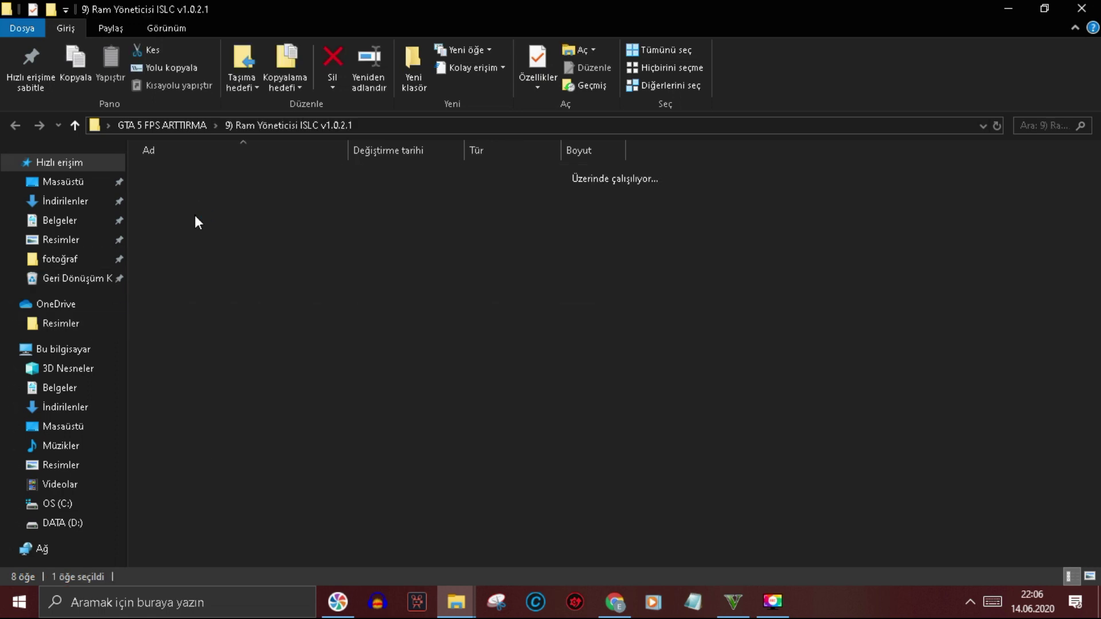
click(201, 174)
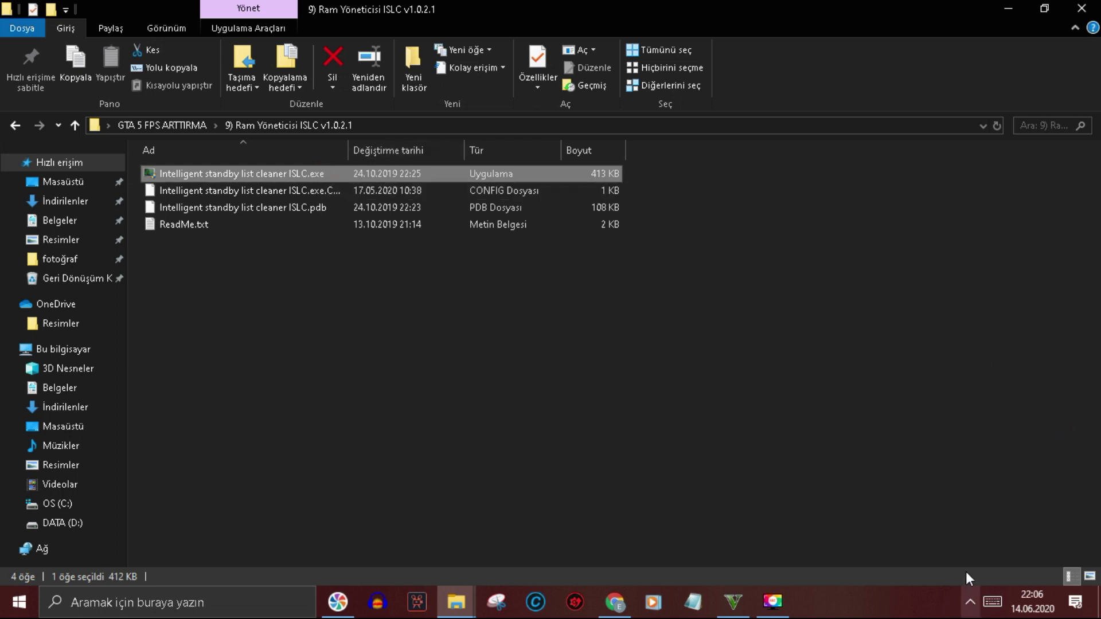
click(967, 611)
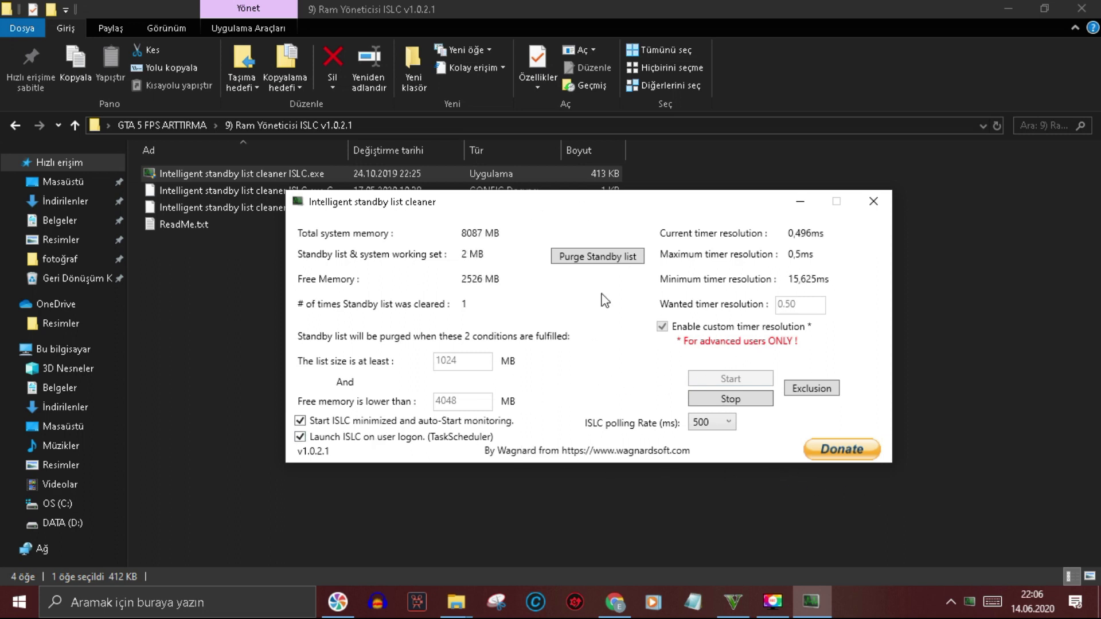
- Stop the standby list monitoring and set the free memory threshold for purging to 4020 MB
click(728, 398)
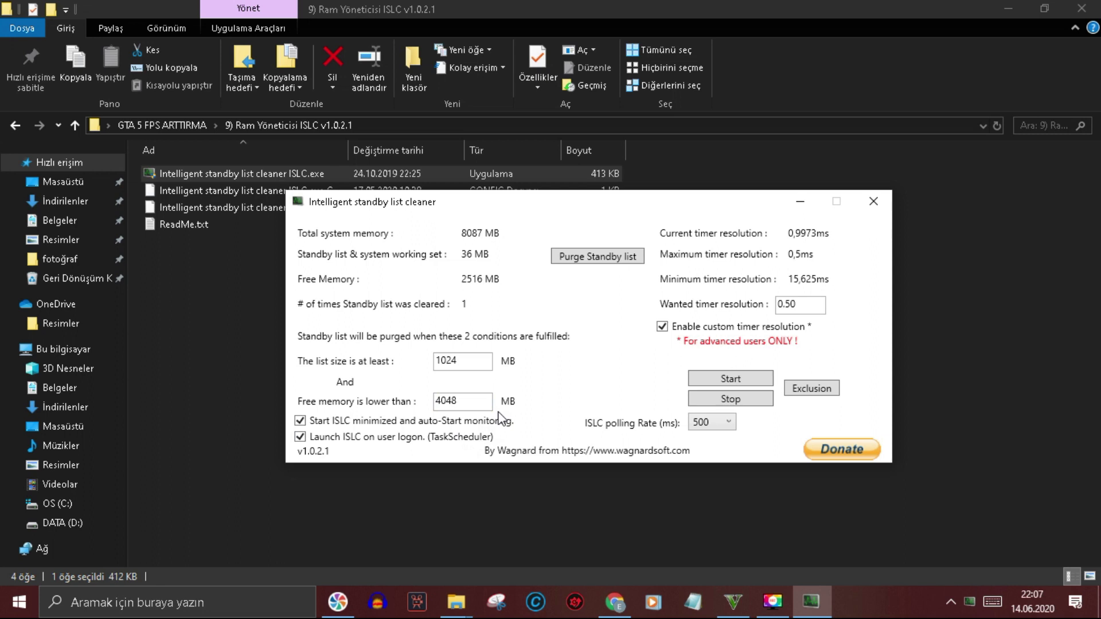
key(Tab)
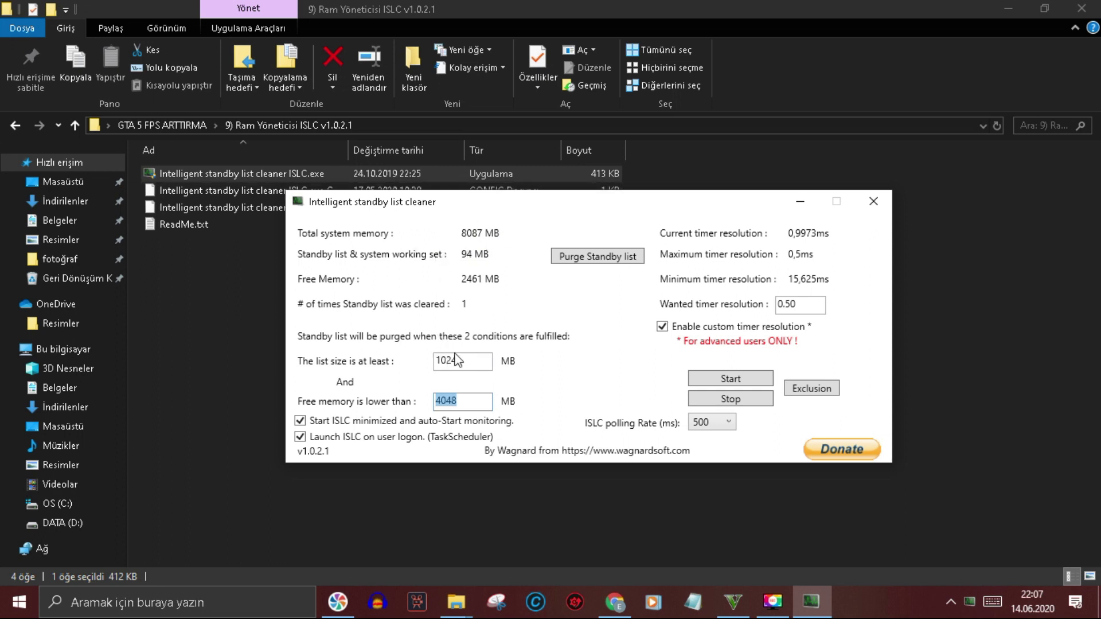
double_click(466, 401)
text(400)
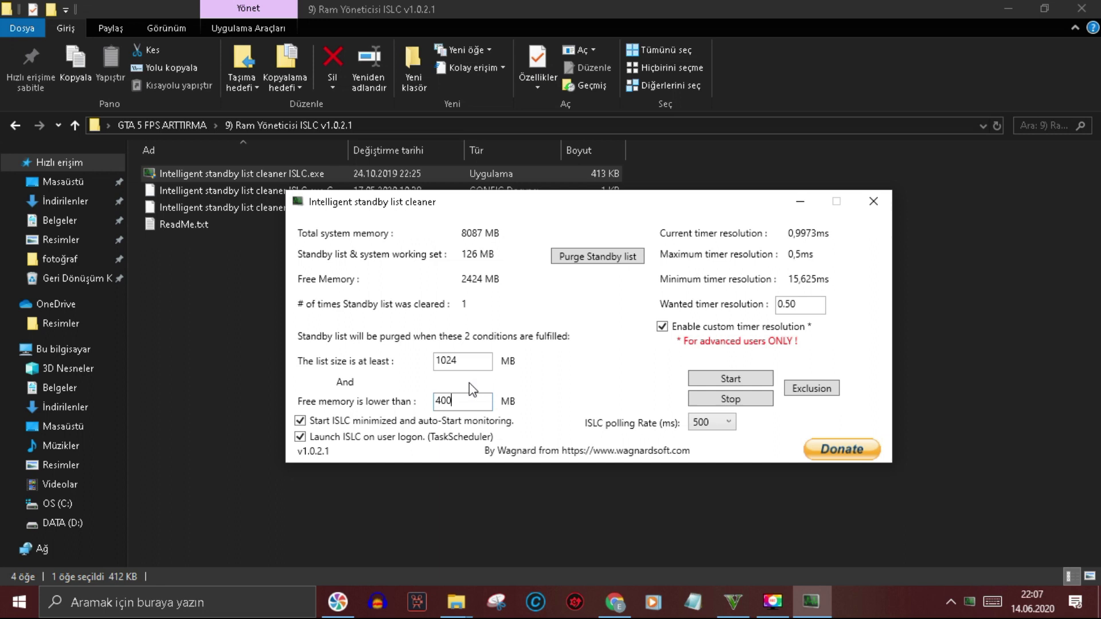
text(0)
key(BackSpace)
key(BackSpace)
text(50)
text(20)
- Set the wanted timer resolution to 0.50 and start the standby list monitoring
double_click(815, 307)
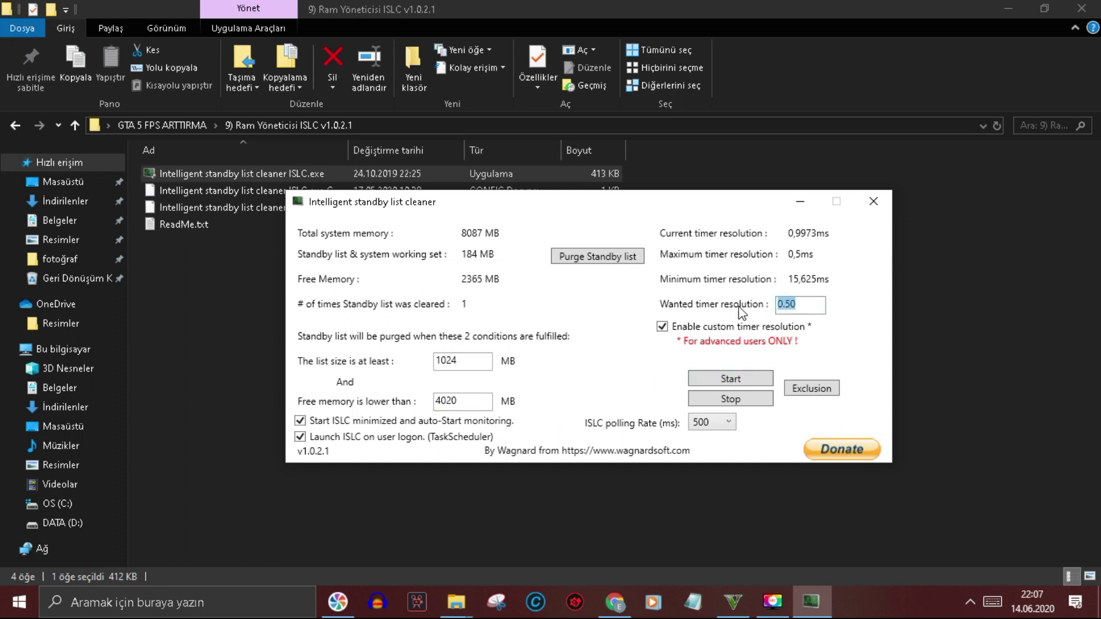
text(0,50)
click(786, 312)
key(BackSpace)
text(.)
click(747, 376)
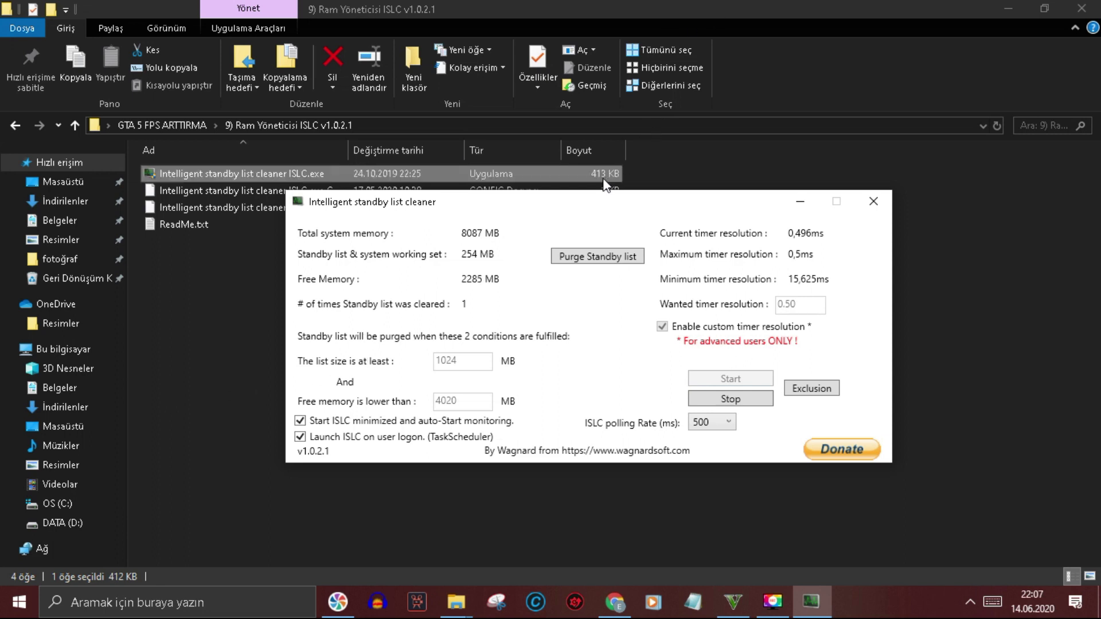
- Move the Intelligent standby list cleaner window aside, minimize it and return to the GTA 5 FPS ARTTIRMA folder
drag(556, 202, 671, 198)
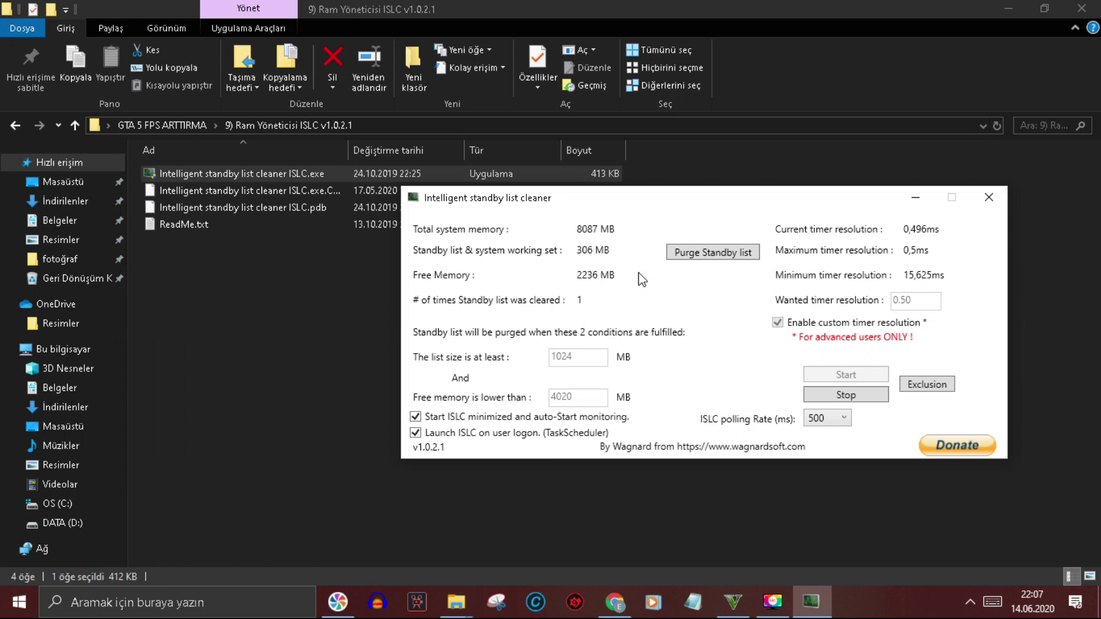
drag(537, 198, 470, 227)
drag(543, 224, 448, 260)
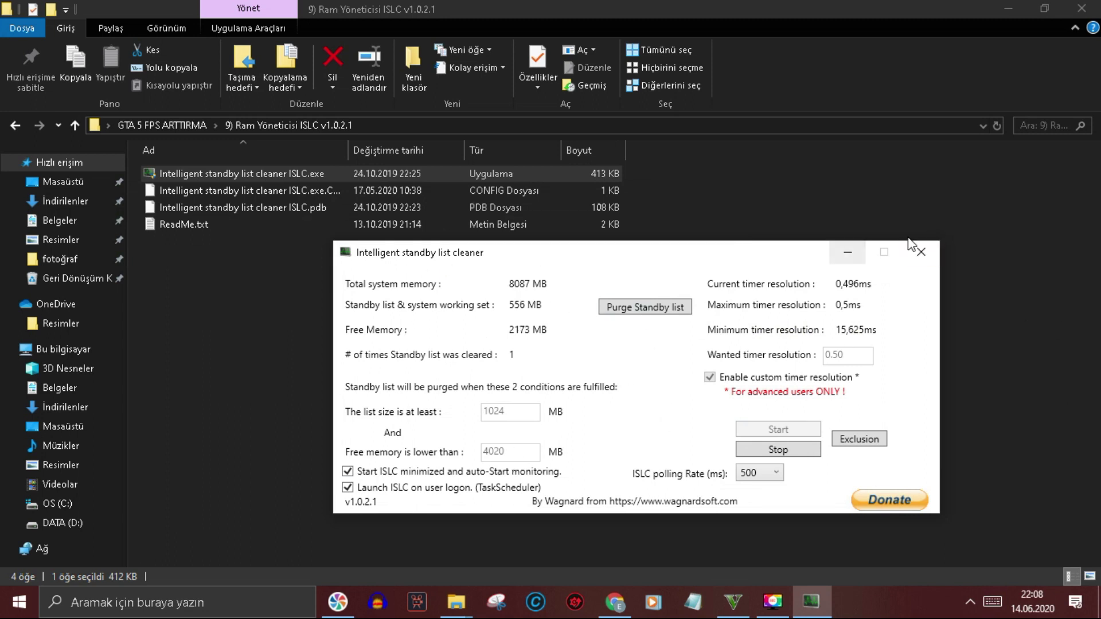
click(847, 257)
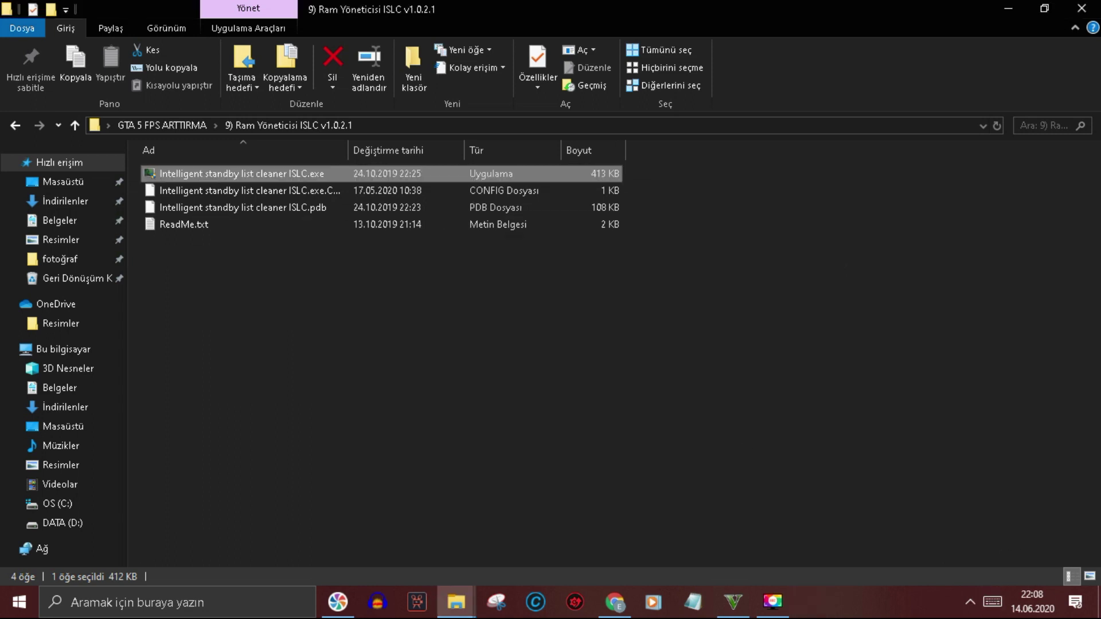
key(BackSpace)
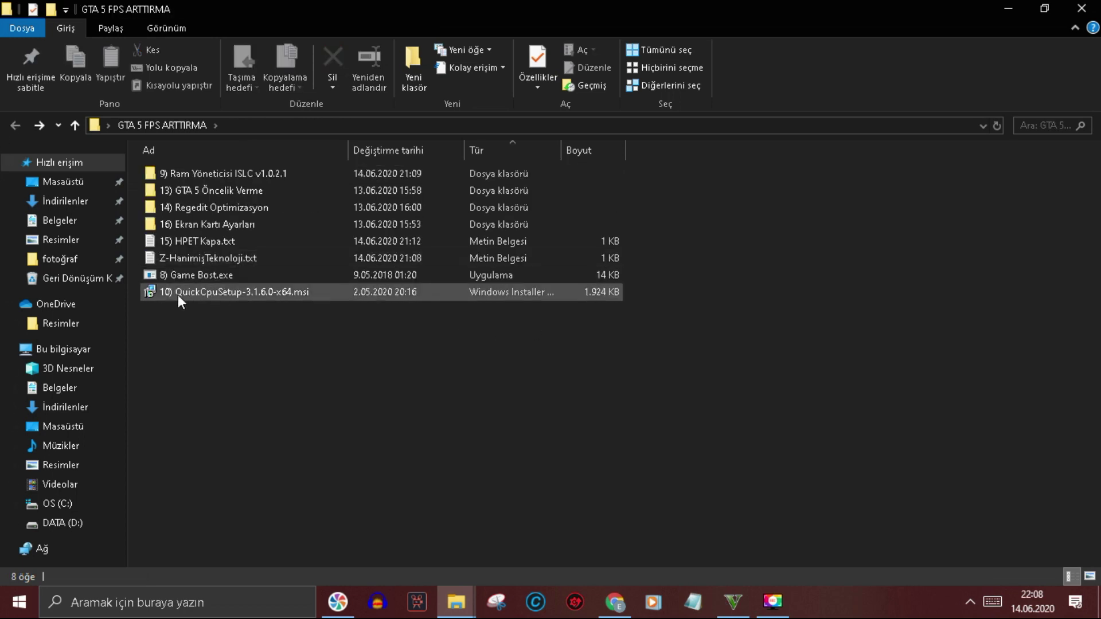
- Go through the Quick CPU x64 setup up to the destination folder, accepting the license, and cancel the installation
click(168, 292)
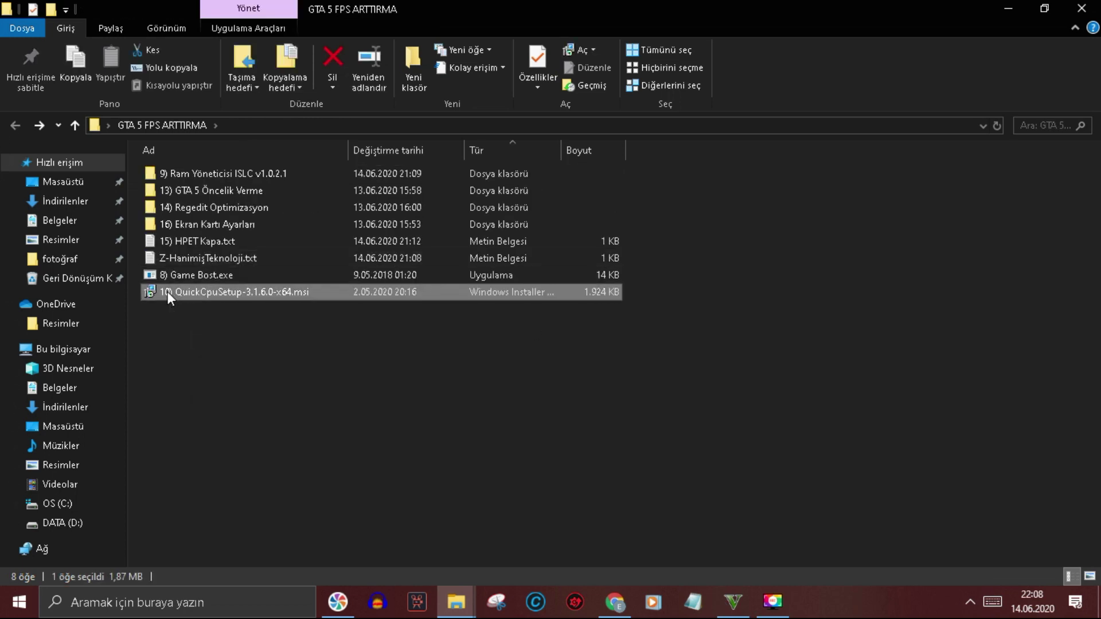
double_click(224, 293)
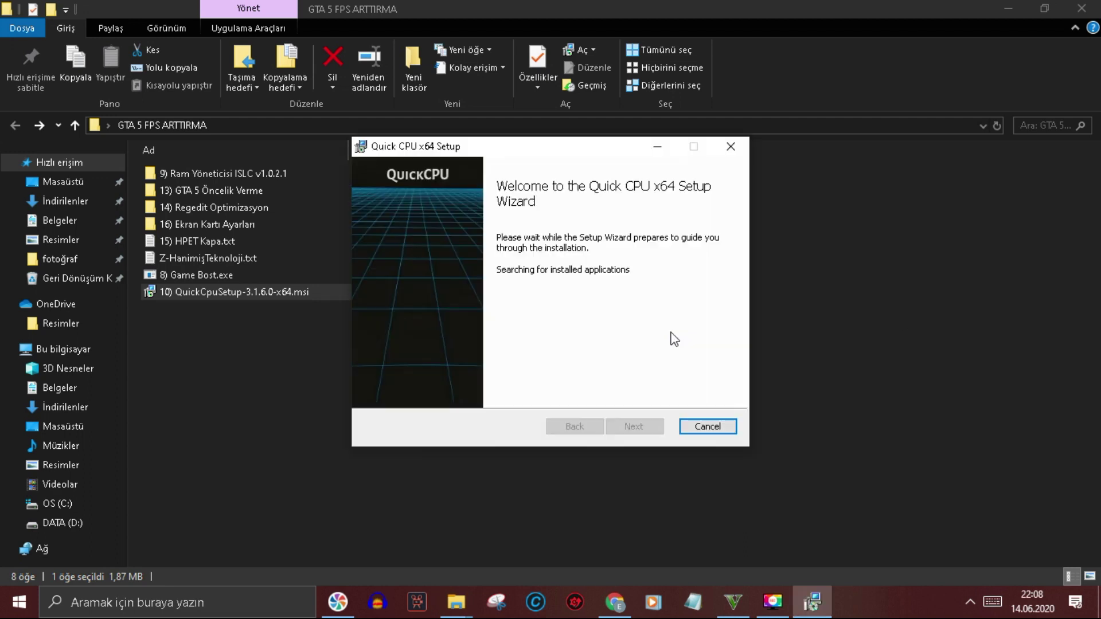
click(646, 433)
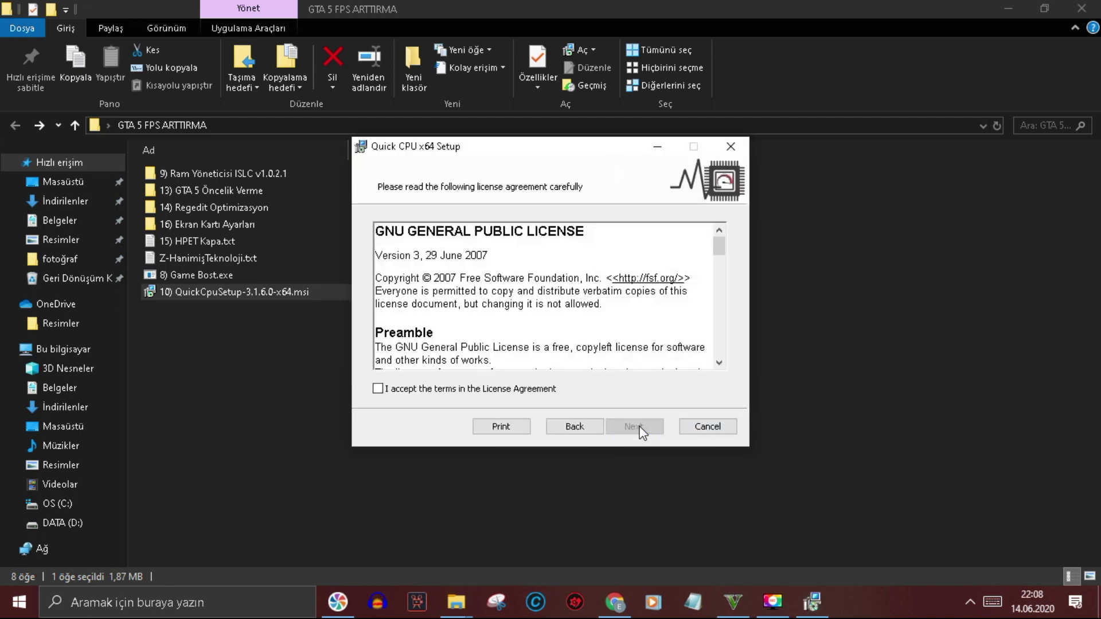
click(535, 395)
click(646, 431)
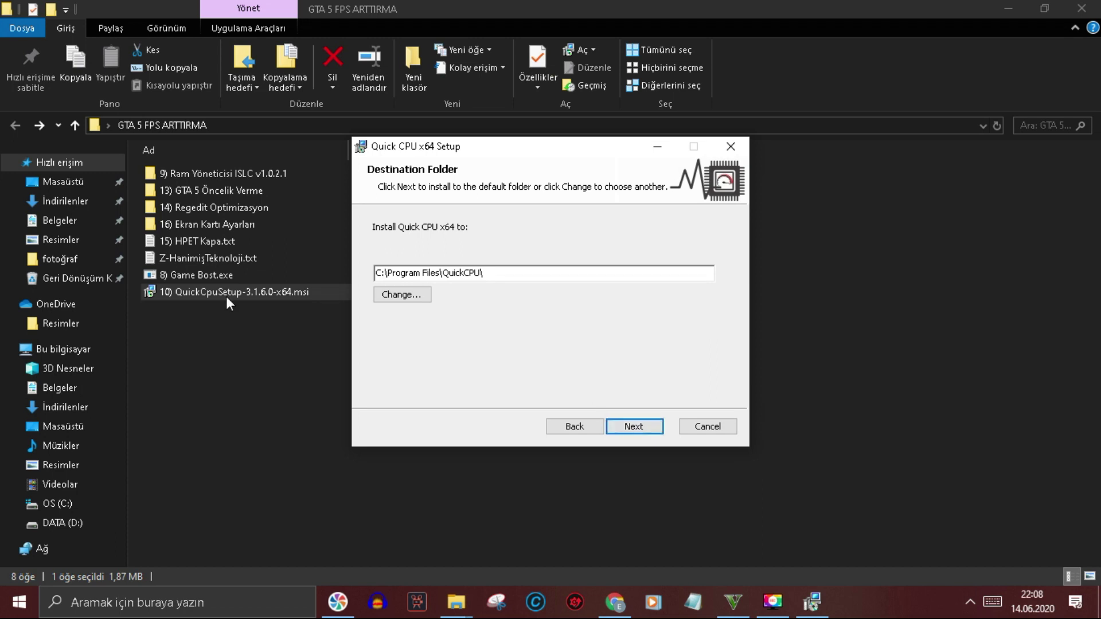
click(731, 146)
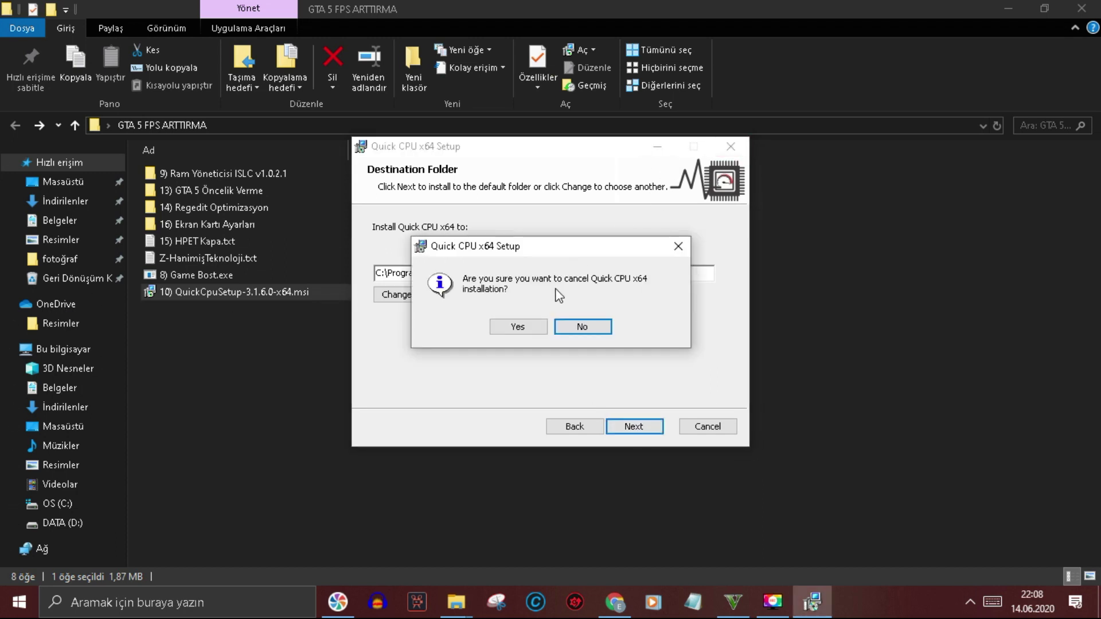
click(500, 327)
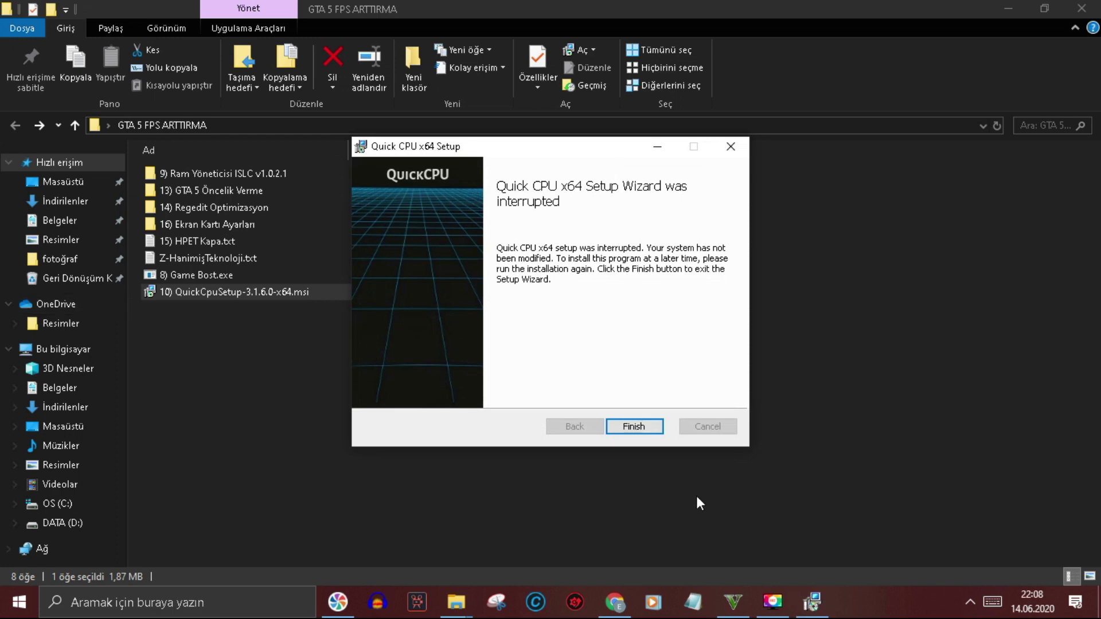
click(659, 434)
- Open the Programlar folder on the desktop and launch the installed QuickCPU
key(super+d)
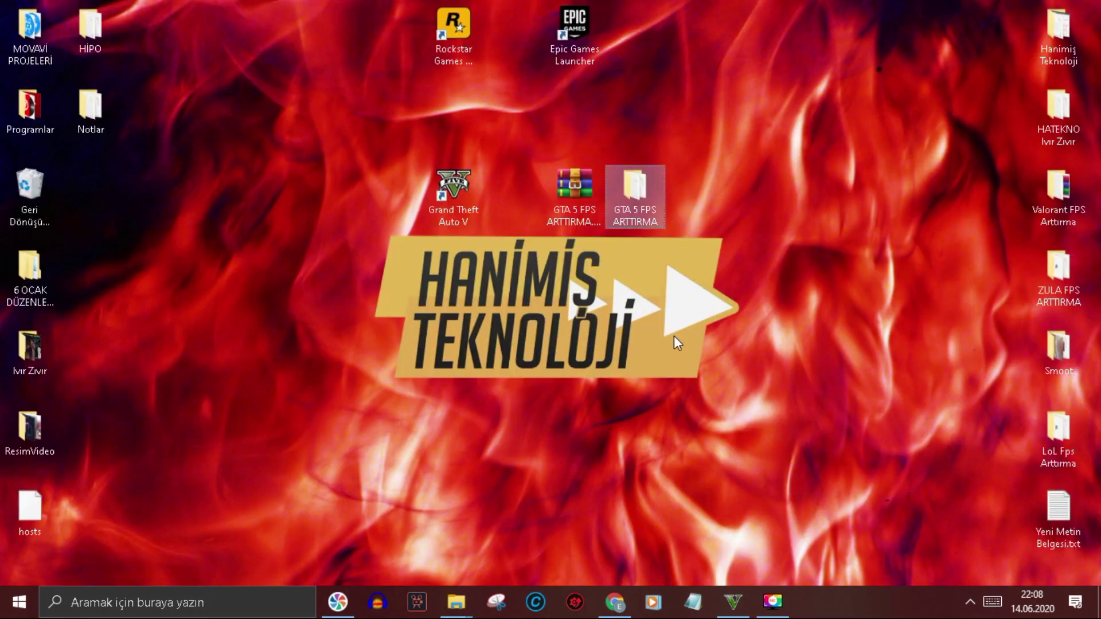
click(33, 128)
double_click(33, 129)
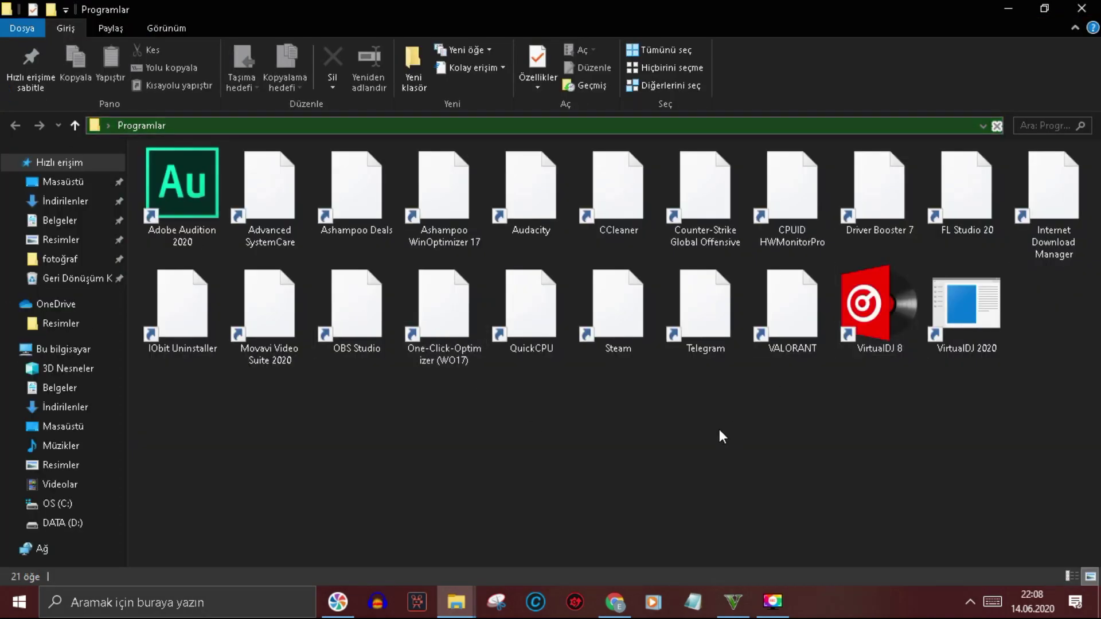
key(q)
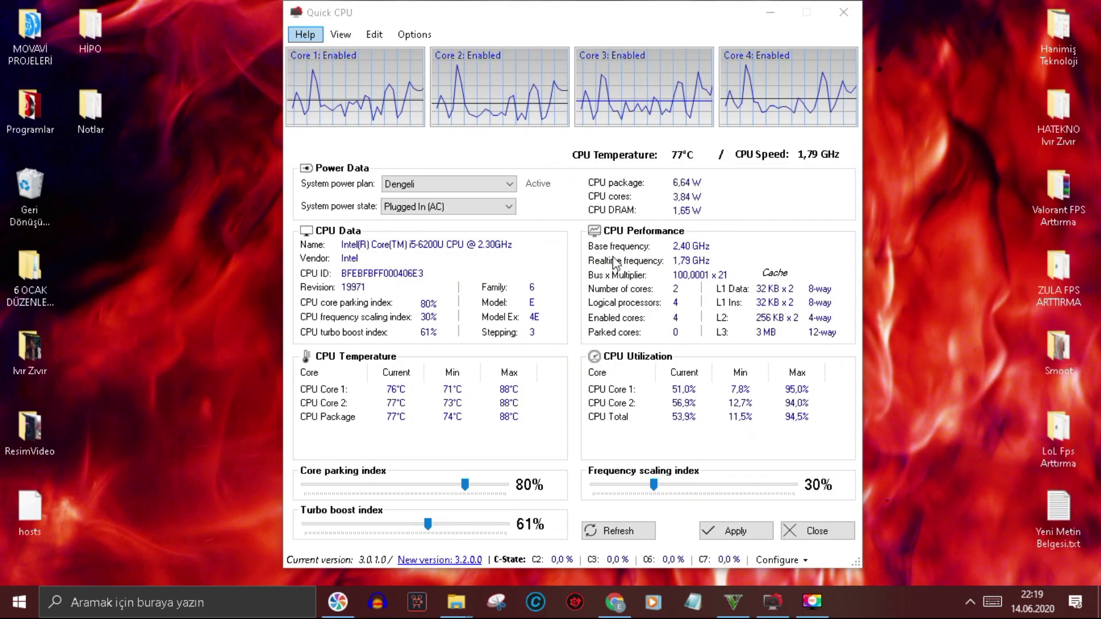
- Set the core parking, turbo boost and frequency scaling indexes to 100% and apply the changes
drag(465, 485, 549, 501)
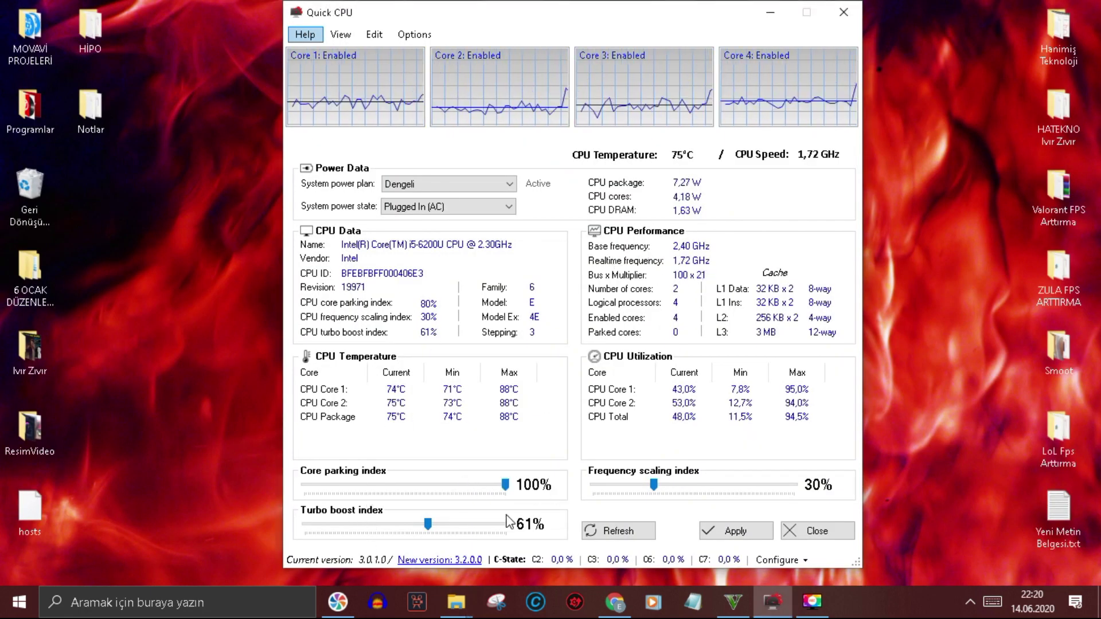
drag(429, 524, 519, 526)
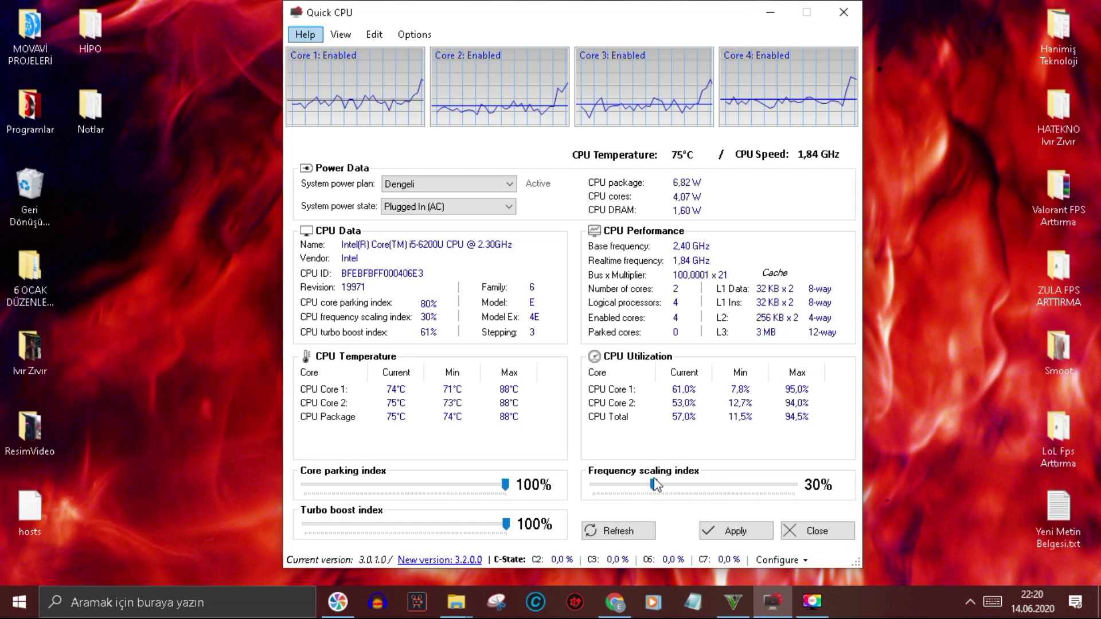
drag(654, 485, 841, 485)
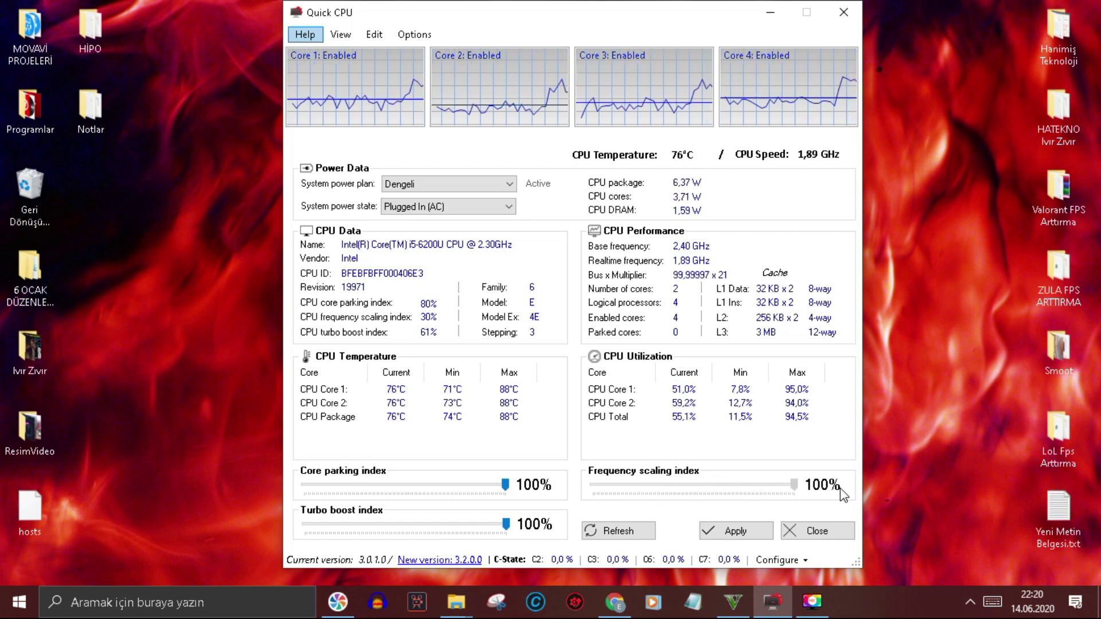
click(734, 532)
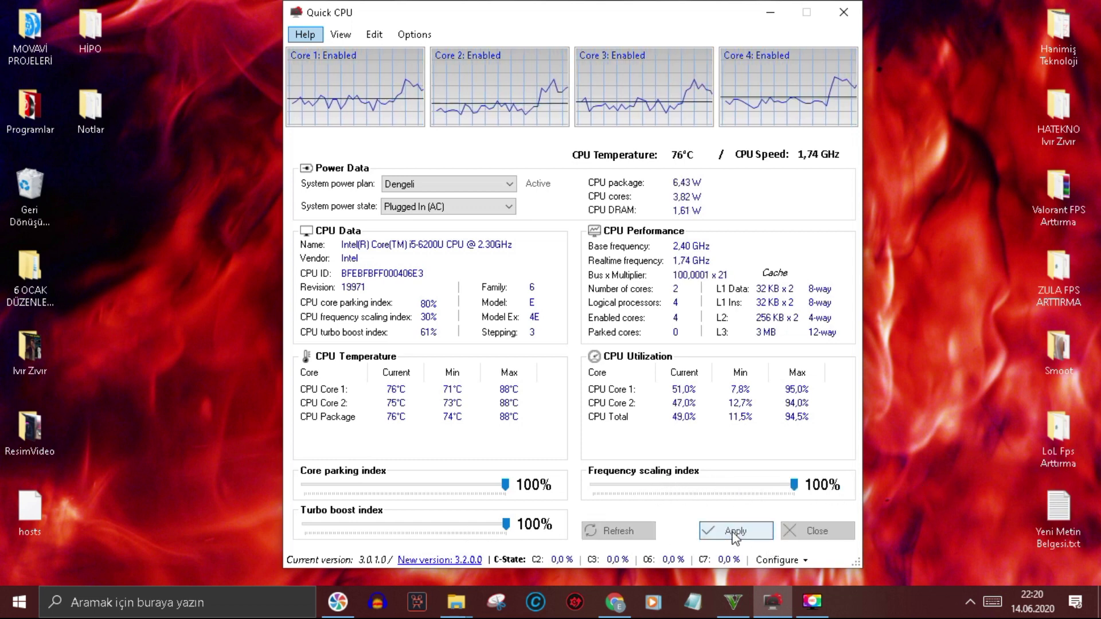
click(671, 331)
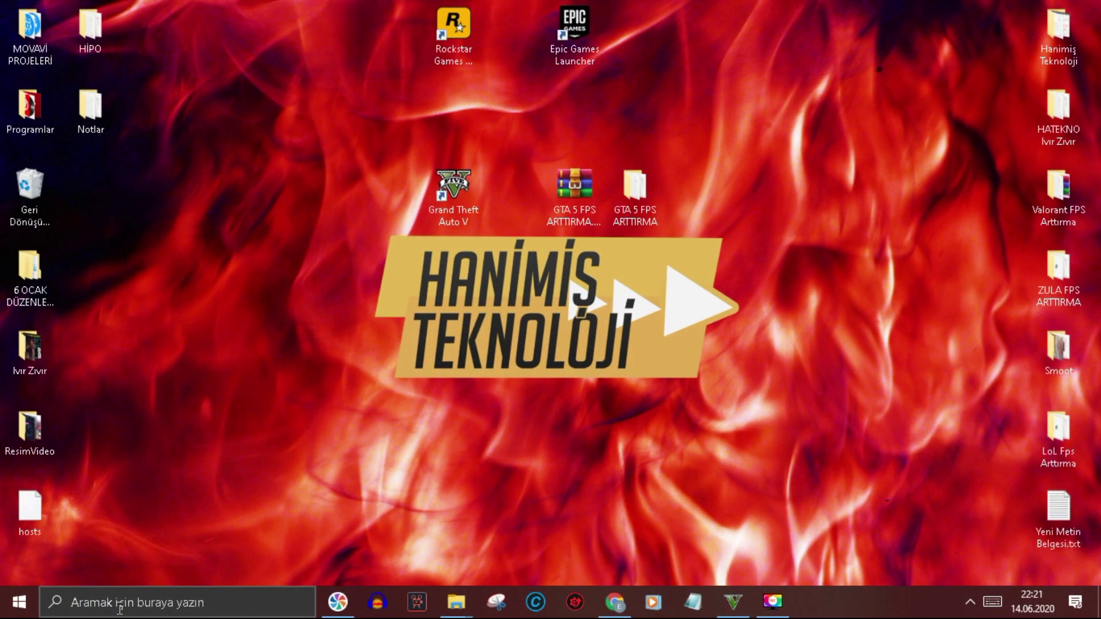
- Open Aygıt Yöneticisi, expand Sistem aygıtları and bring up the available actions for Yüksek duyarlıklı olay süreölçeri
click(204, 614)
text(aygıt)
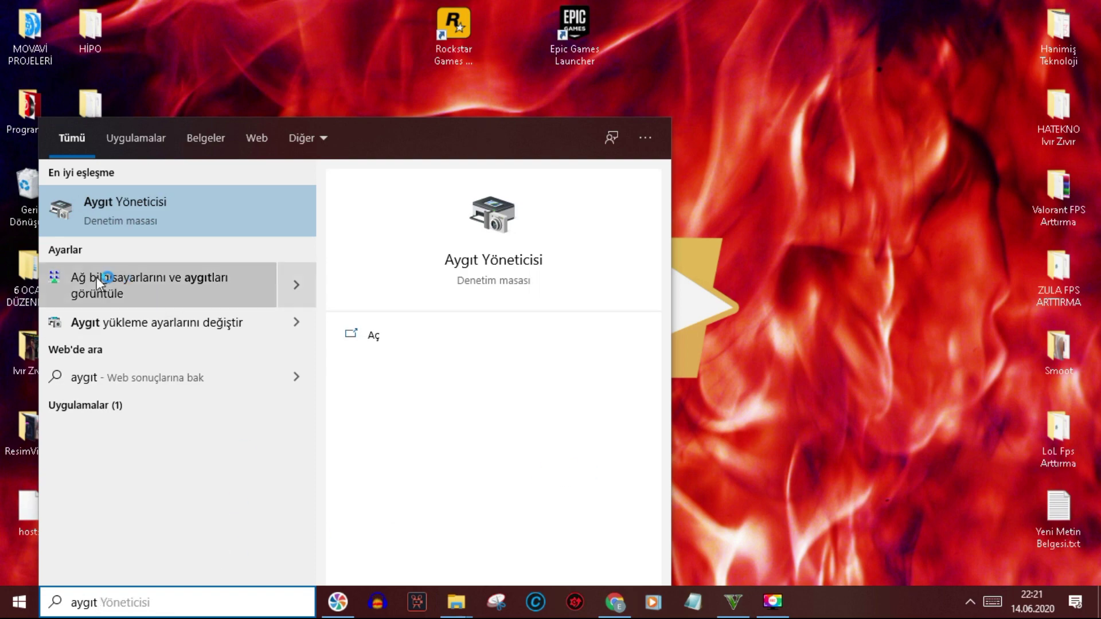
key(Return)
click(126, 415)
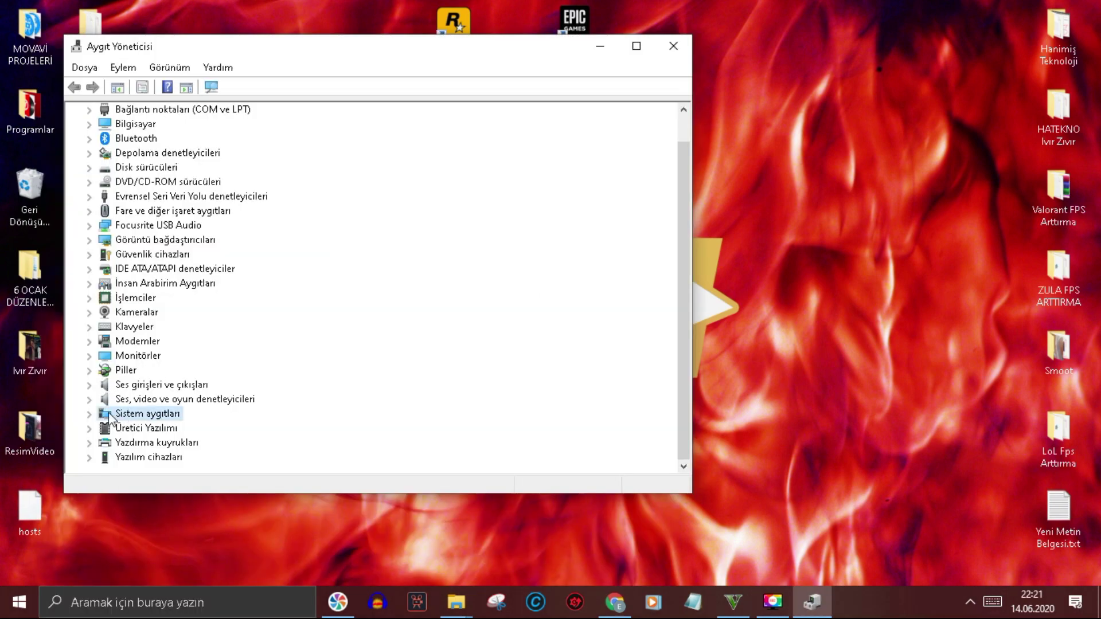
scroll(217, 339, down, 9)
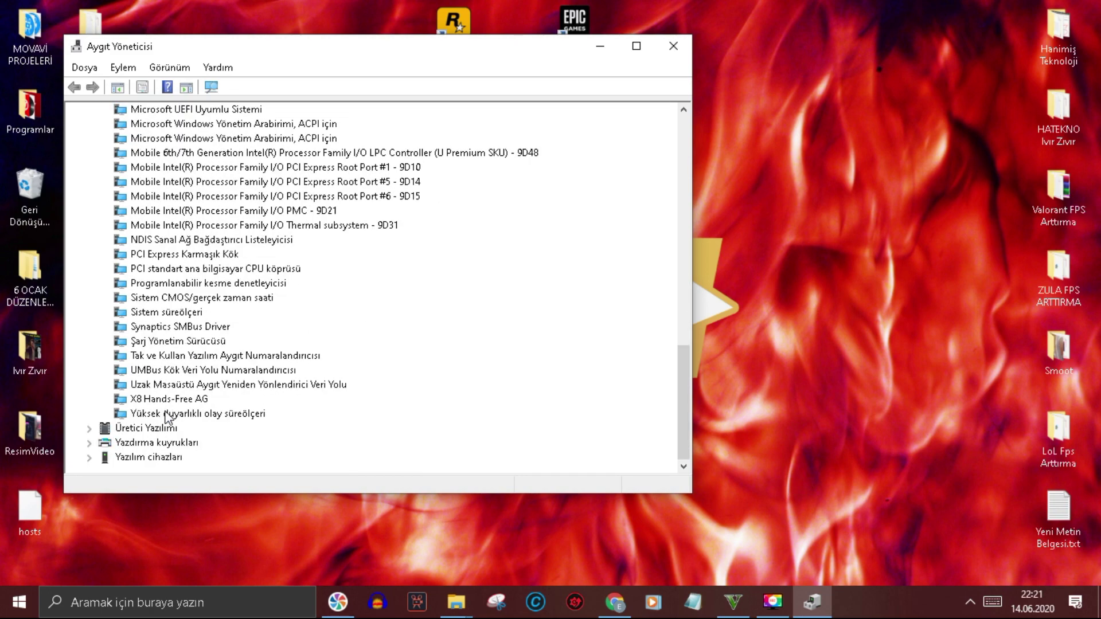
click(174, 416)
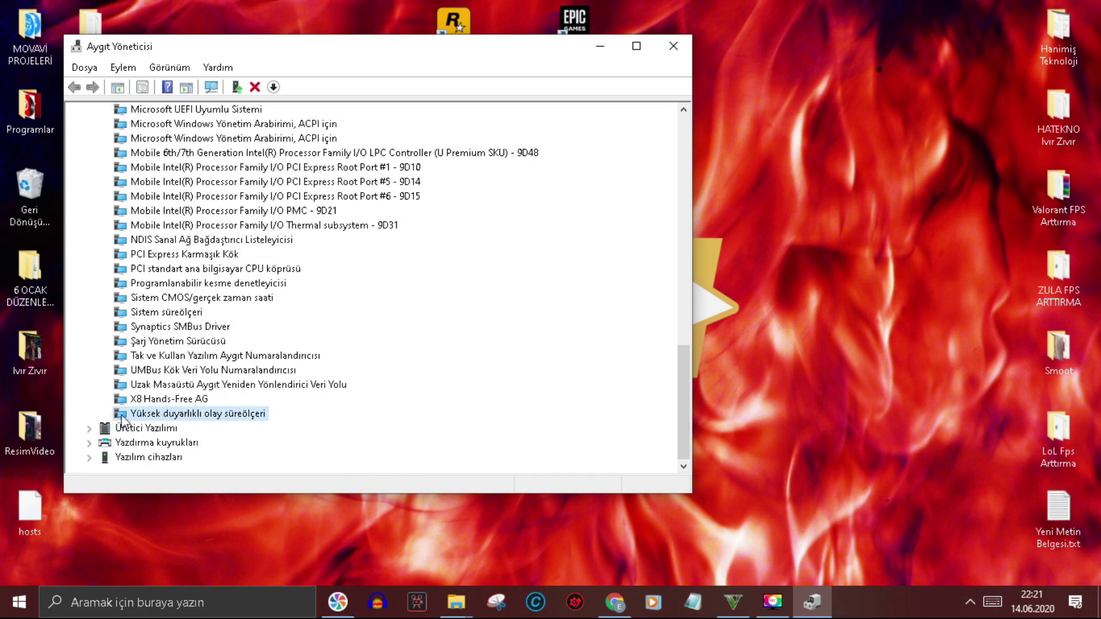
right_click(201, 419)
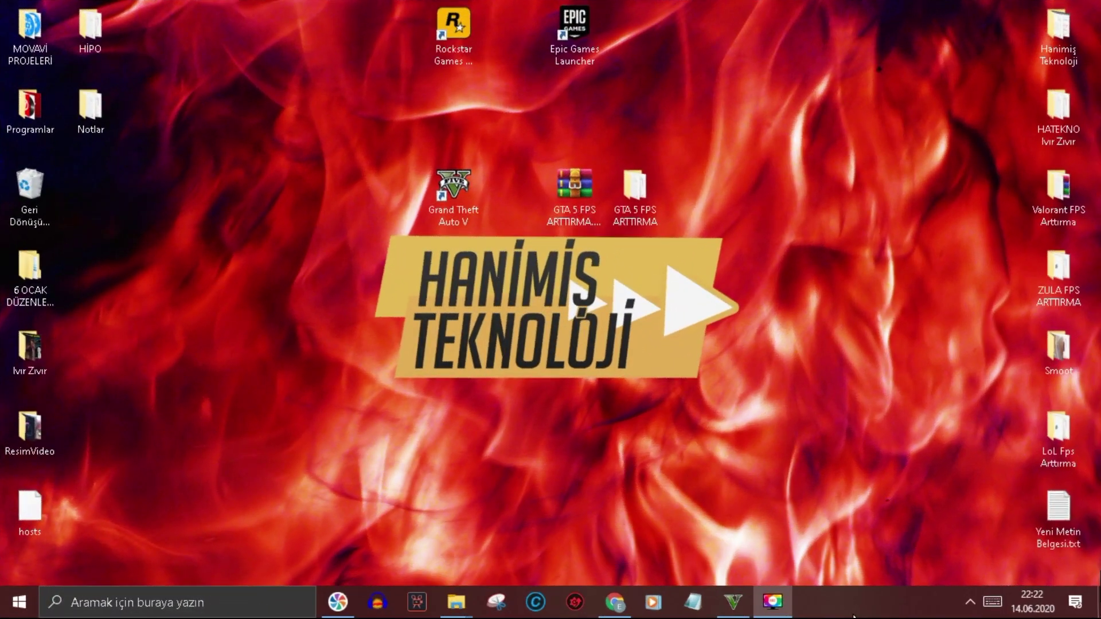
- Open Görev Yöneticisi and go to the details of the Grand Theft Auto V process
right_click(853, 614)
click(885, 539)
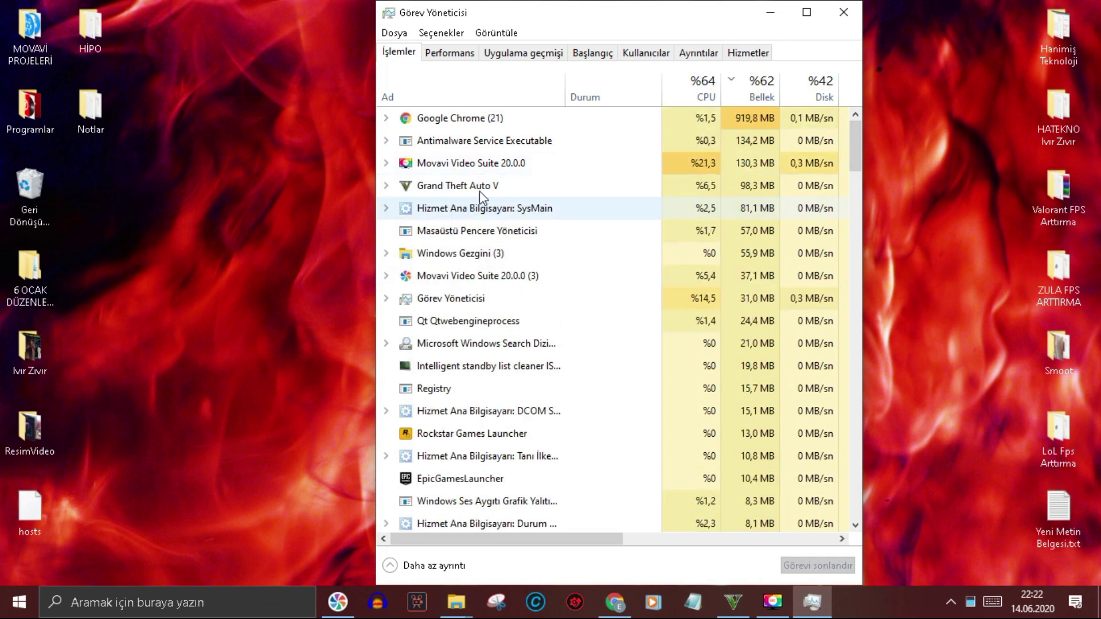
click(462, 187)
right_click(461, 187)
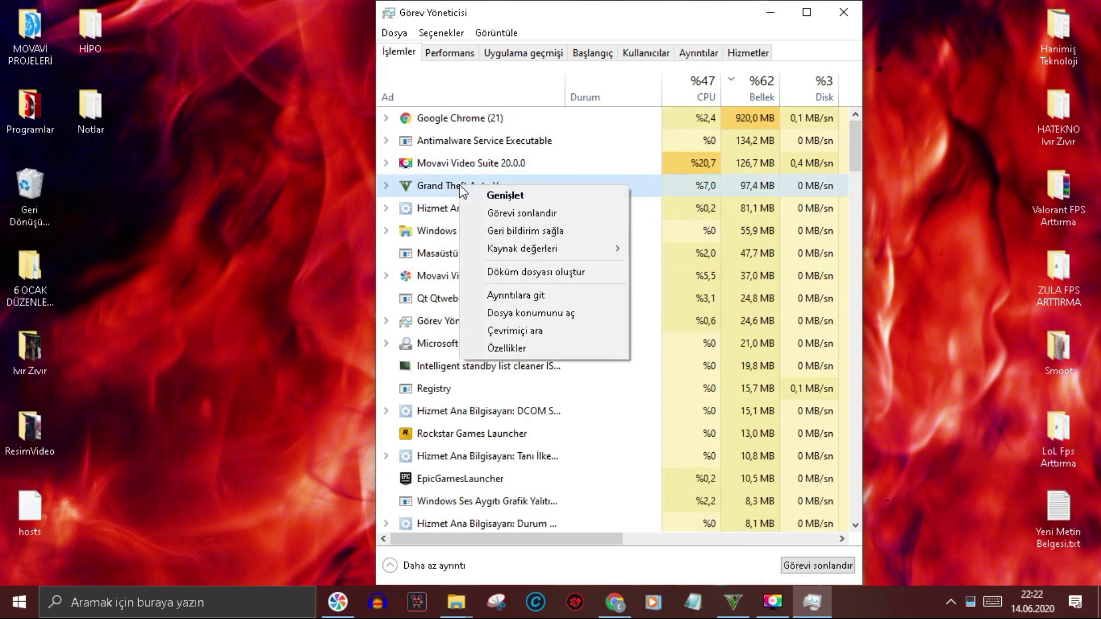
click(493, 293)
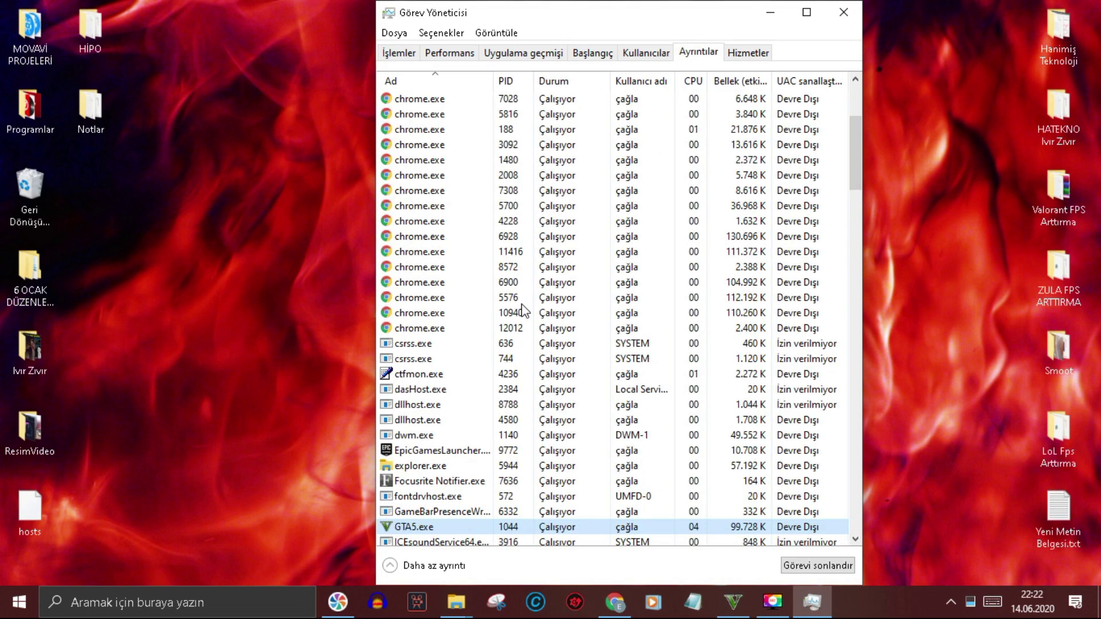
- Set the priority of the GTA5.exe process to Yüksek and accept the priority change
click(507, 343)
click(433, 528)
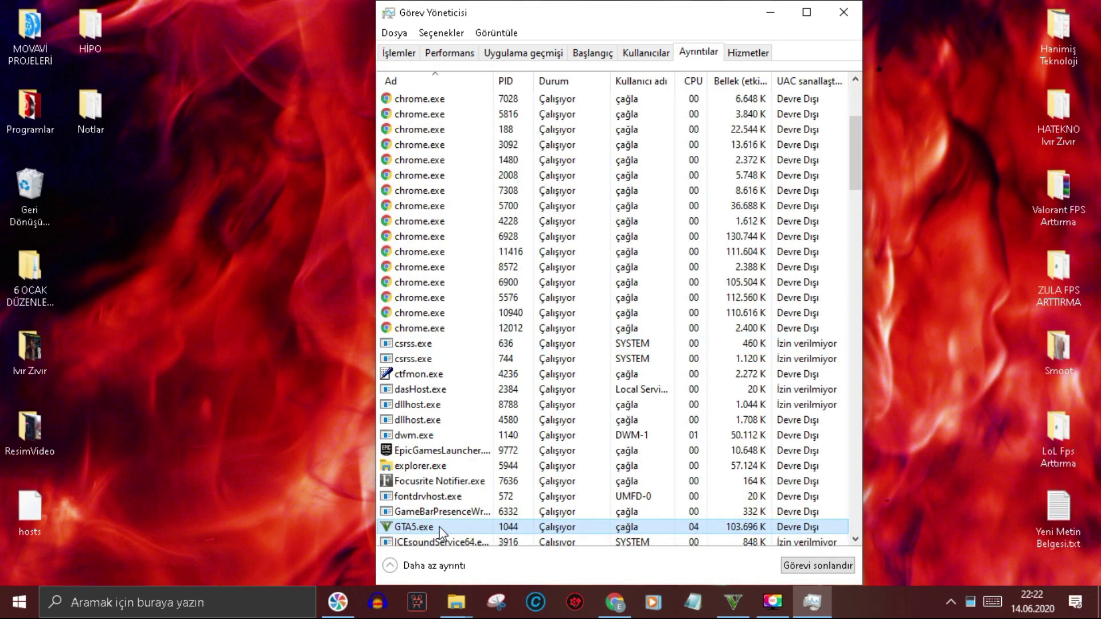
right_click(433, 528)
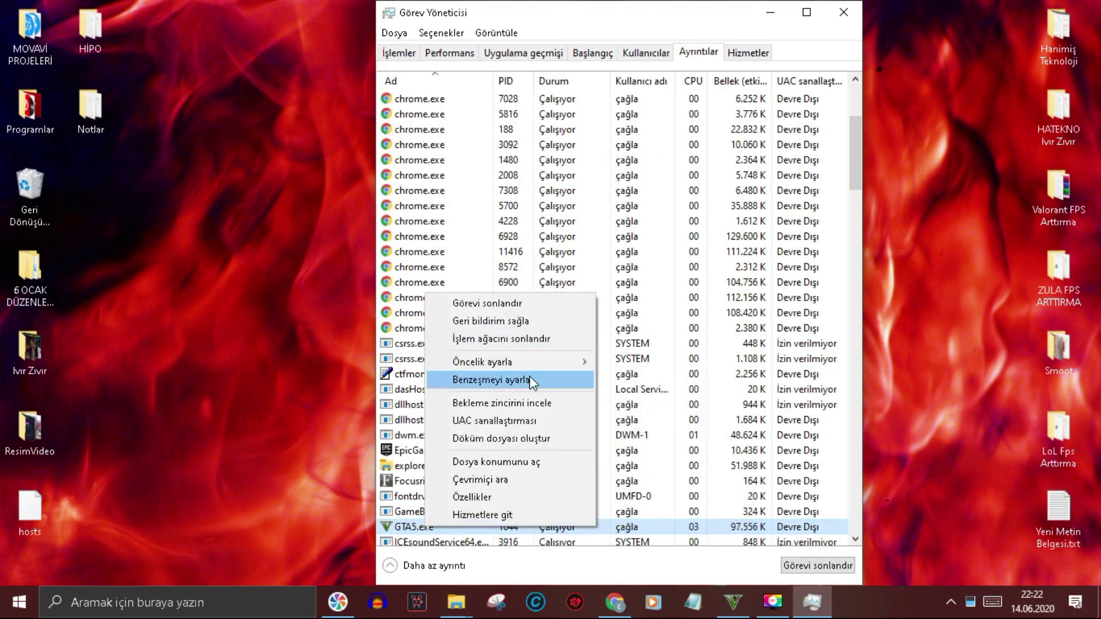
mouse_move(531, 367)
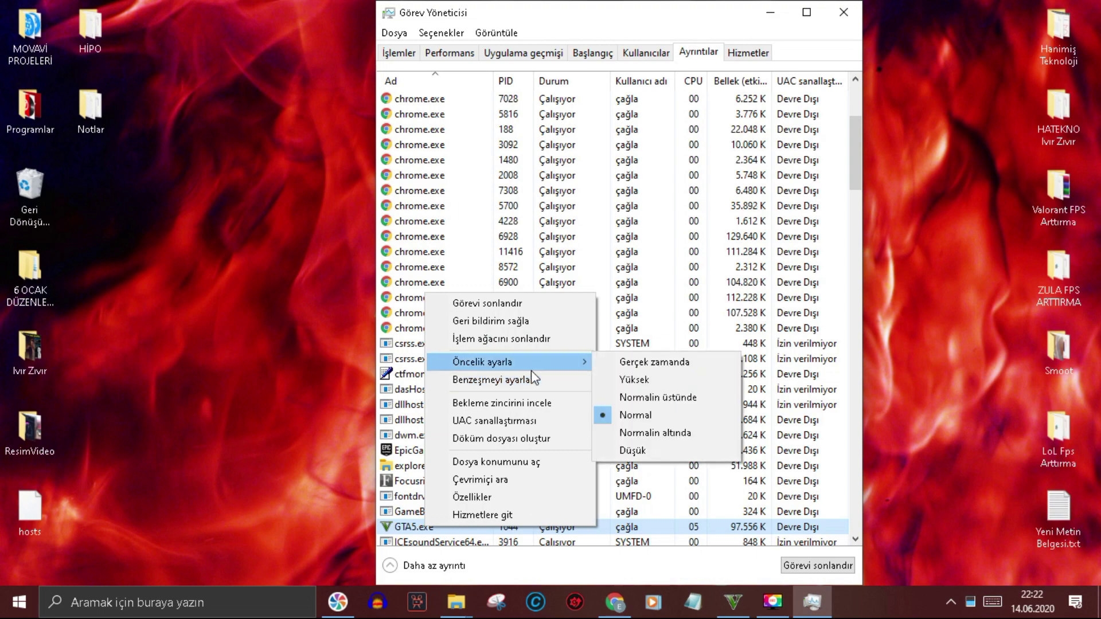
click(641, 377)
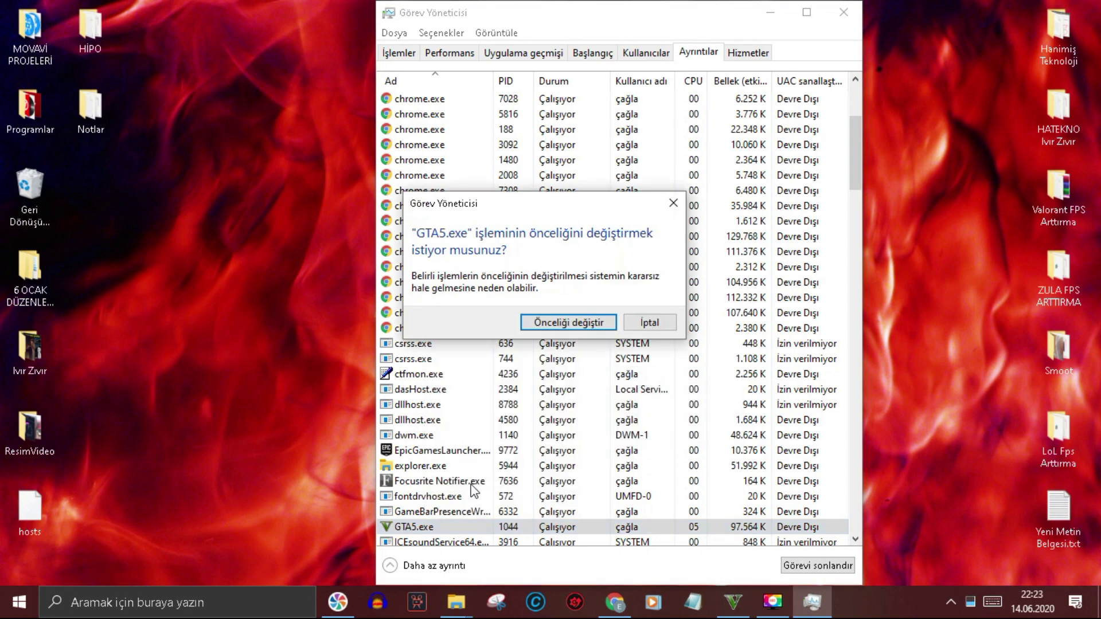
click(563, 324)
- Exclude CPU 0 from the processor affinity of GTA5.exe, keeping CPU 1, CPU 2 and CPU 3
right_click(428, 529)
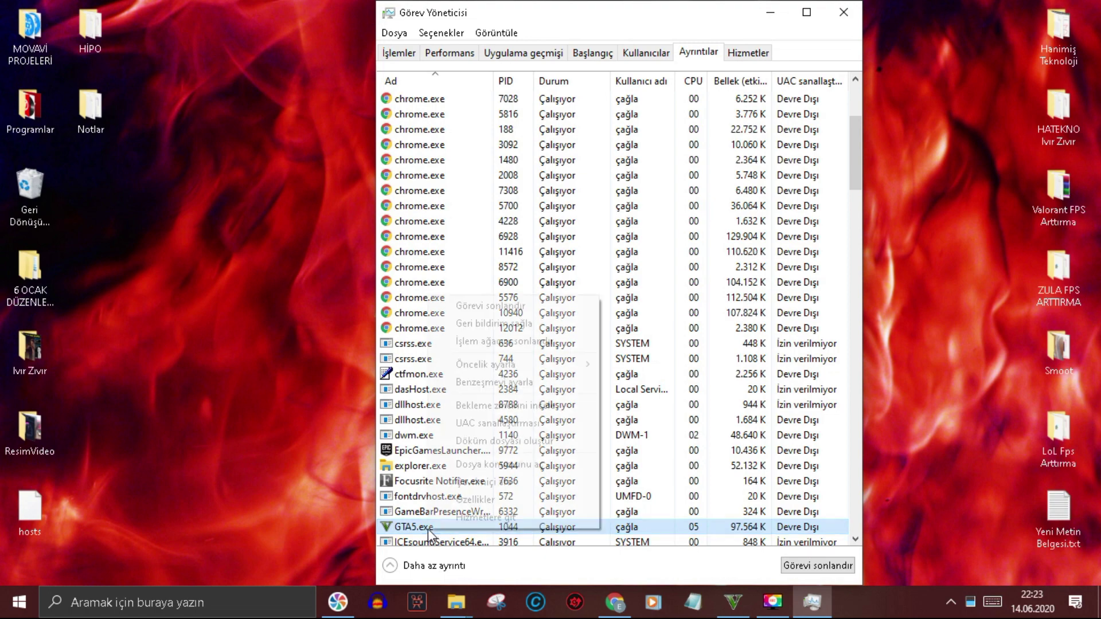
click(515, 385)
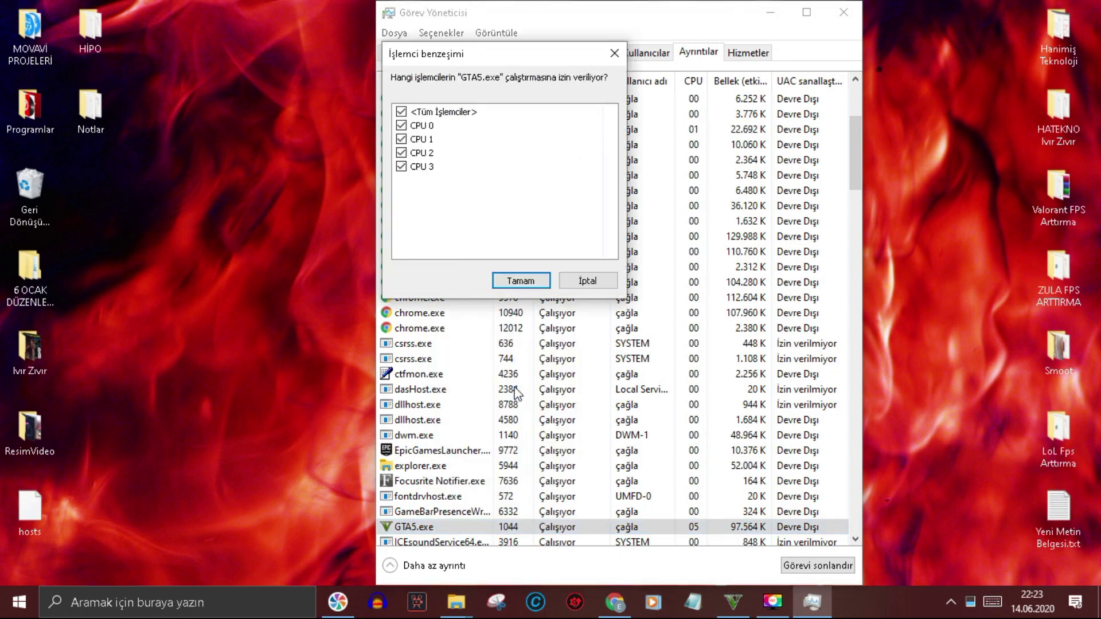
click(402, 124)
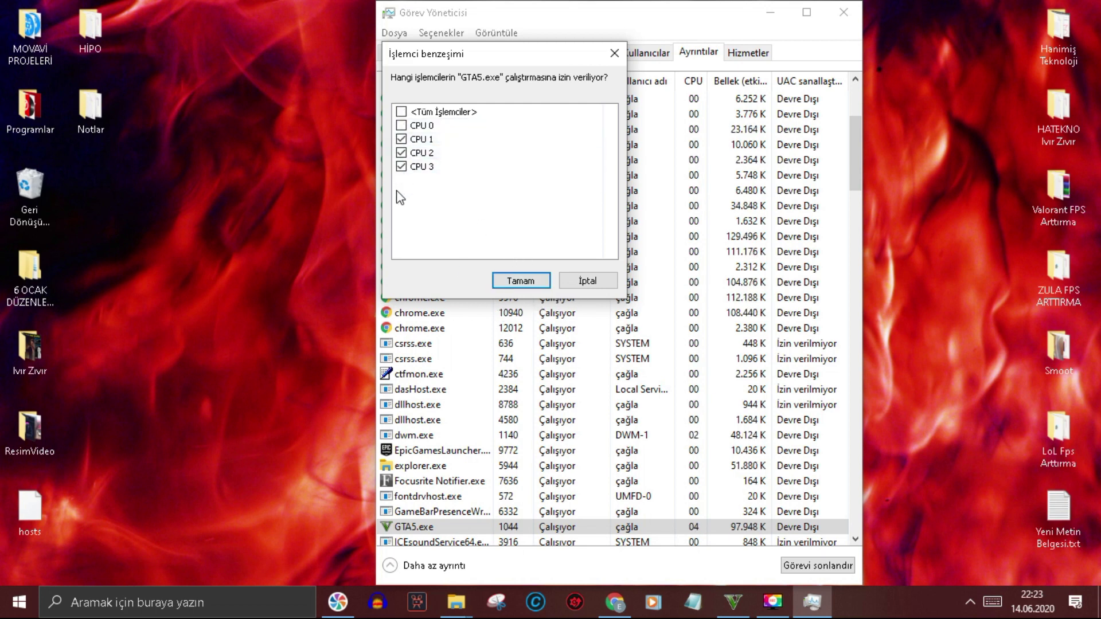
click(522, 283)
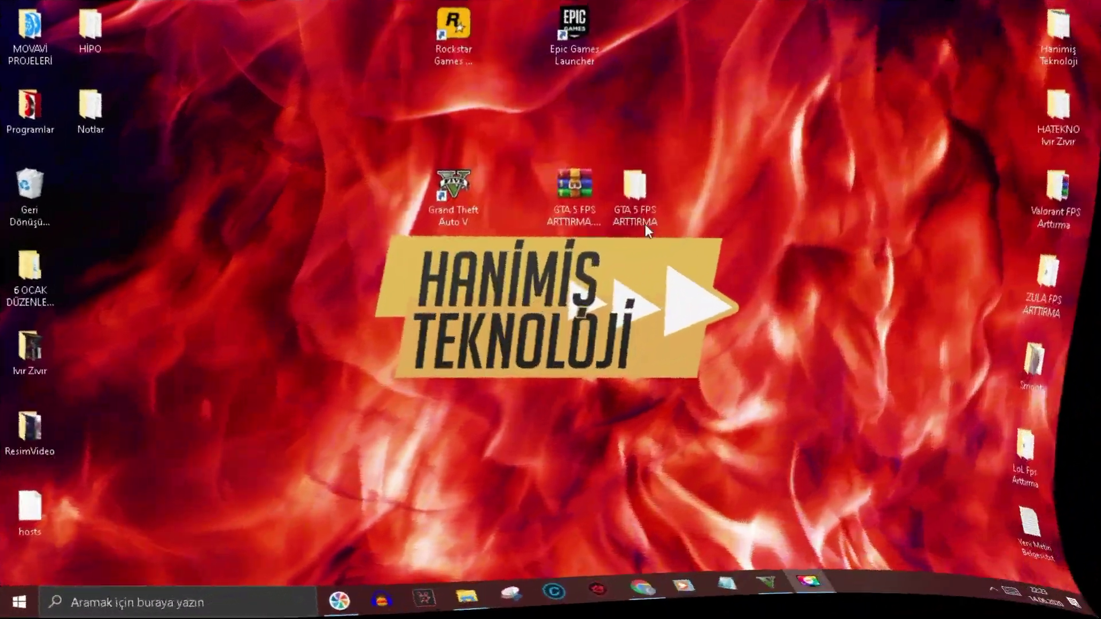
- Add GTA5 Yüksek Öncelik.reg from the 13) GTA 5 Öncelik Verme folder in GTA 5 FPS ARTTIRMA to the registry
double_click(631, 214)
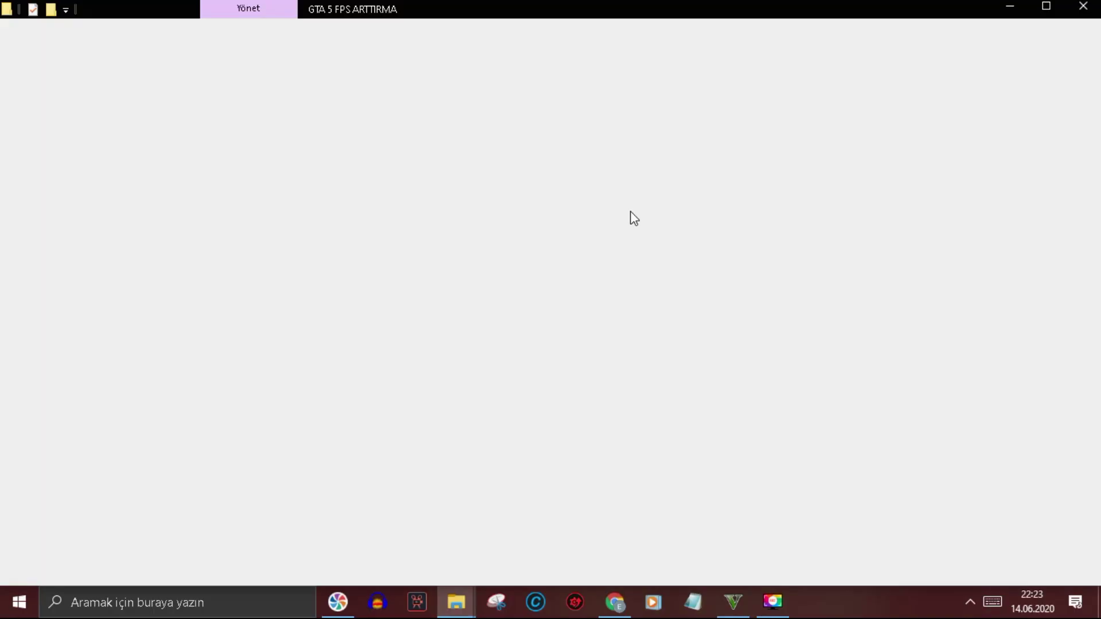
click(208, 201)
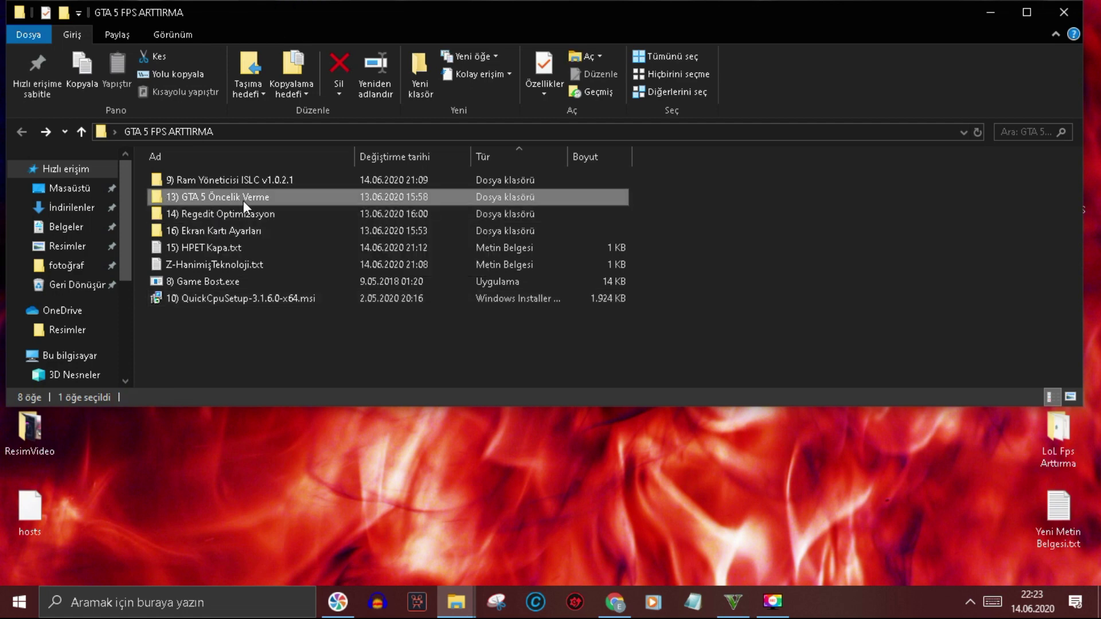
double_click(243, 201)
click(222, 214)
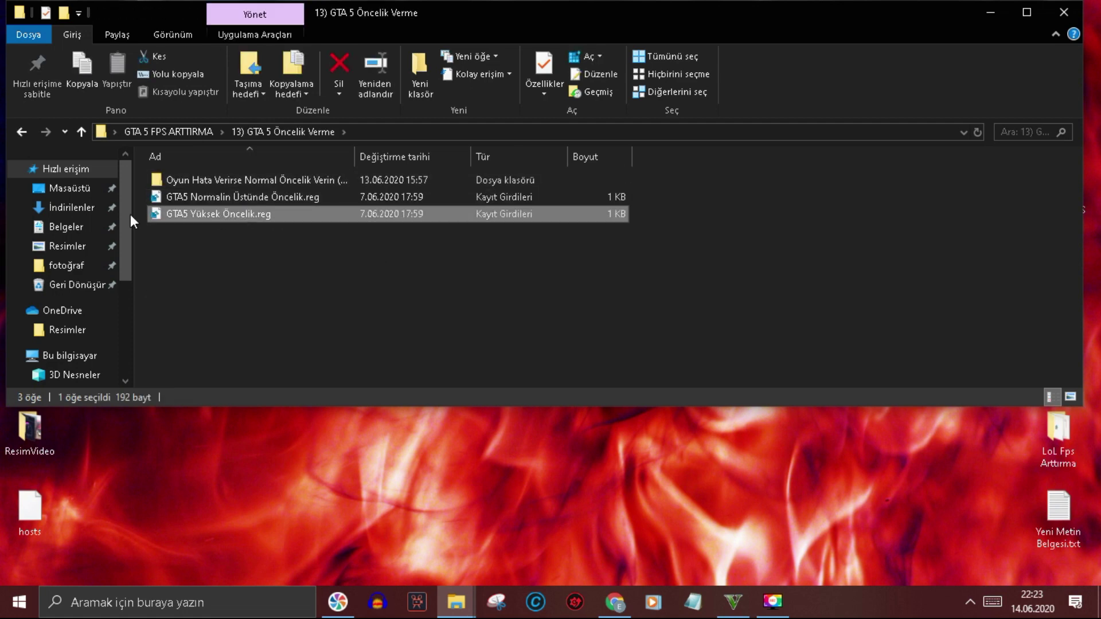
double_click(215, 217)
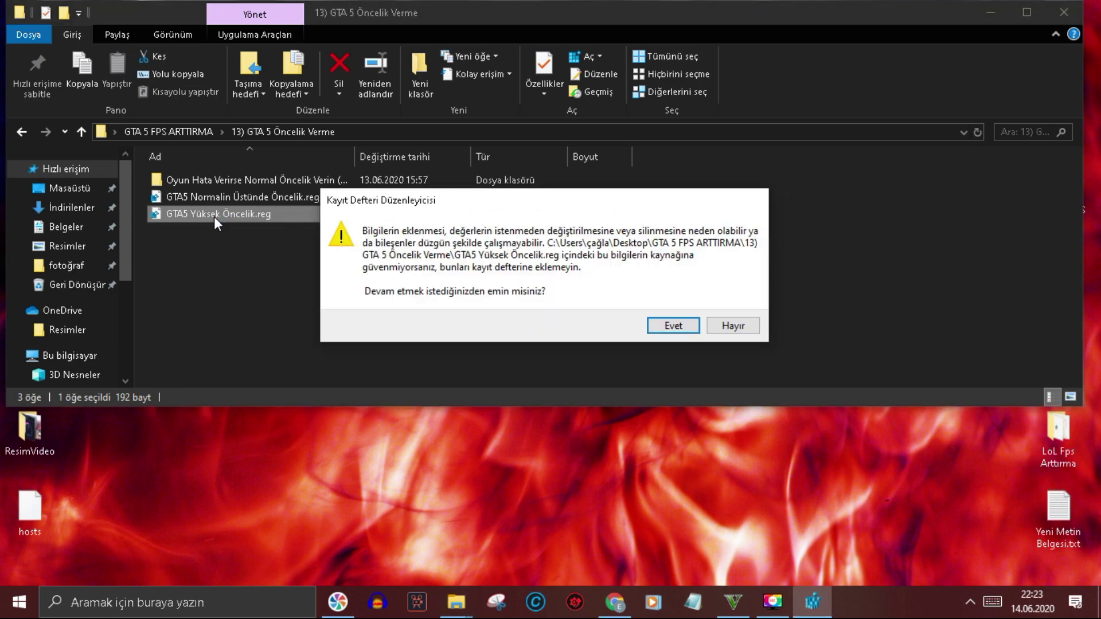
click(660, 330)
click(720, 302)
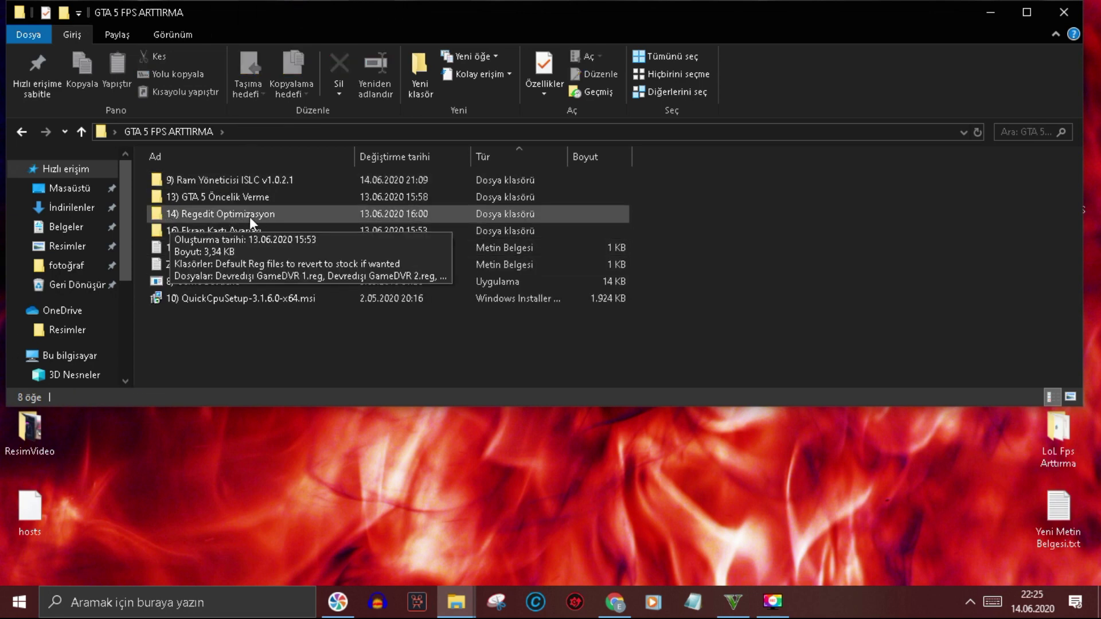
- Open the 14) Regedit Optimizasyon folder maximized and add Devredışı GameDVR 1.reg and Devredışı GameDVR 2.reg to the registry
double_click(194, 215)
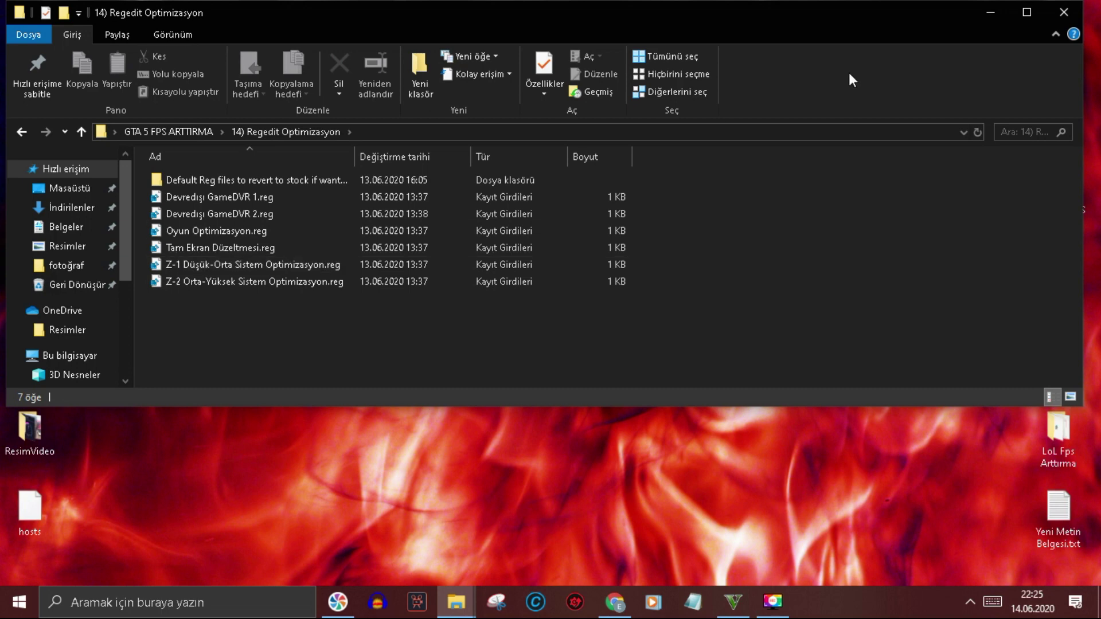
click(1026, 17)
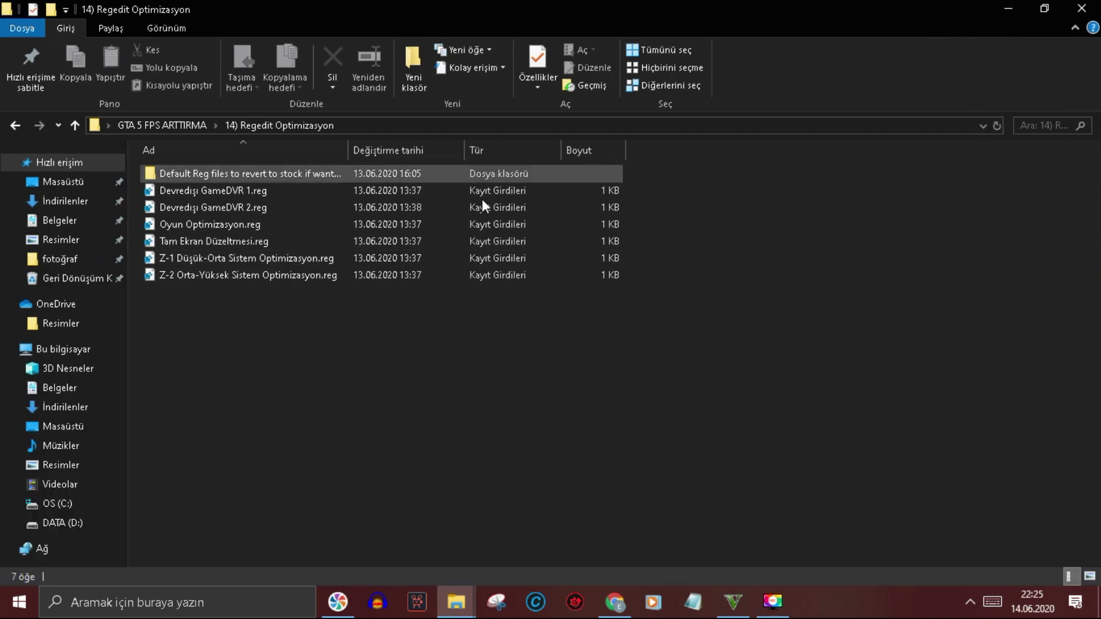
click(223, 197)
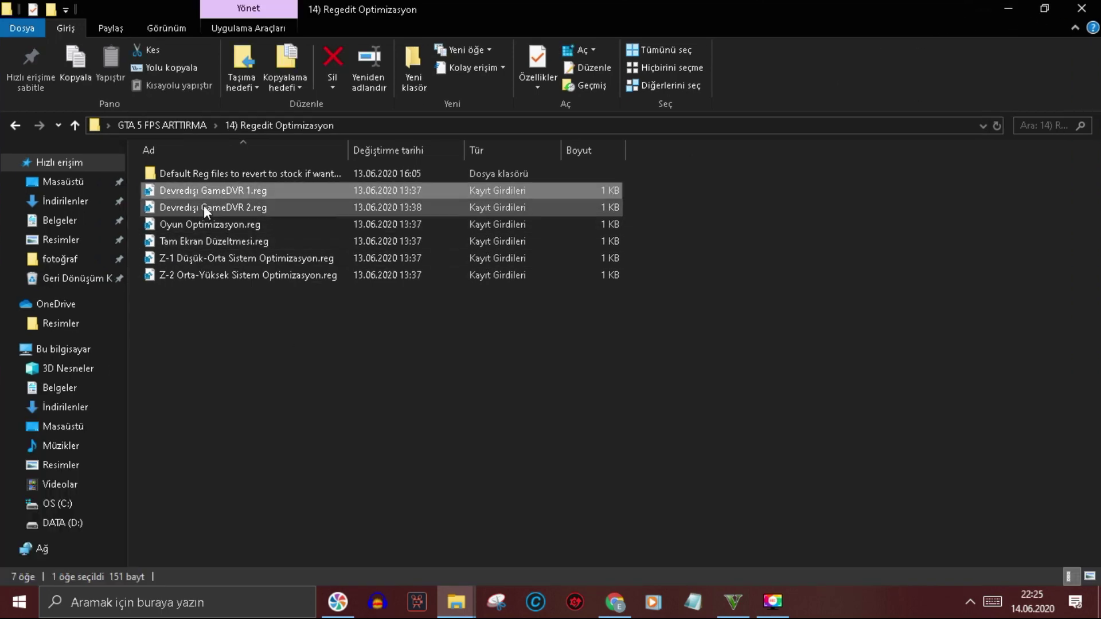
double_click(190, 190)
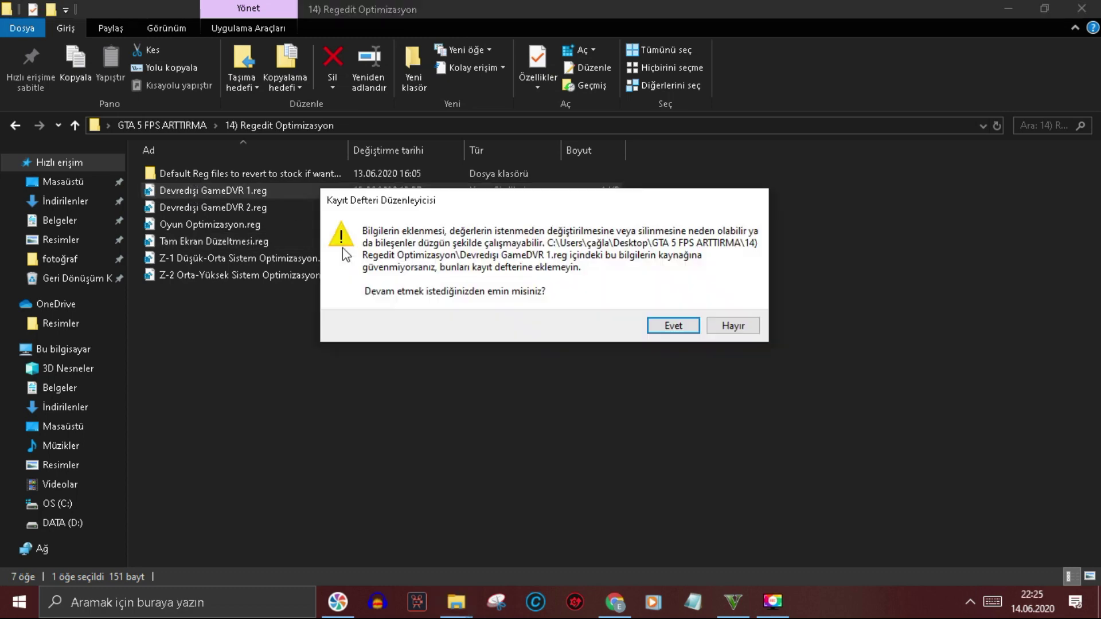
key(Return)
double_click(241, 207)
key(Return)
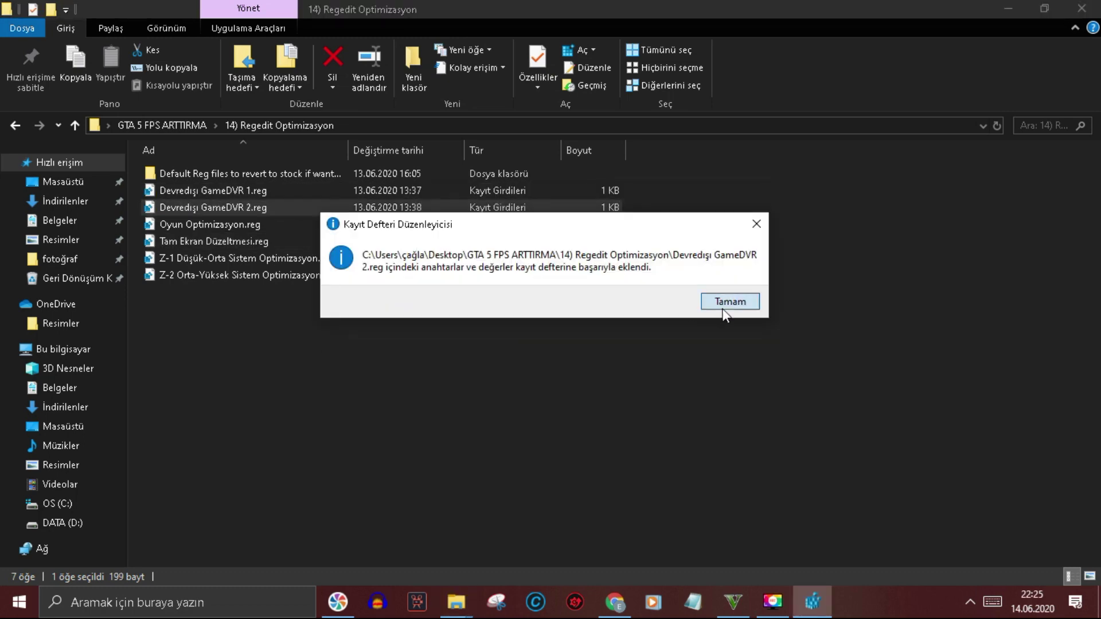
key(Return)
- Add Oyun Optimizasyon.reg and Tam Ekran Düzeltmesi.reg to the registry
click(205, 221)
double_click(206, 221)
key(Return)
key(Return)
key(Down)
key(Return)
key(Return)
key(Return)
- Compare the Z-1 Düşük-Orta and Z-2 Orta-Yüksek Sistem Optimizasyon registry files by selecting each one
click(177, 261)
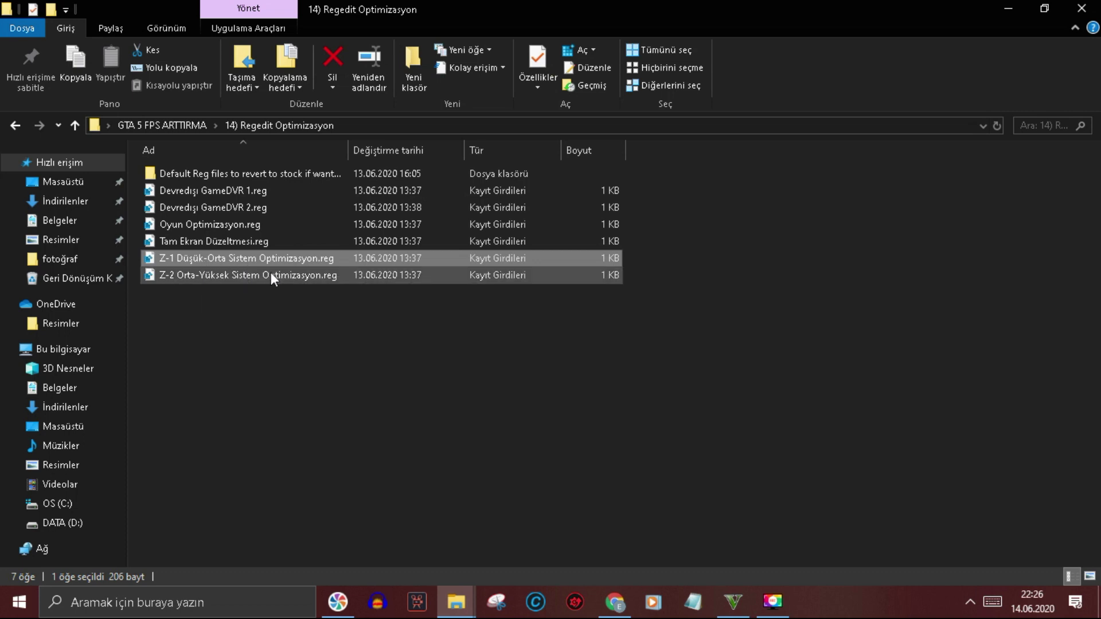
click(191, 274)
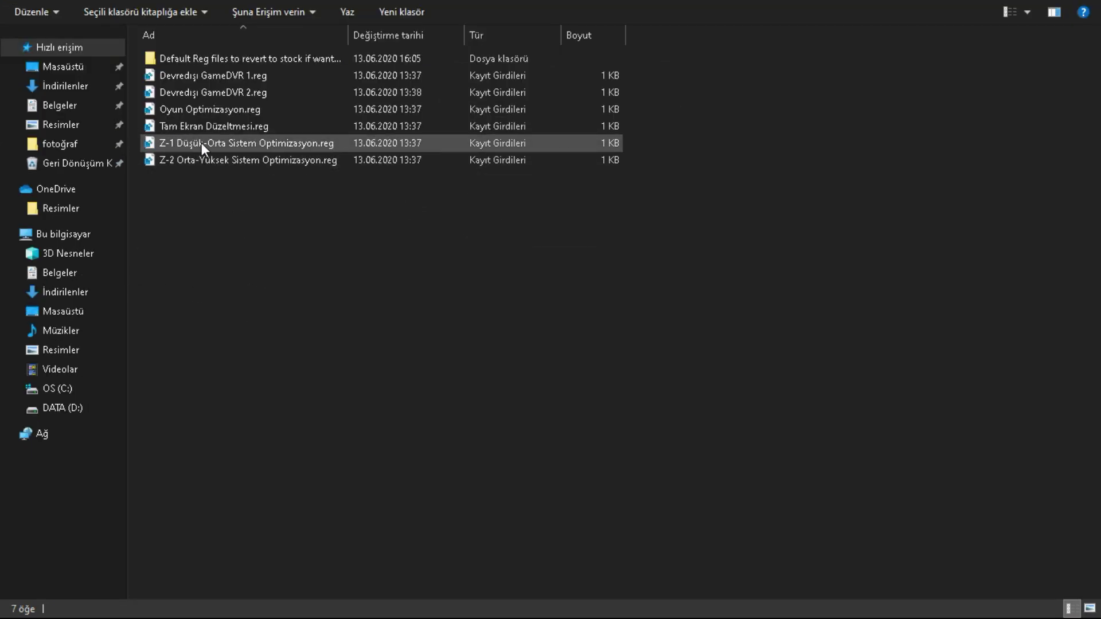
click(180, 139)
click(189, 161)
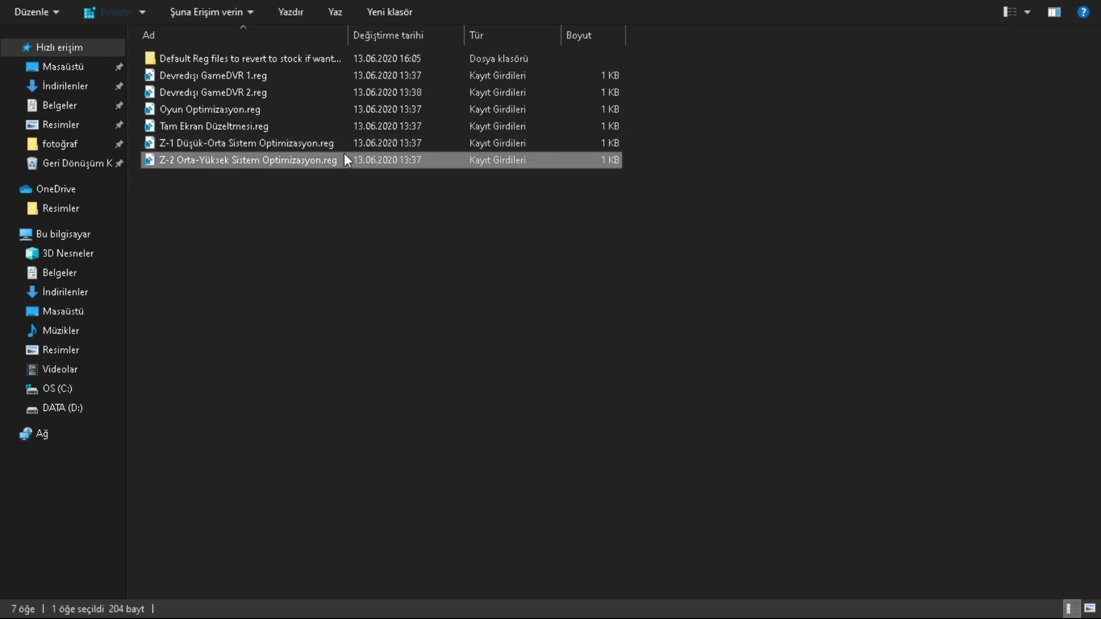
click(294, 148)
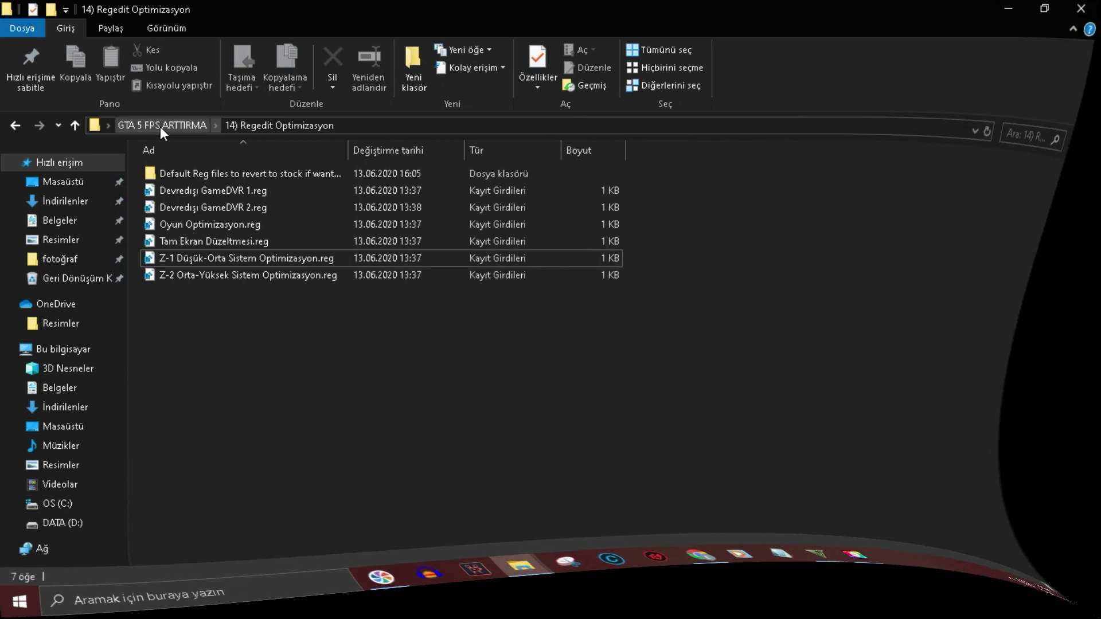
- Copy the HPET-disabling command bcdedit /deletevalue useplatformclock from 15) HPET Kapa.txt in the GTA 5 FPS ARTTIRMA folder
click(160, 125)
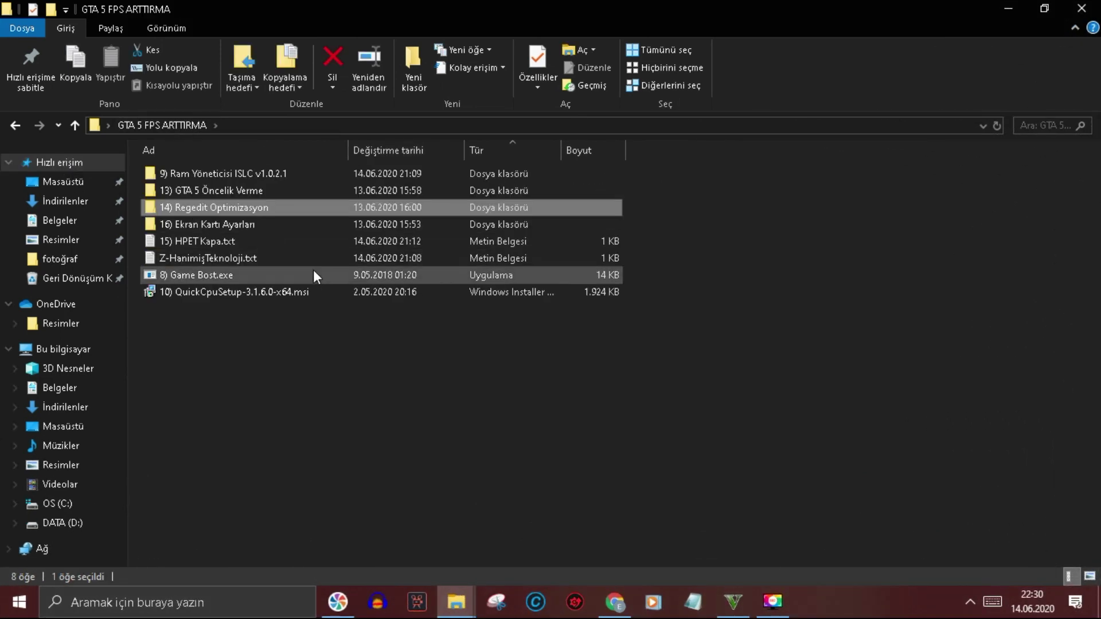
double_click(171, 242)
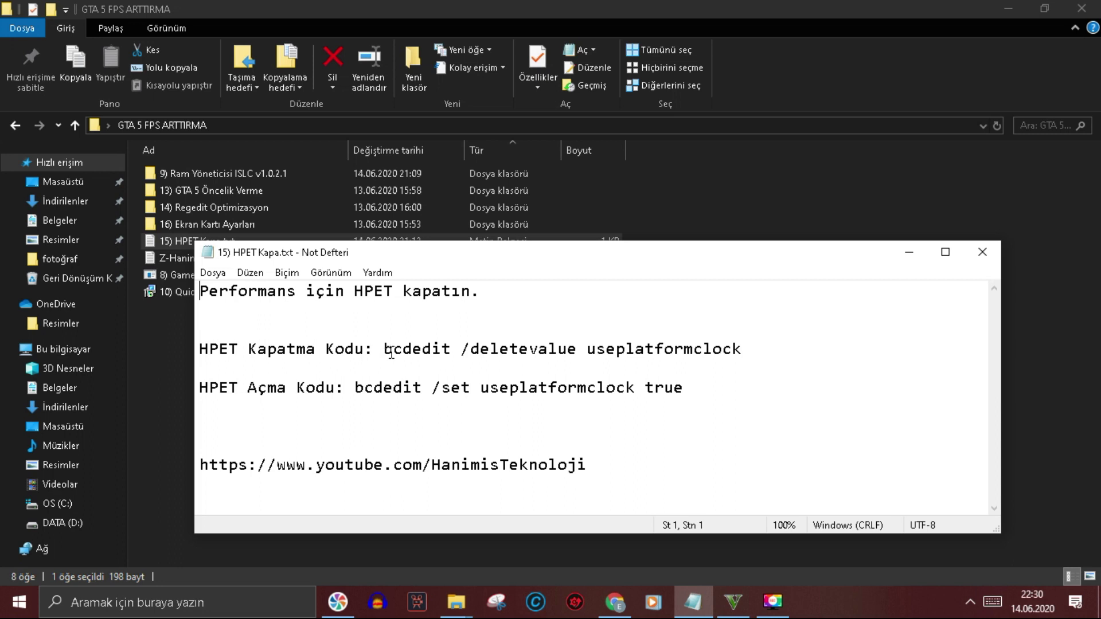
drag(384, 347, 781, 363)
key(ctrl+c)
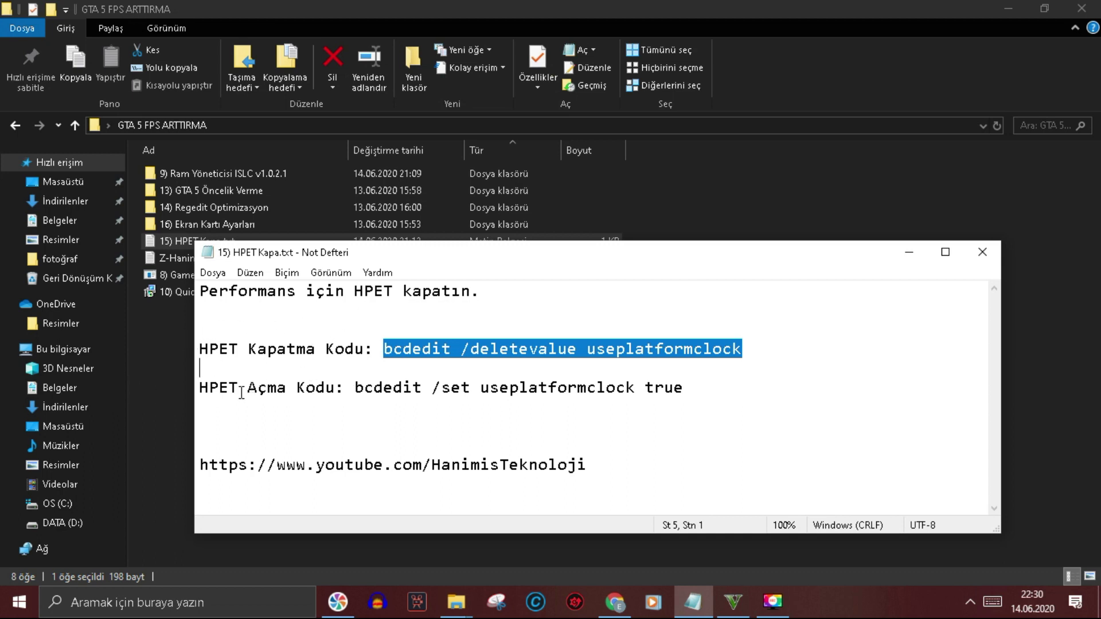
- Open the Windows Command Prompt and run the copied bcdedit /deletevalue useplatformclock command
click(201, 603)
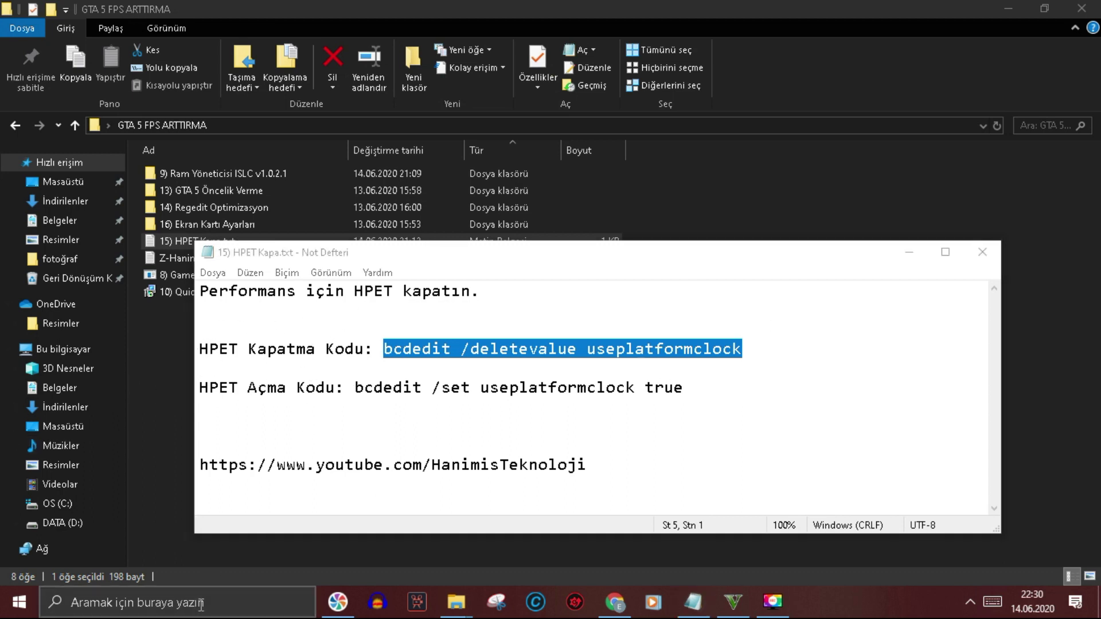
text(cmd)
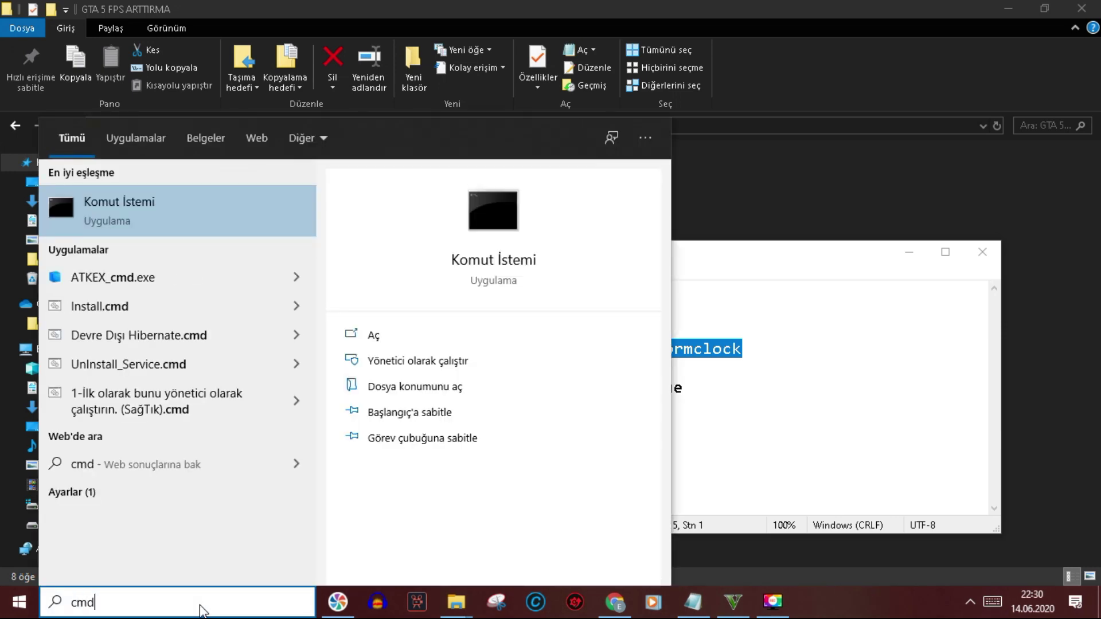
key(Return)
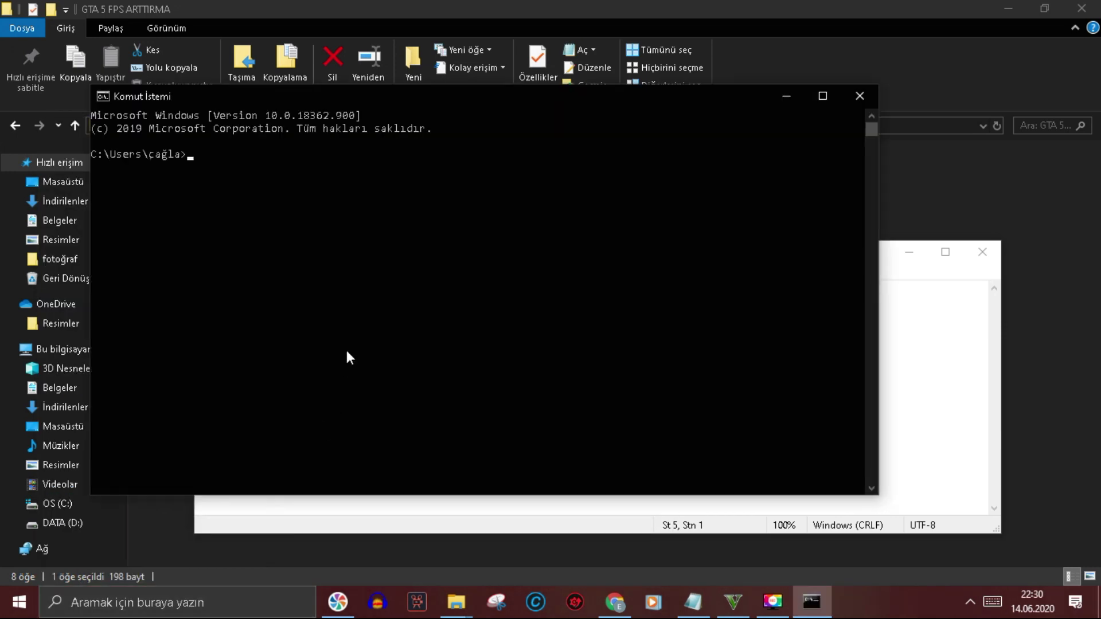
key(ctrl+v)
key(Return)
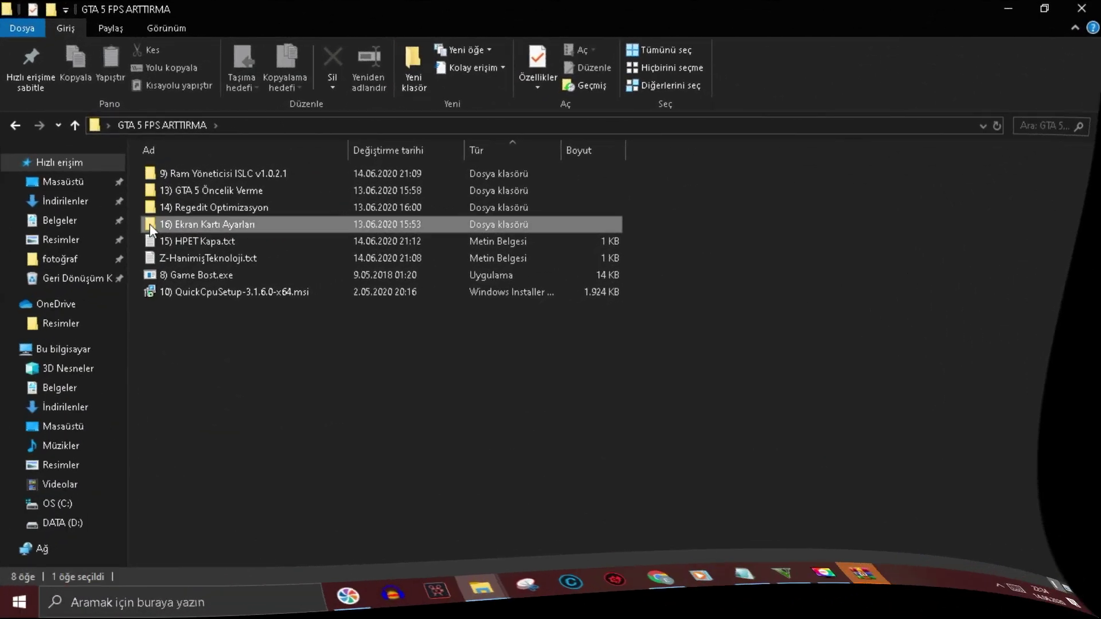
- Open the AMD Radeon folder in 16) Ekran Kartı Ayarları, enlarge its thumbnails, and look through the AMD settings images
double_click(150, 224)
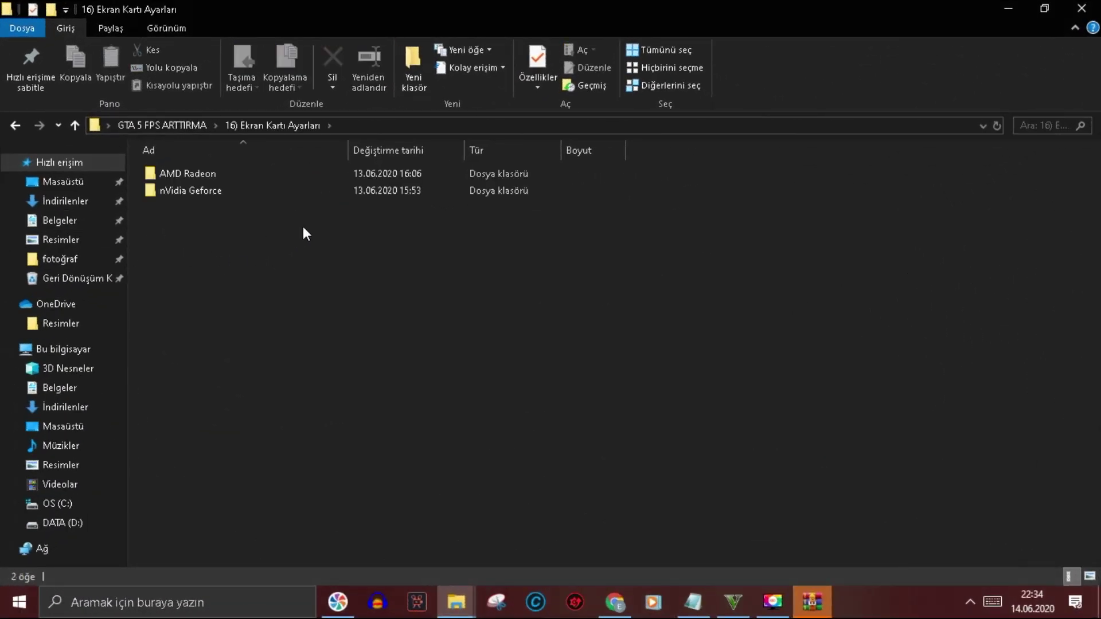
click(207, 179)
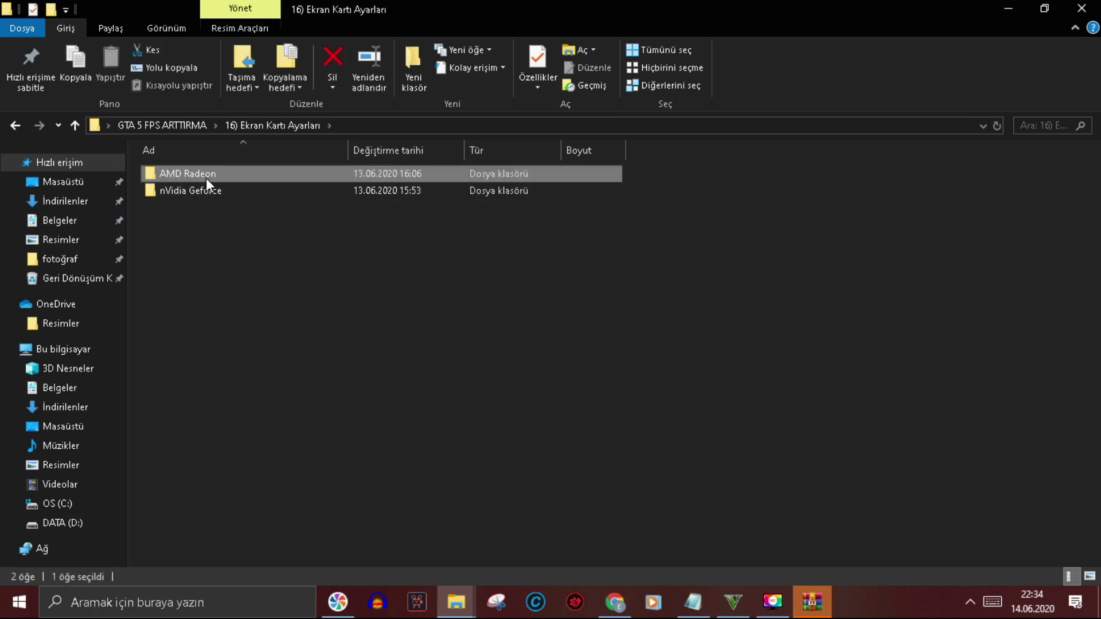
double_click(206, 178)
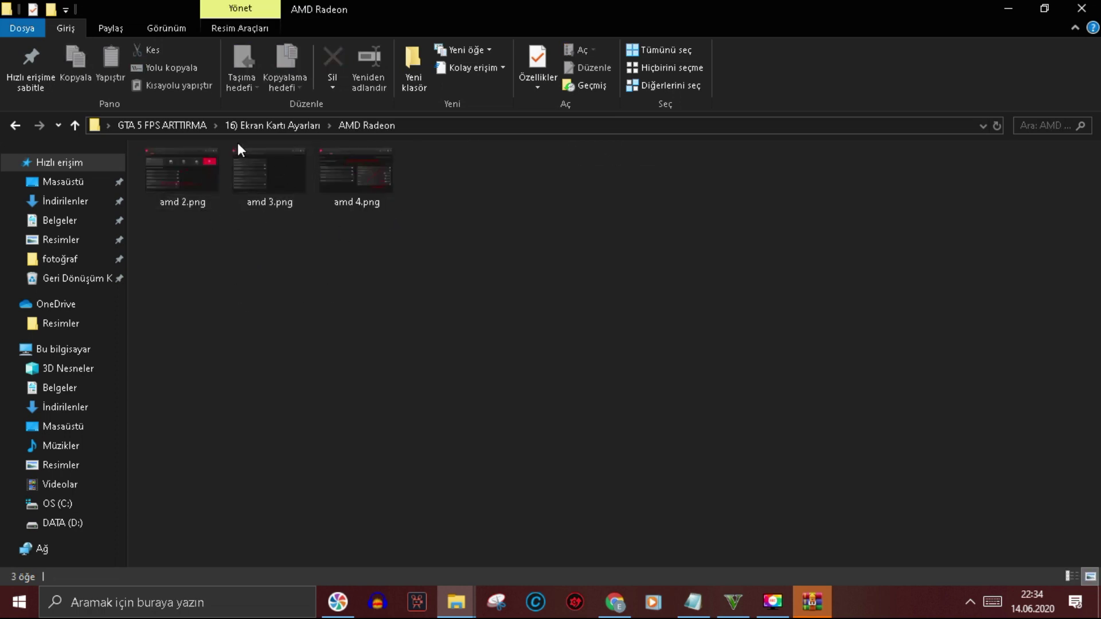
right_click(485, 205)
mouse_move(534, 214)
click(696, 214)
key(Right)
key(Right)
key(Right)
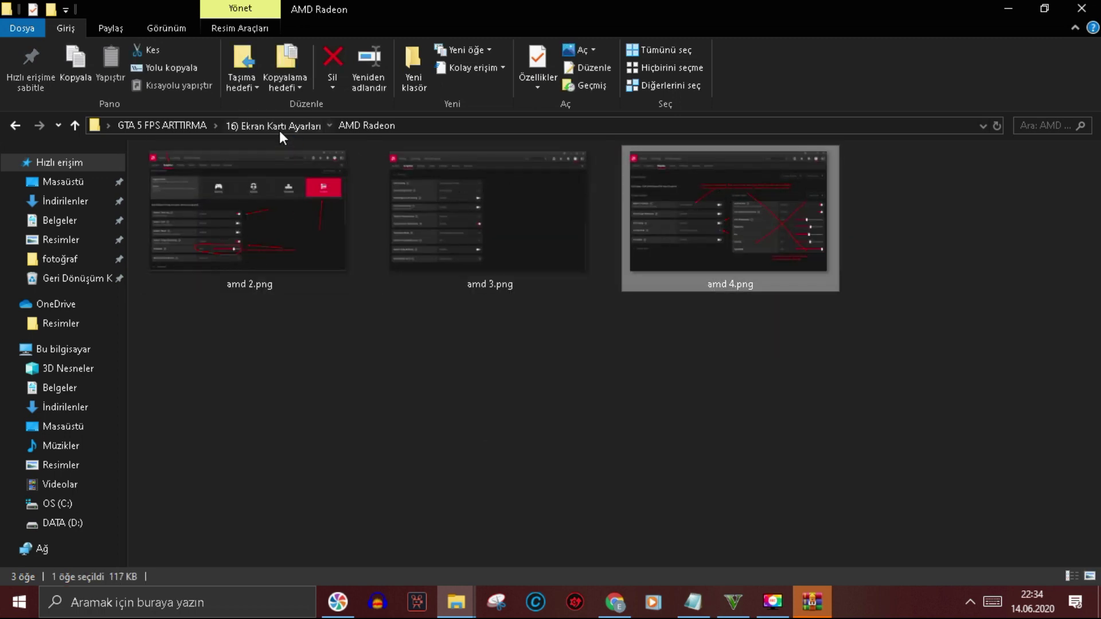
- Open the nVidia Geforce folder in 16) Ekran Kartı Ayarları and look through the NVIDIA settings images
click(280, 130)
click(284, 192)
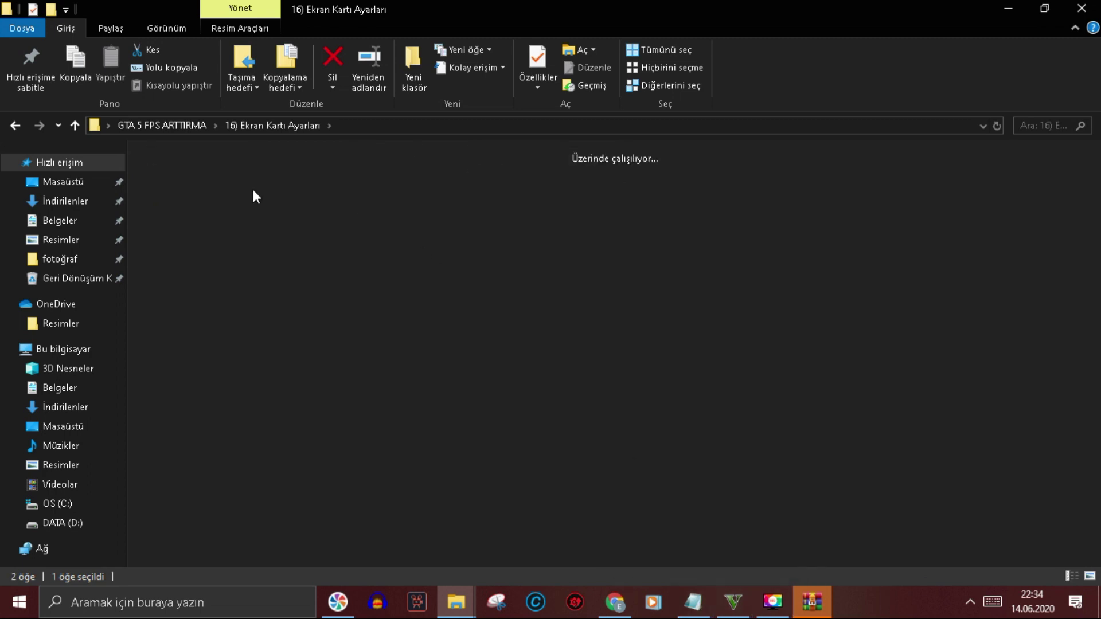
double_click(219, 189)
click(248, 252)
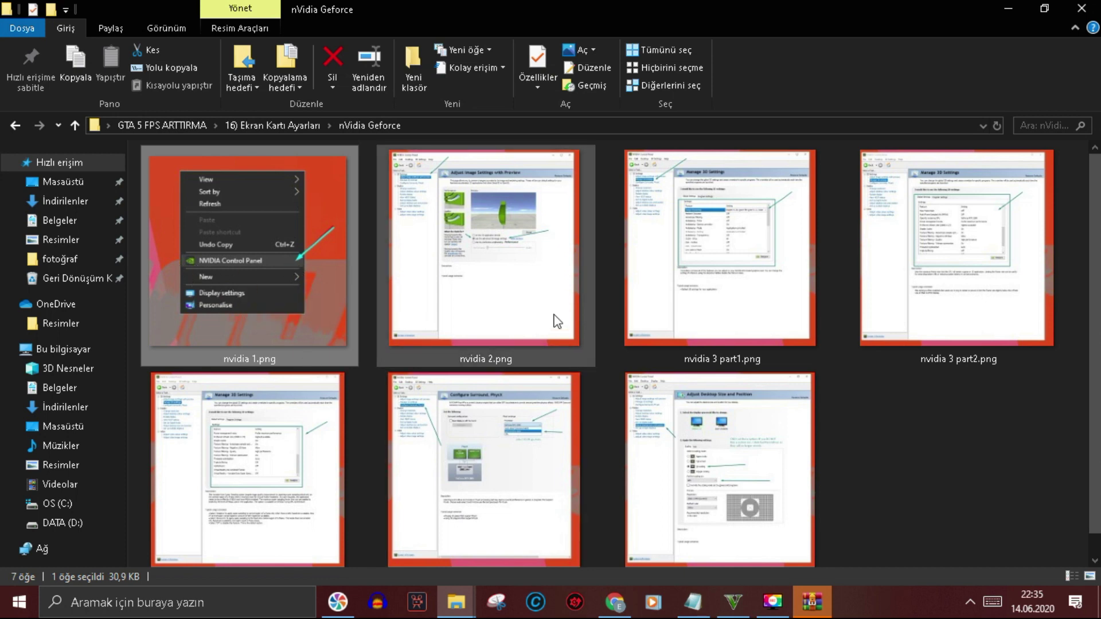
click(544, 252)
key(Right)
key(Right)
key(Down)
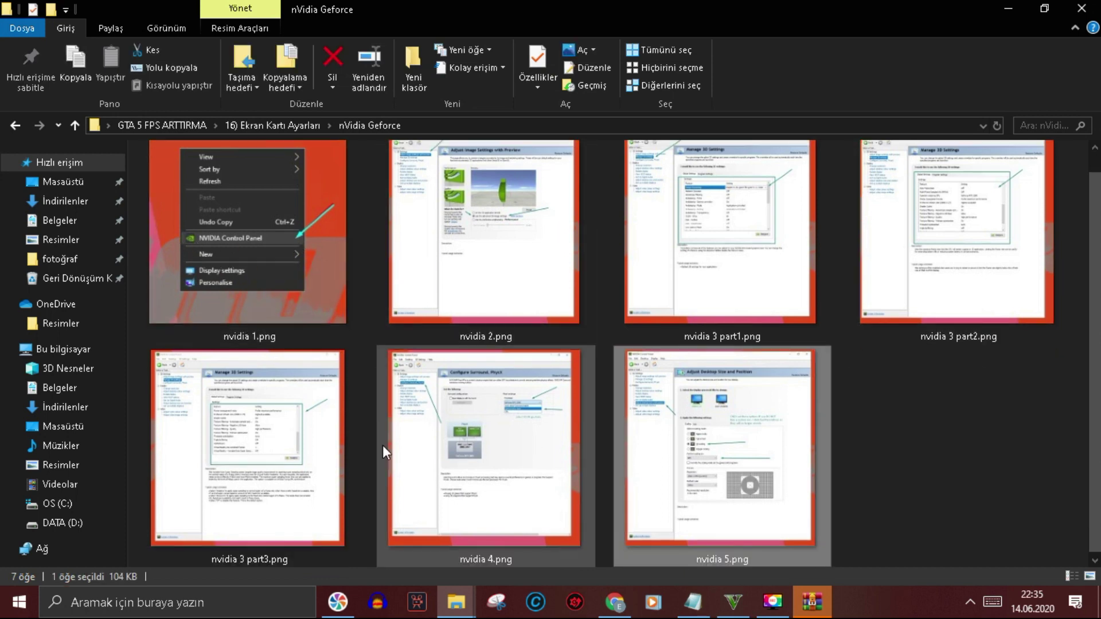
key(Left)
key(Left)
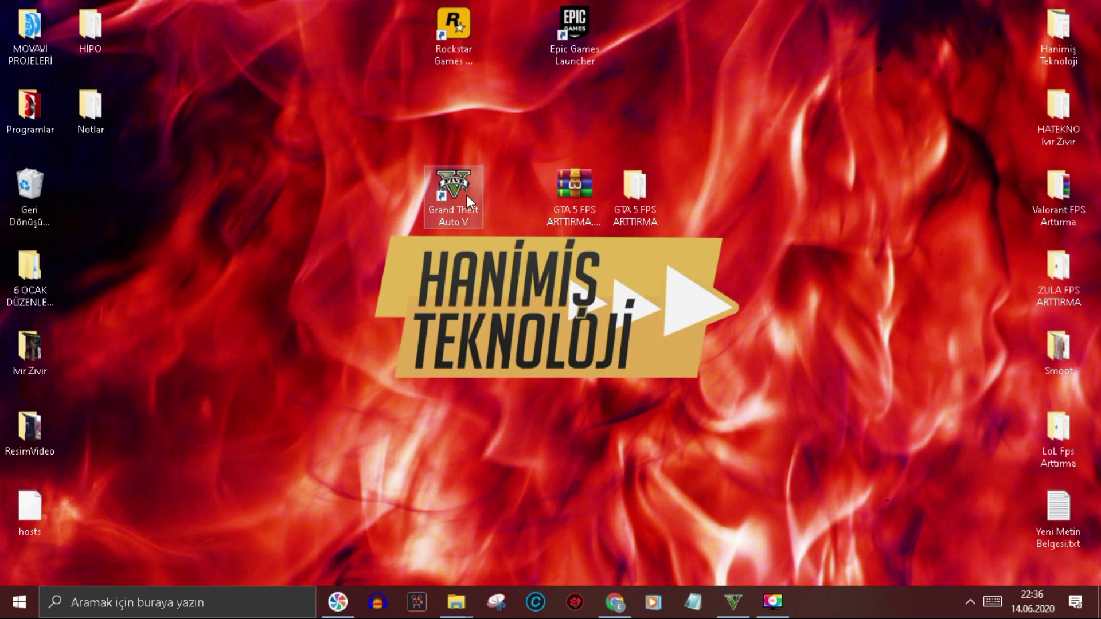
- Switch to the running Grand Theft Auto V game and open its Graphics settings
drag(466, 195, 473, 211)
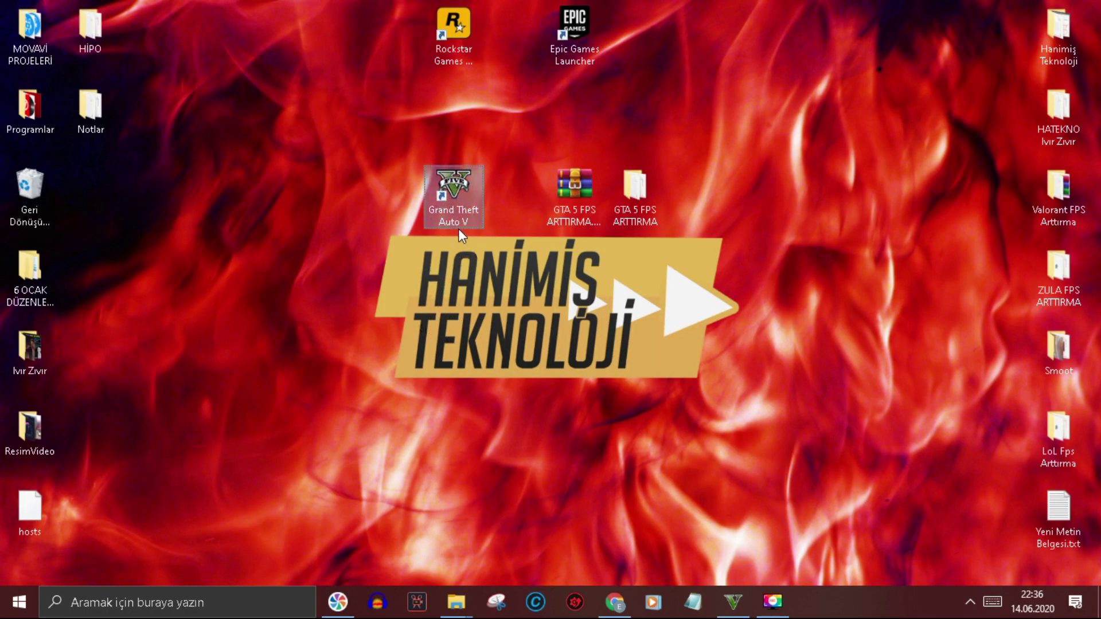
click(780, 608)
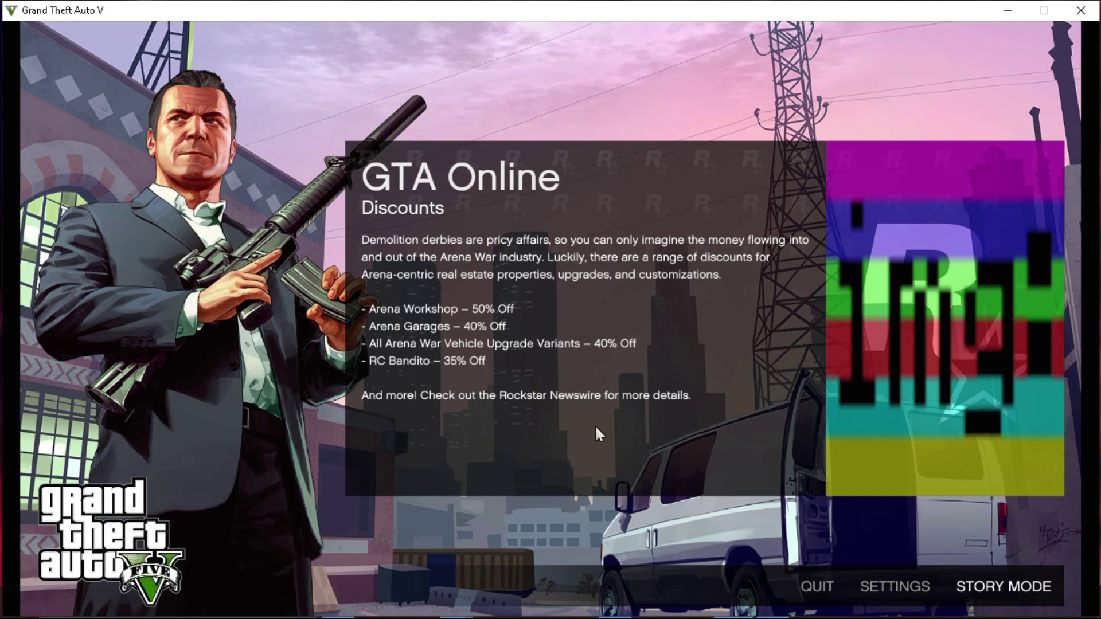
click(901, 589)
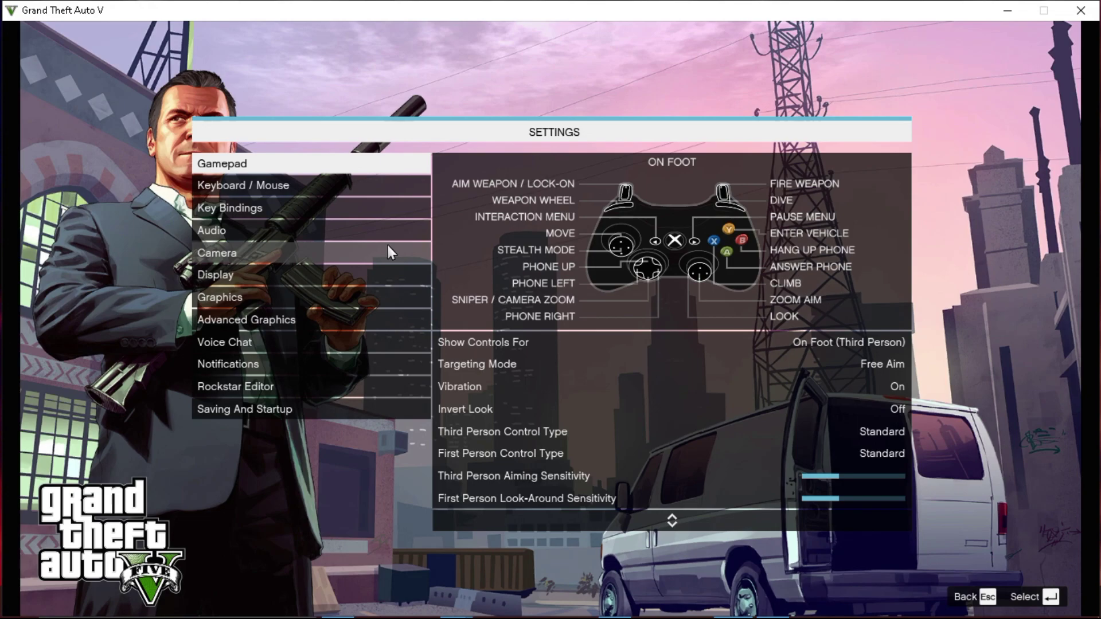
click(261, 298)
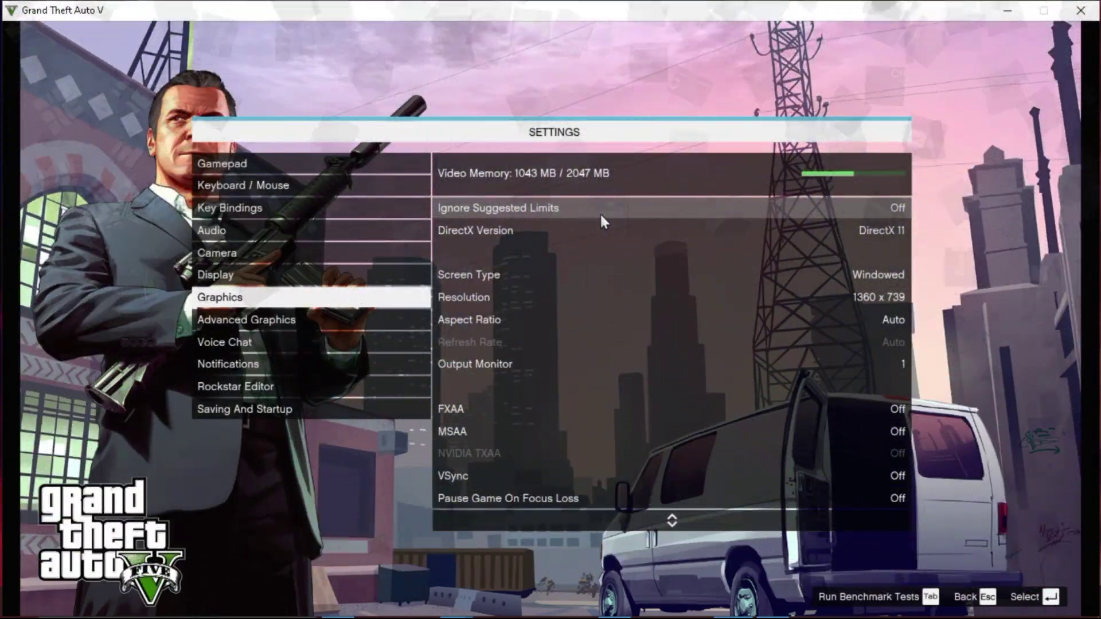
- Keep the DirectX Version at DirectX 11 and set the Screen Type to Windowed Borderless
click(726, 230)
key(Left)
key(Right)
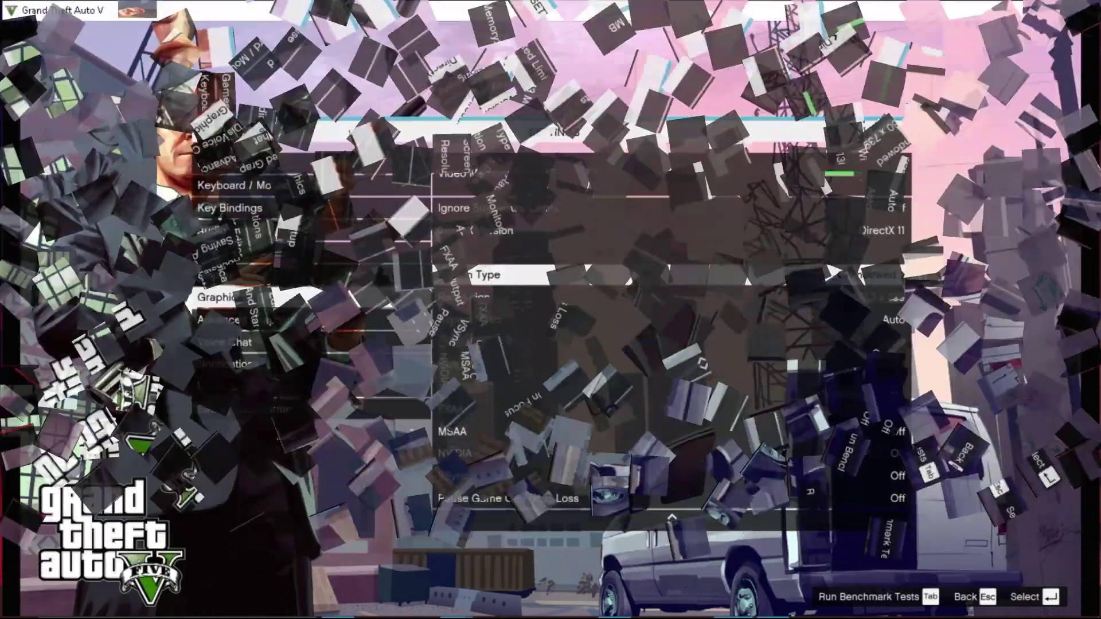
key(Right)
key(Right)
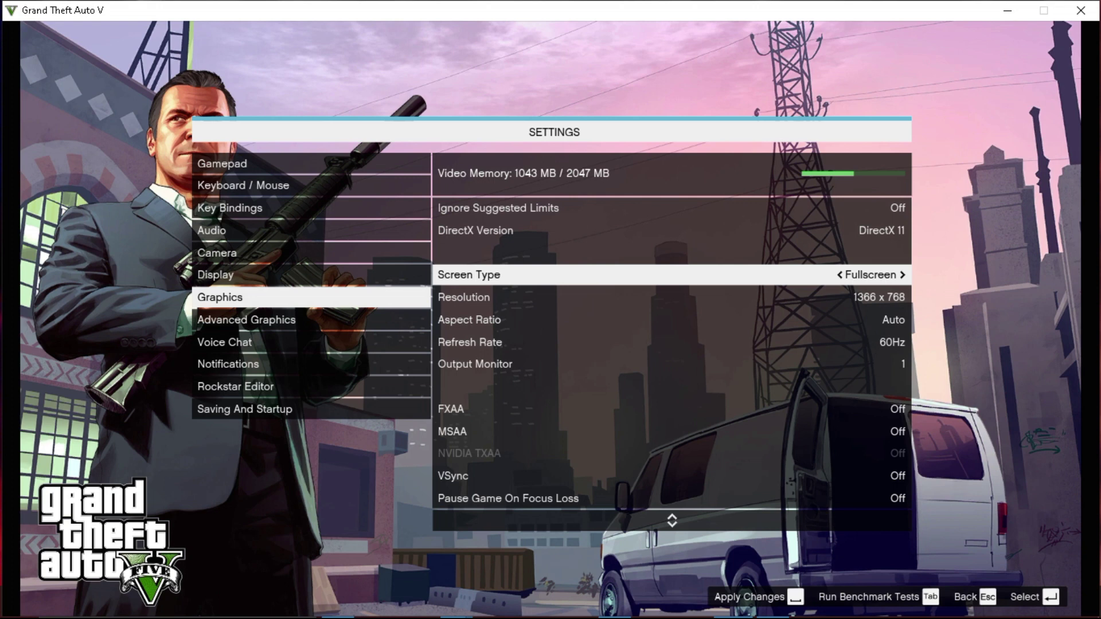
key(Left)
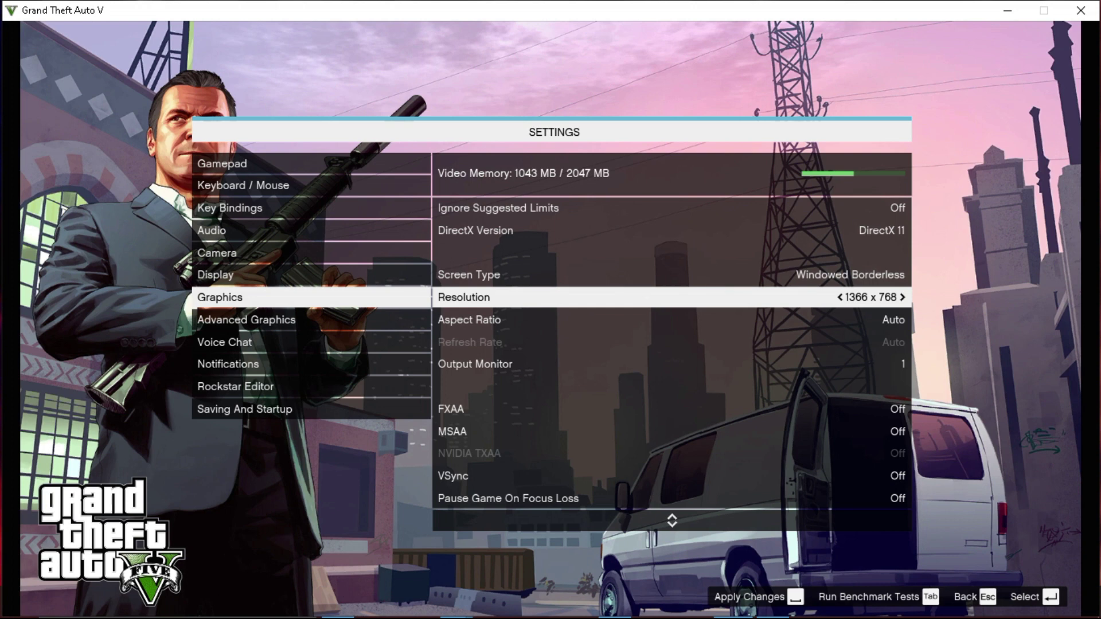
- Try lower game resolutions down to 800 x 600 and return the Resolution to 1366 x 768
key(Left)
key(Left)
key(Left)
key(Left)
key(Left)
key(Left)
key(Left)
key(Left)
key(Left)
key(Left)
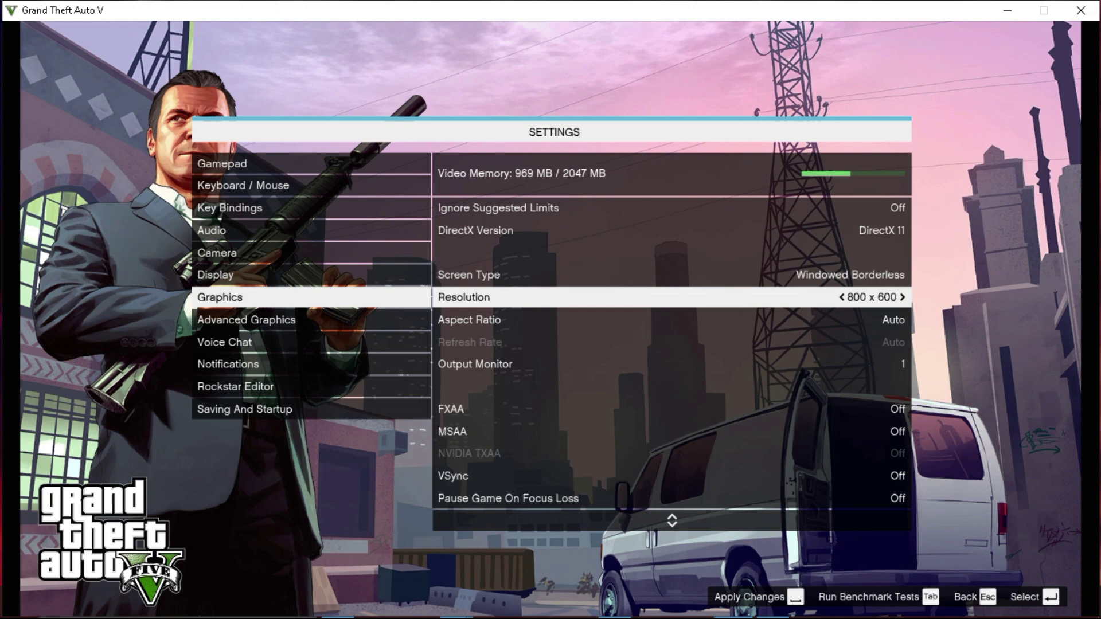
key(Right)
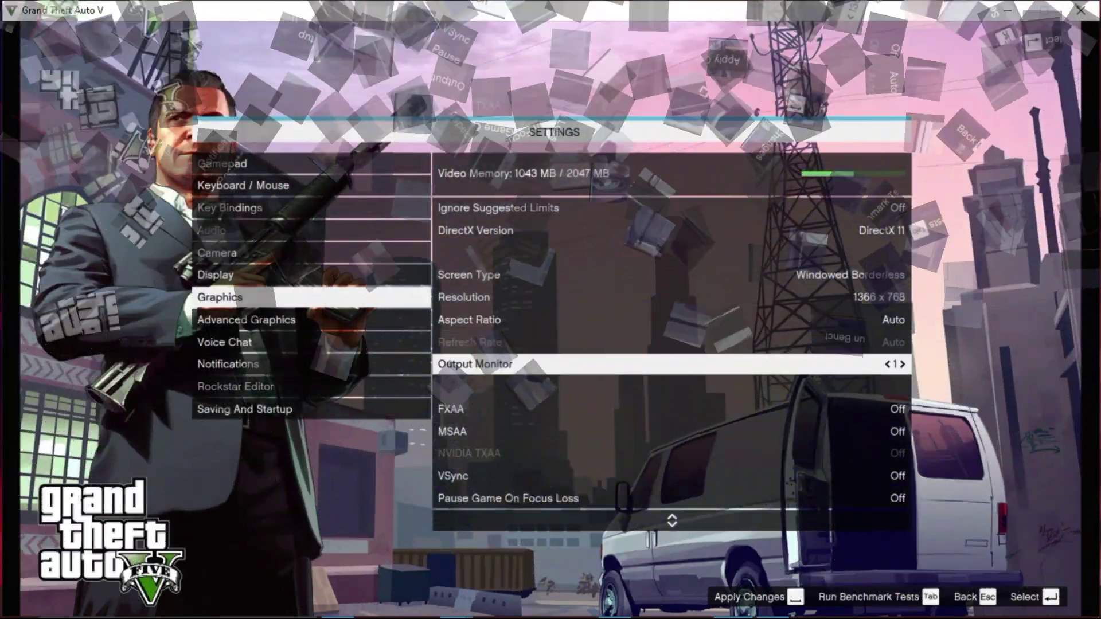
- Examine the Graphics options from Output Monitor through FXAA, MSAA, VSync, the population and distance sliders, and Texture Quality
key(Up)
key(Down)
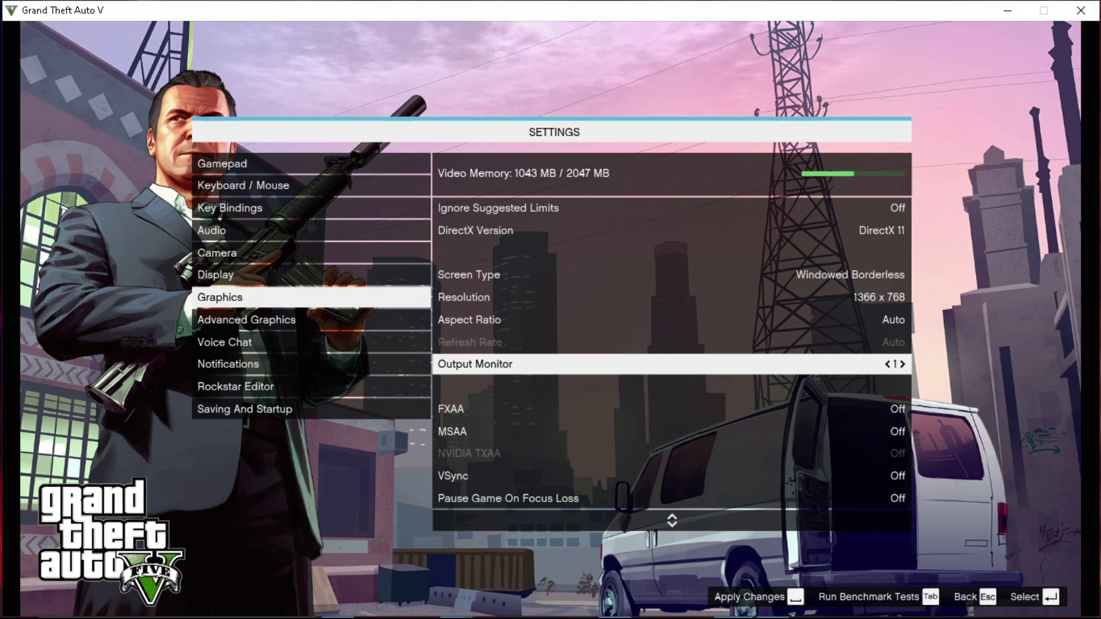
key(Down)
key(Up)
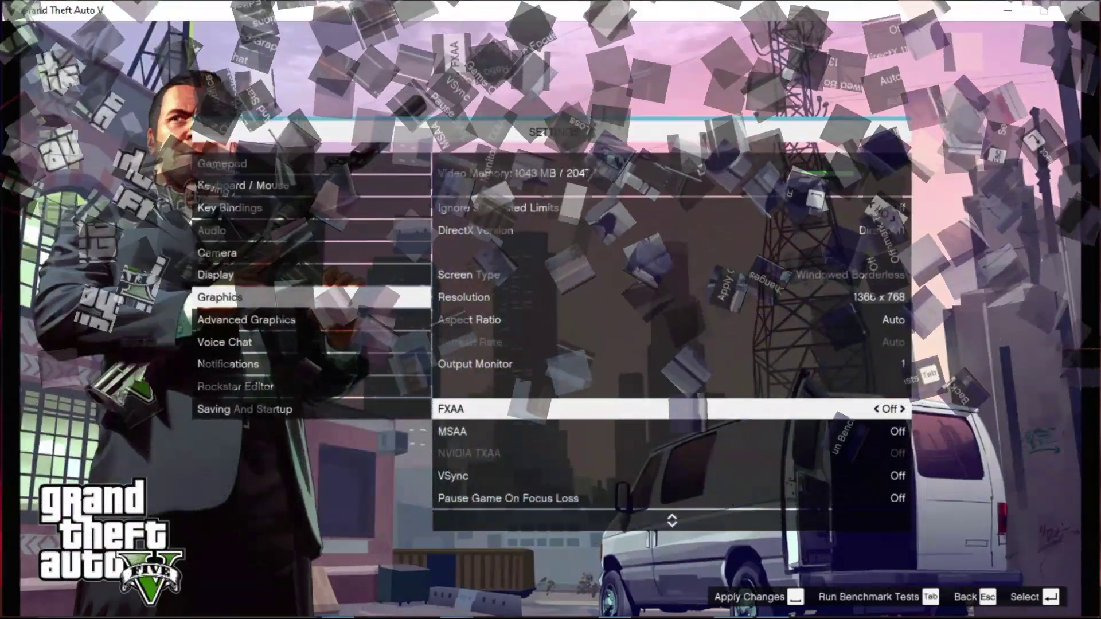
key(Down)
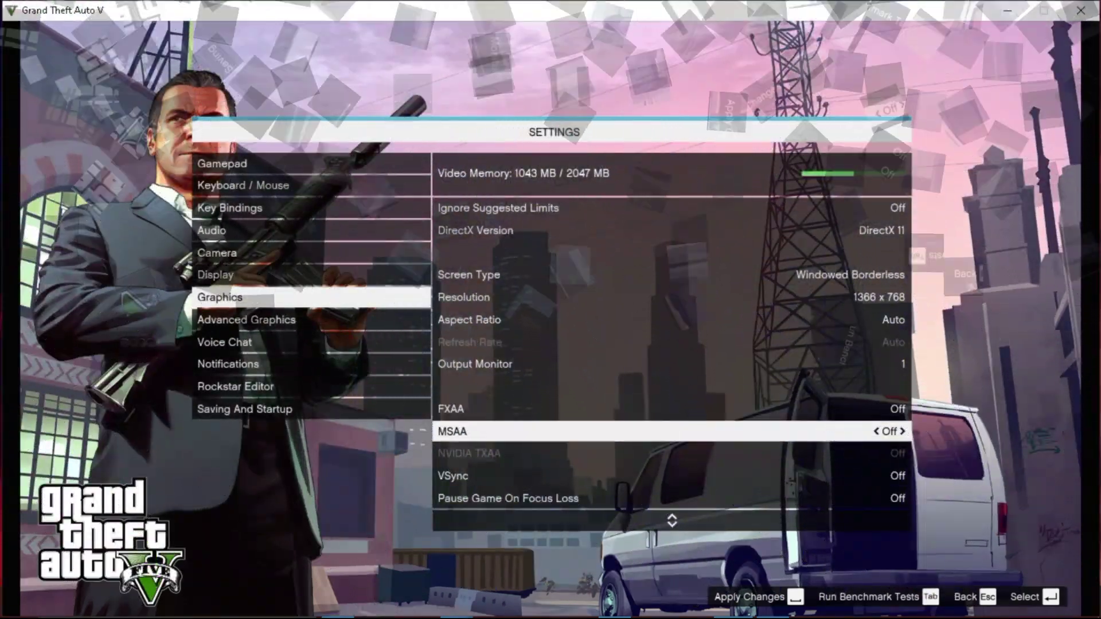
key(Down)
key(Down)
key(Down)
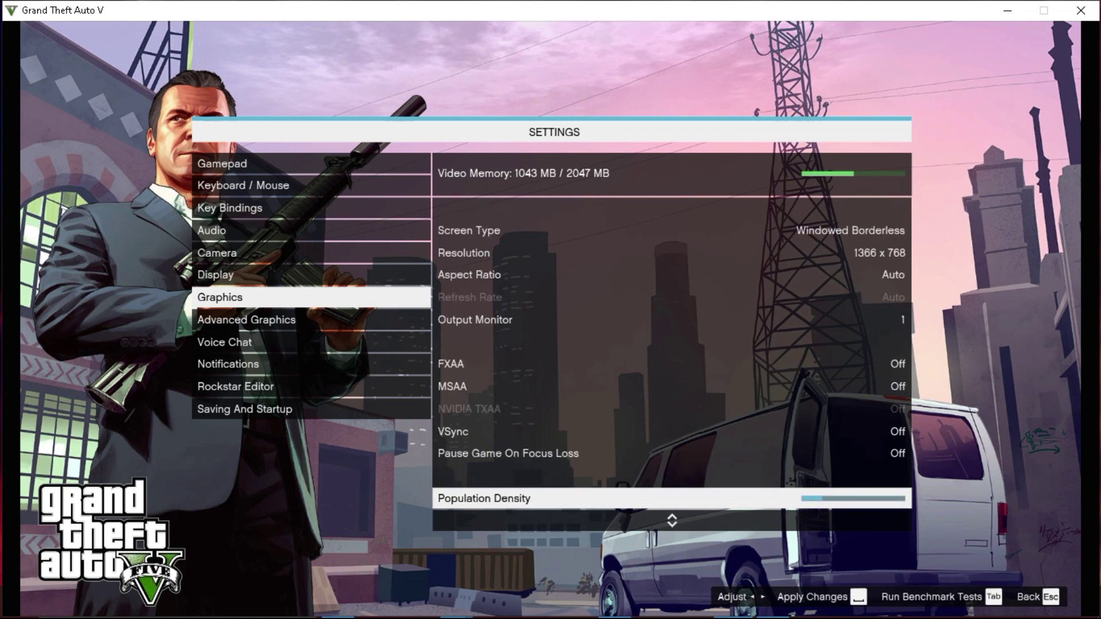
key(Down)
key(Up)
key(Down)
key(Down)
key(Down)
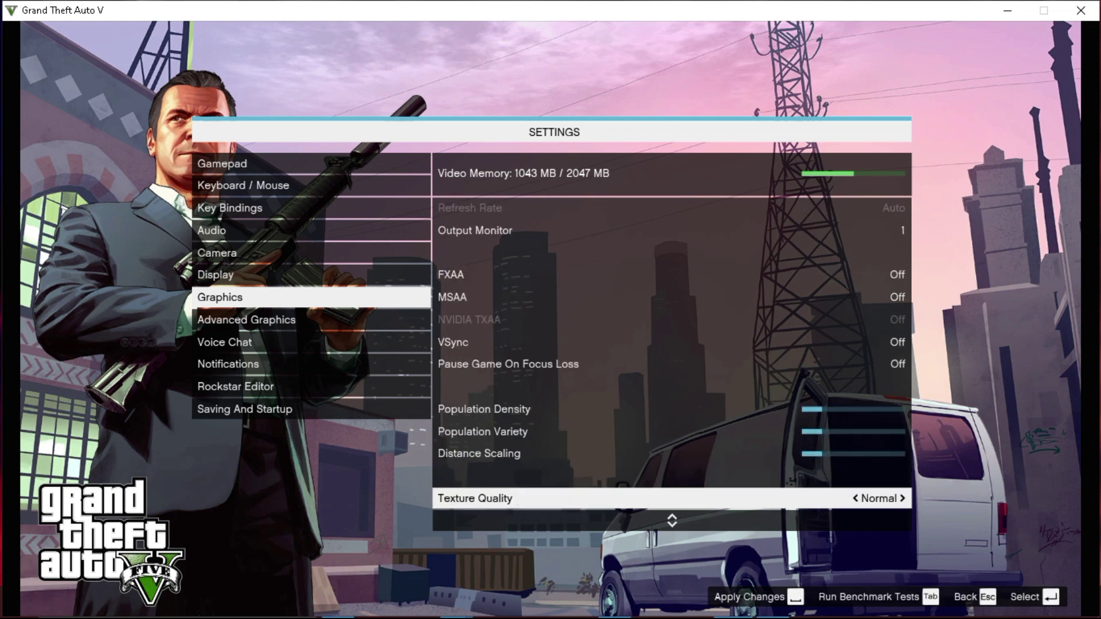
key(Up)
key(Up)
key(Up)
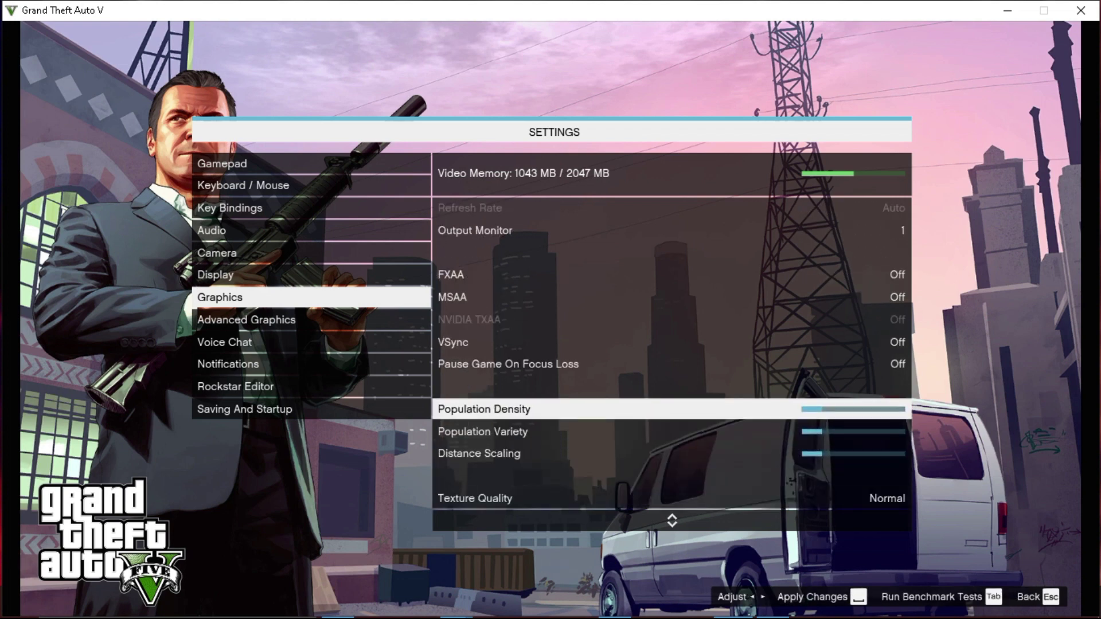
- Try other Population Density and Population Variety levels and return both sliders to their starting levels
key(Right)
key(Left)
key(Left)
key(Left)
key(Right)
key(Right)
key(Down)
key(Left)
key(Right)
- Examine the remaining Graphics options from Distance Scaling through the texture, shadow, water and grass qualities to Tessellation
key(Down)
key(Down)
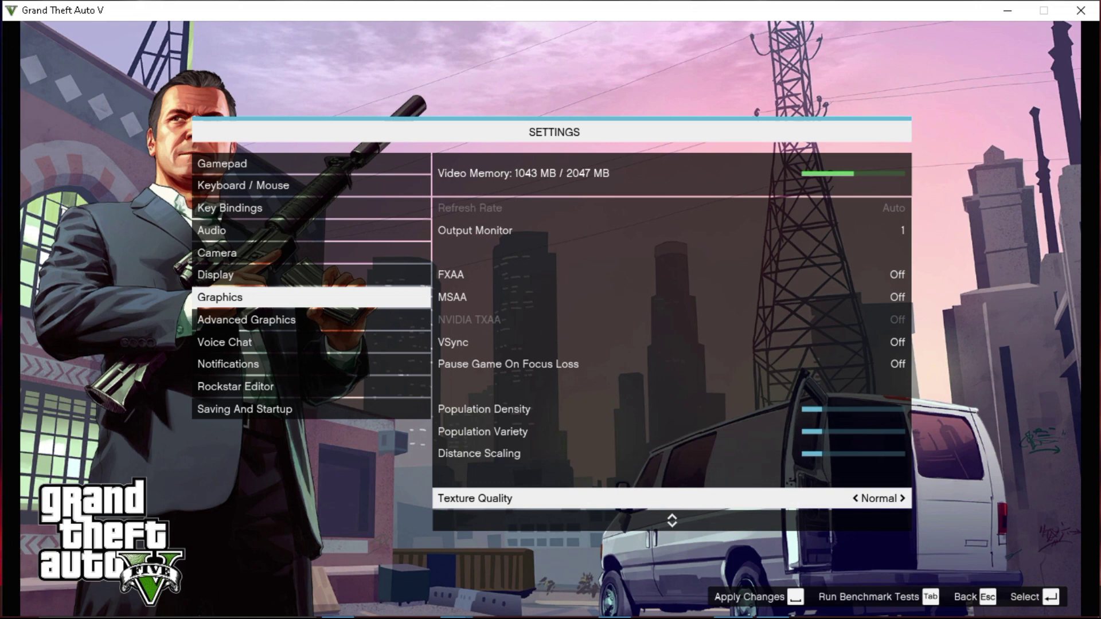
key(Down)
key(Up)
key(Down)
key(Down)
key(Down)
key(Down)
key(Down)
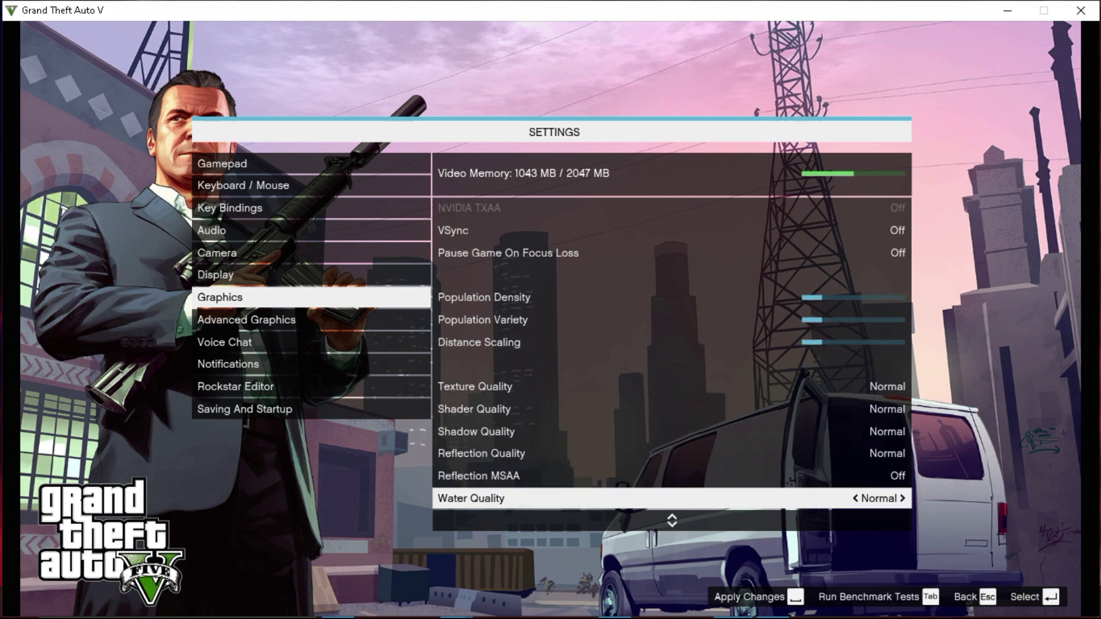
key(Down)
key(Down)
key(Down)
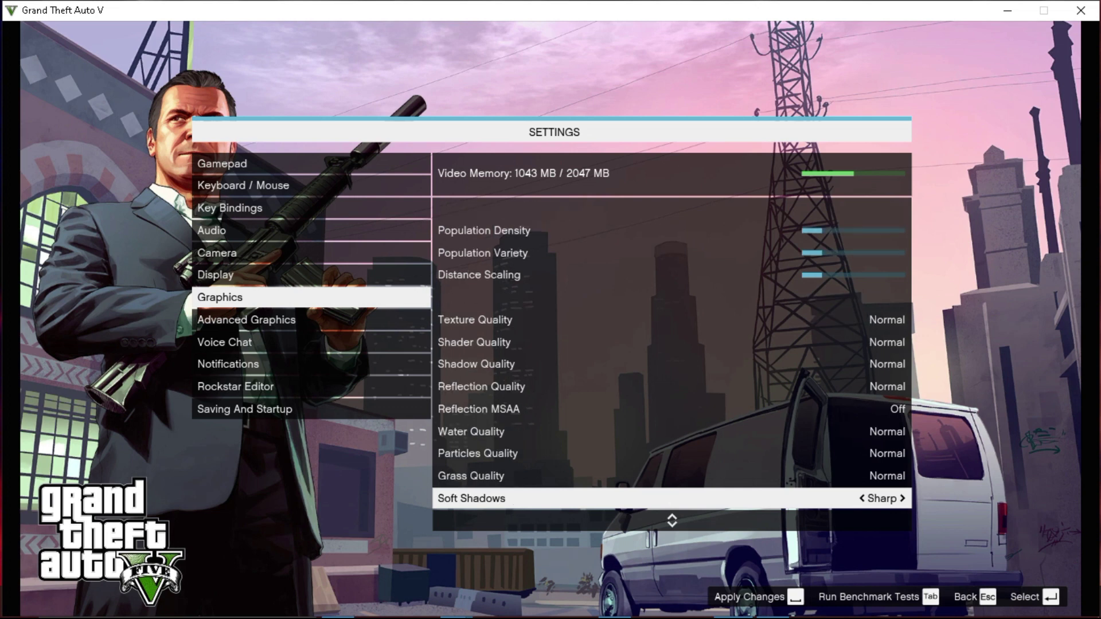
key(Down)
key(Down)
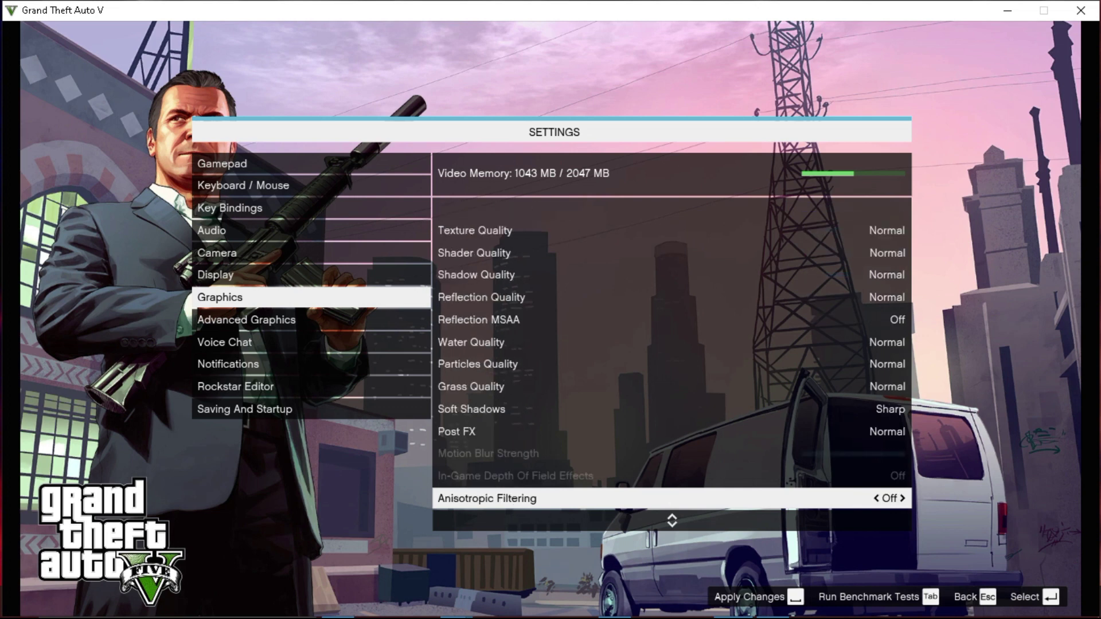
key(Down)
key(Down)
key(Down)
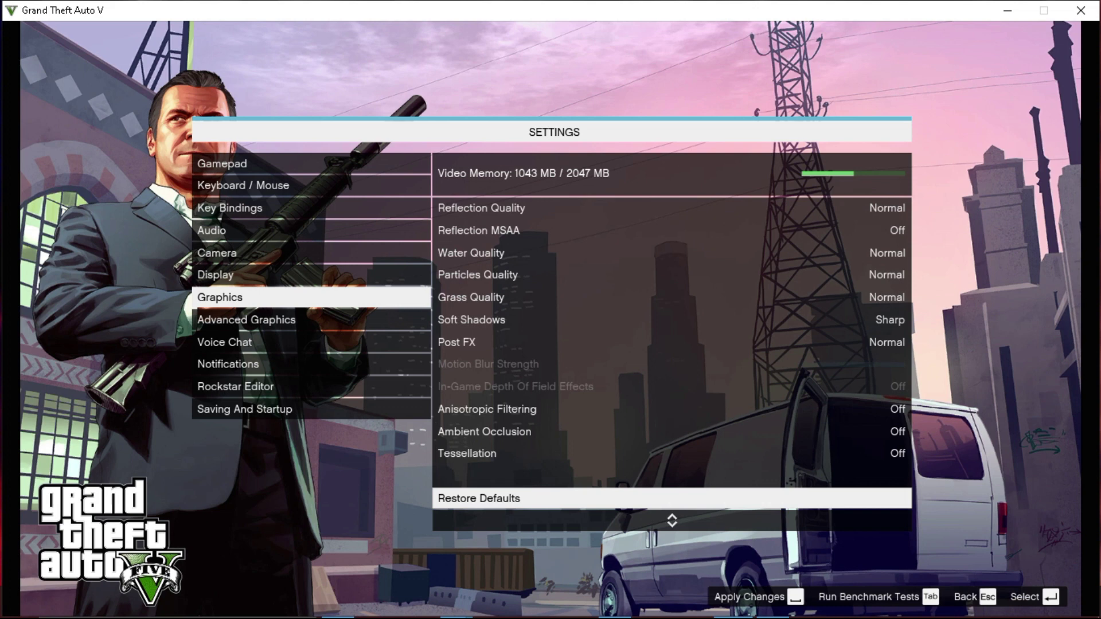
key(Down)
key(Up)
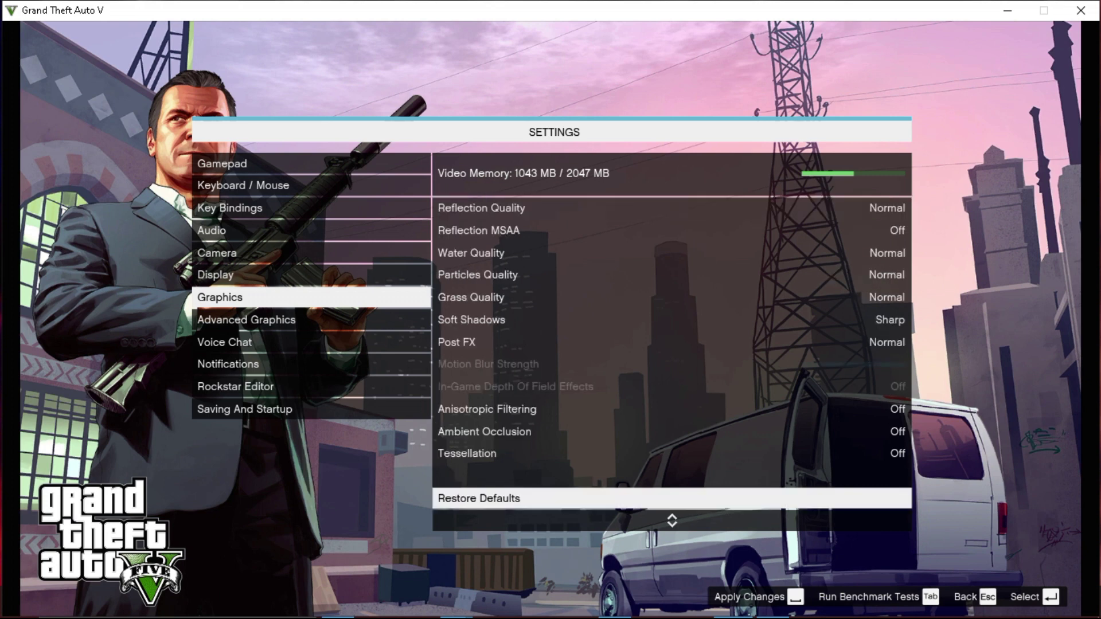